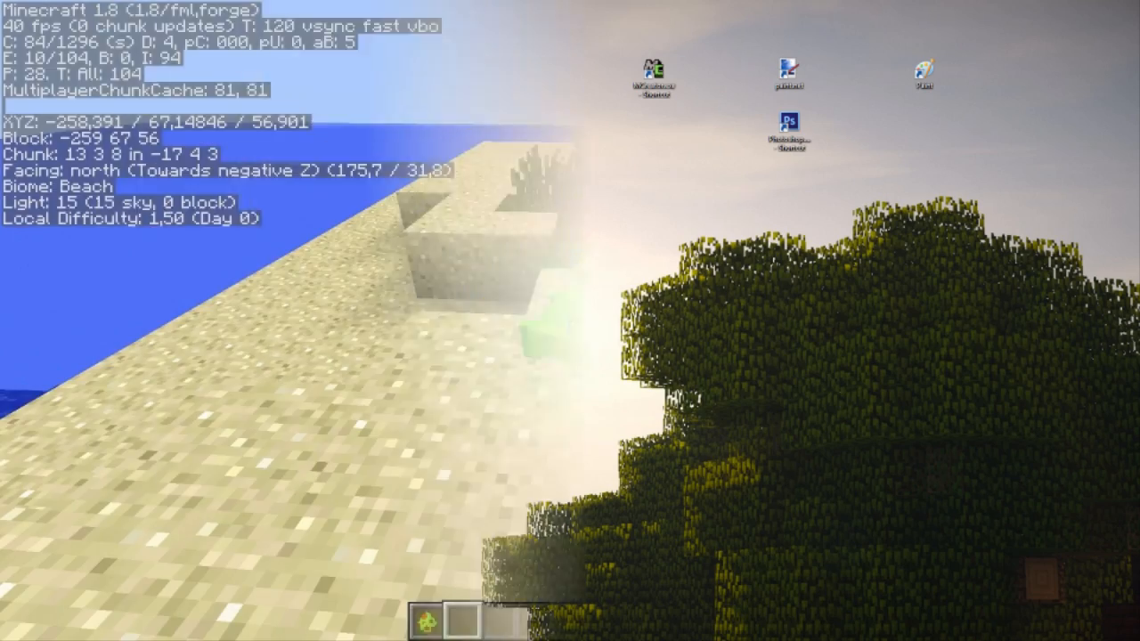
pyautogui.press('F3')
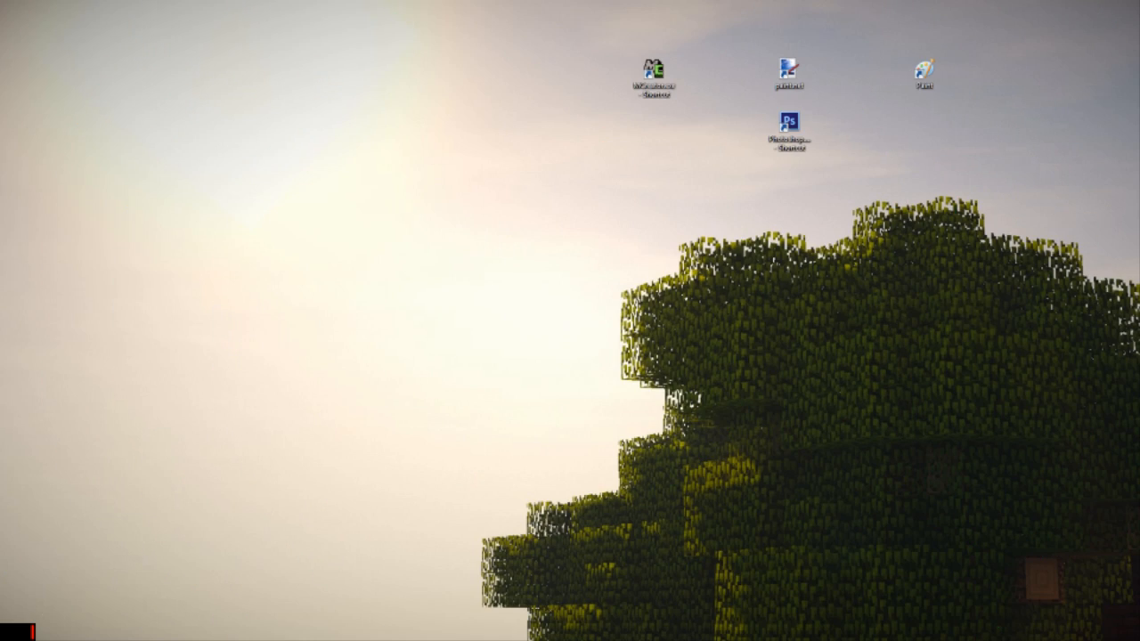
pyautogui.moveTo(576, 25); pyautogui.dragTo(729, 132)
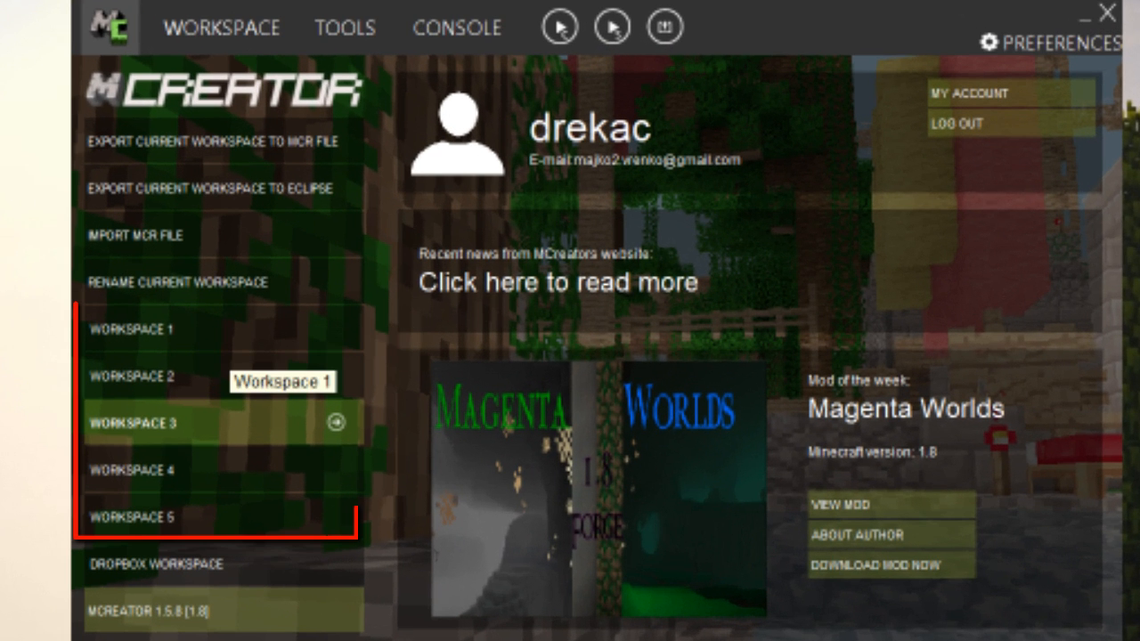
# - Select Workspace 4 in MCreator and open its list of mod elements
pyautogui.click(160, 423)
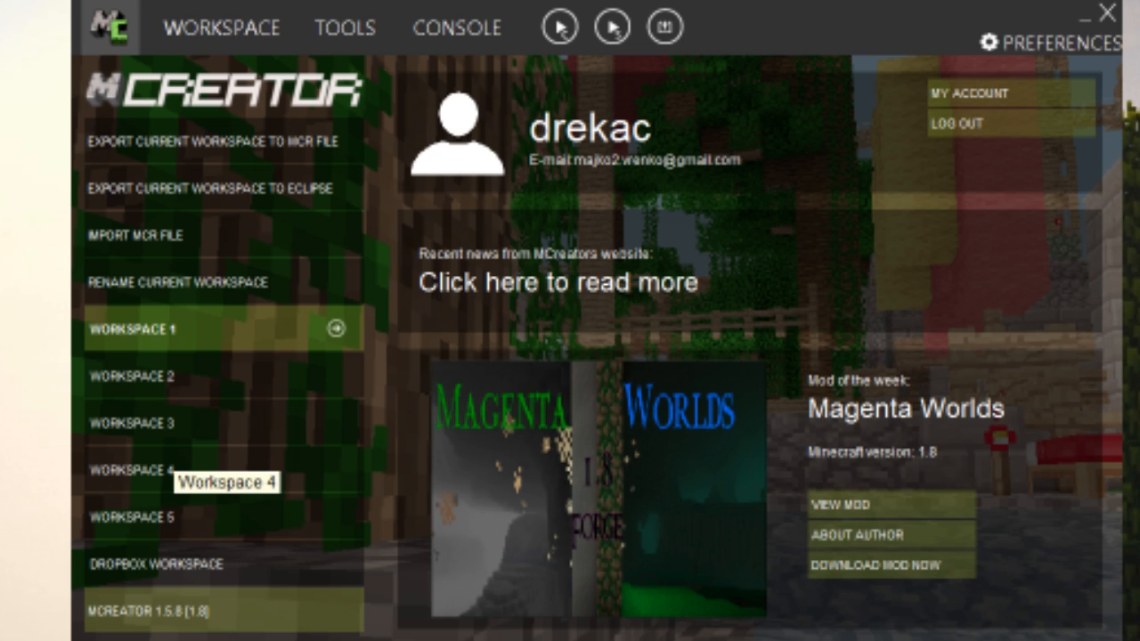
pyautogui.click(165, 469)
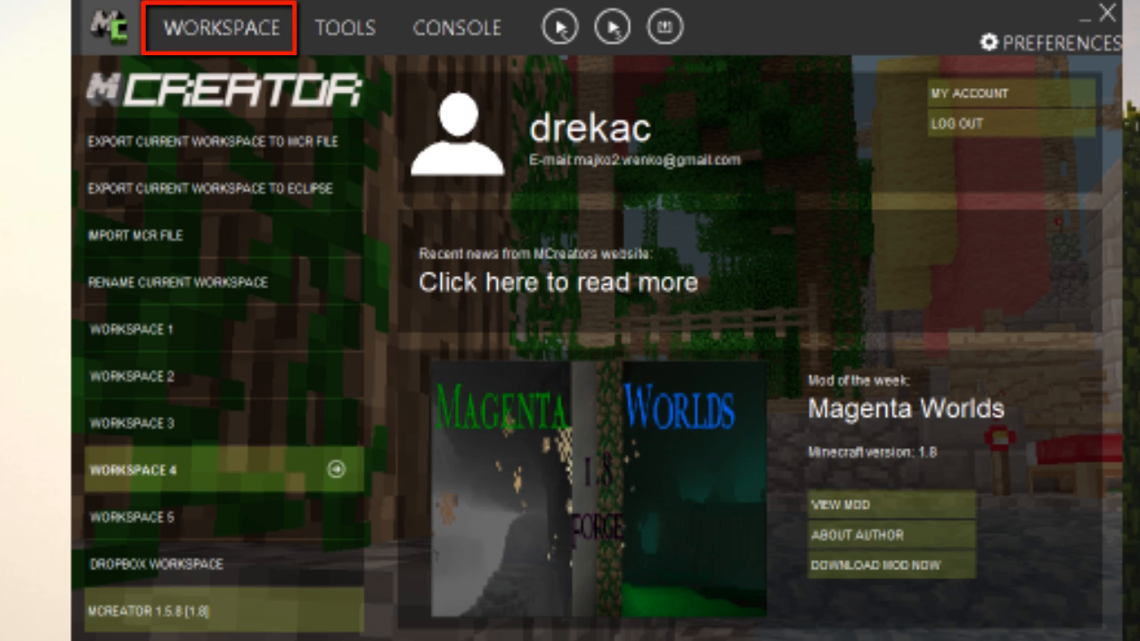
pyautogui.click(221, 28)
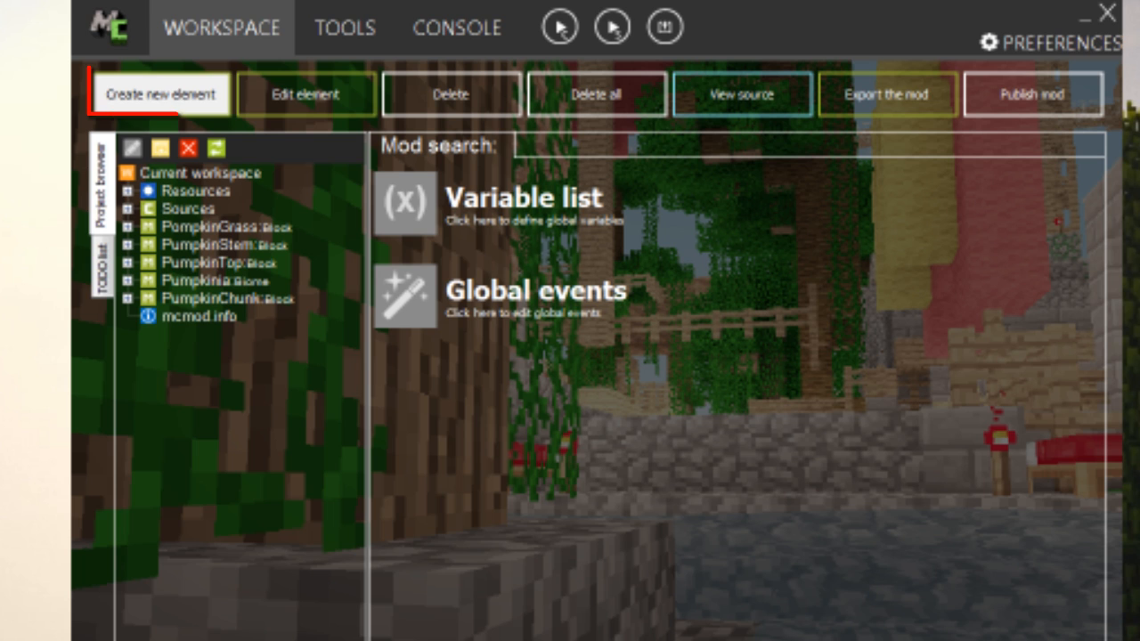
# - Create a new mod element of type Mob named YoutubeMob
pyautogui.click(161, 94)
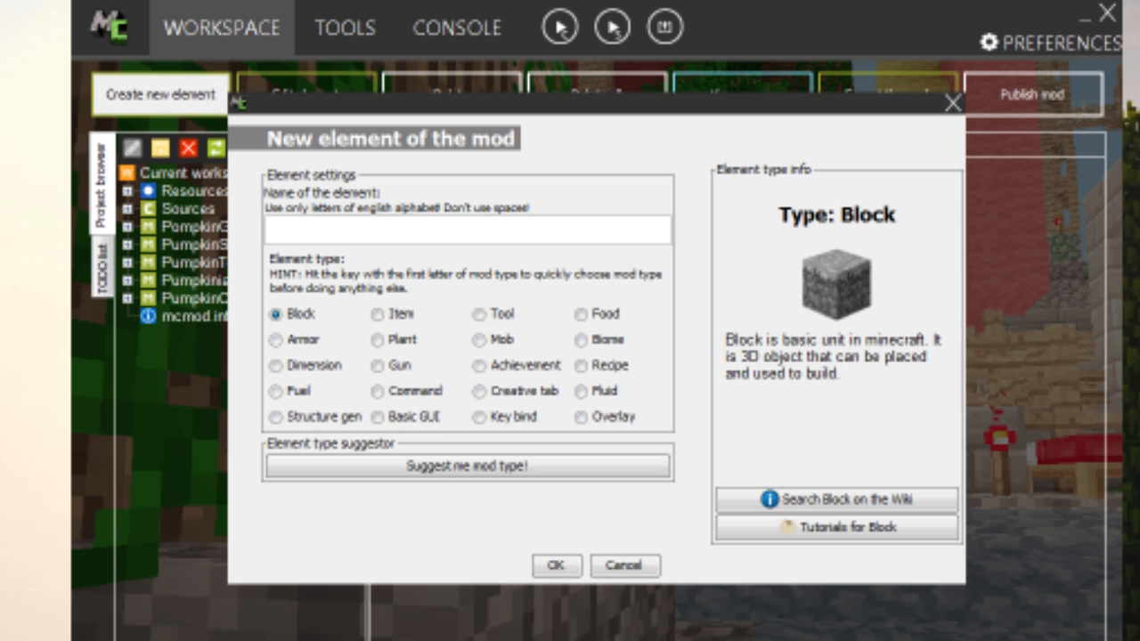
pyautogui.click(479, 339)
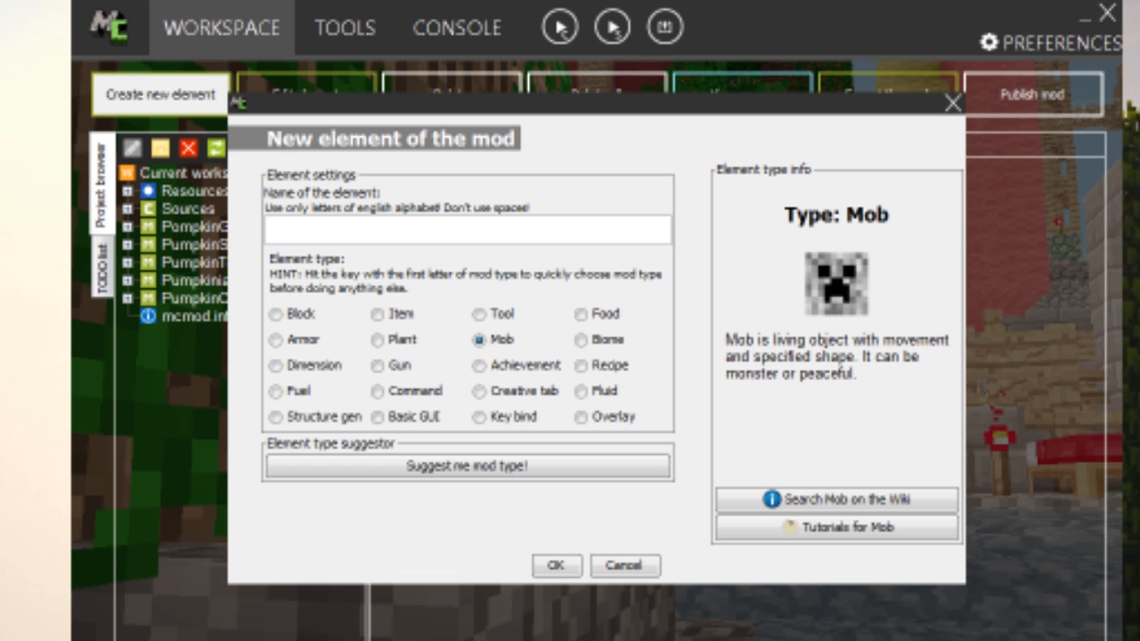
pyautogui.write('YoutubeMob')
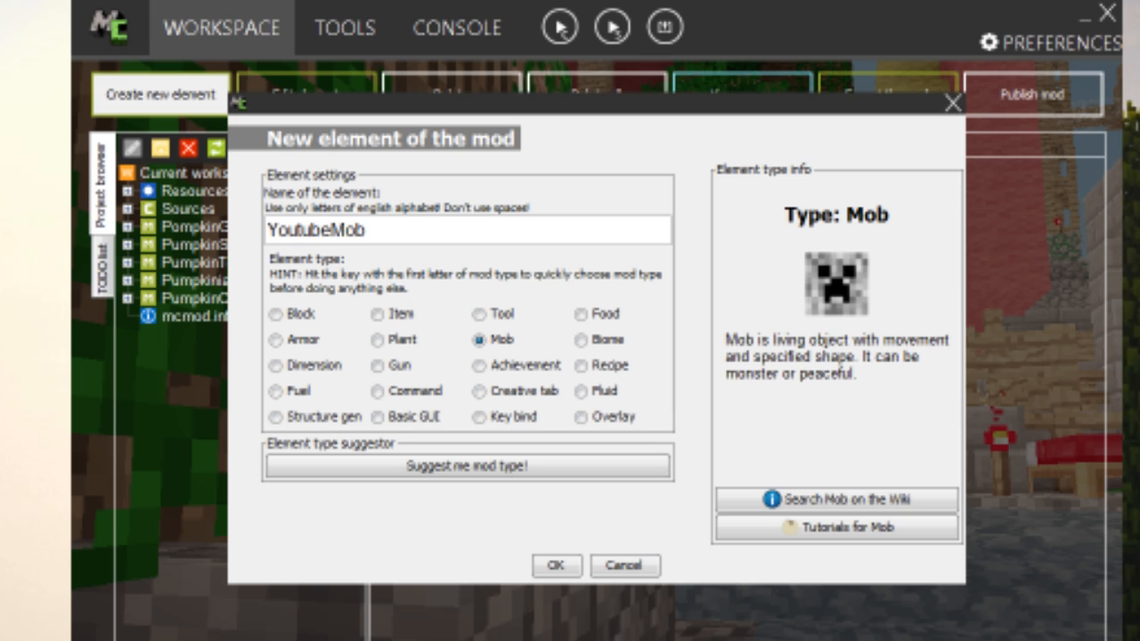
pyautogui.click(555, 565)
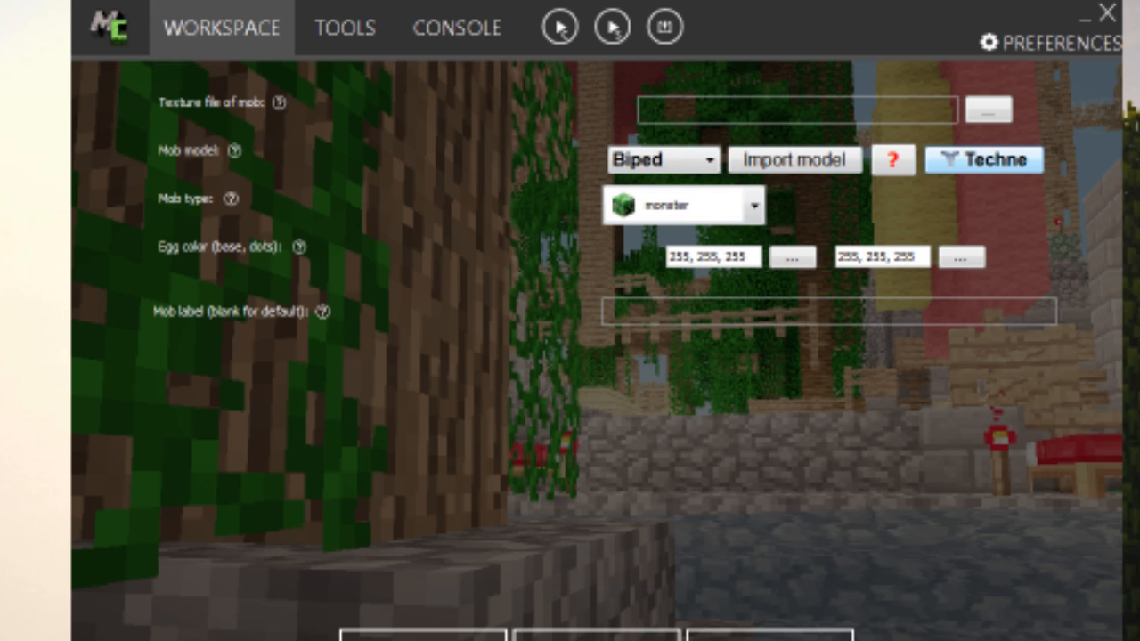
# - Switch to the Techne modeler and create a new model named YoutubeMod with ModelCow as base class
pyautogui.click(984, 160)
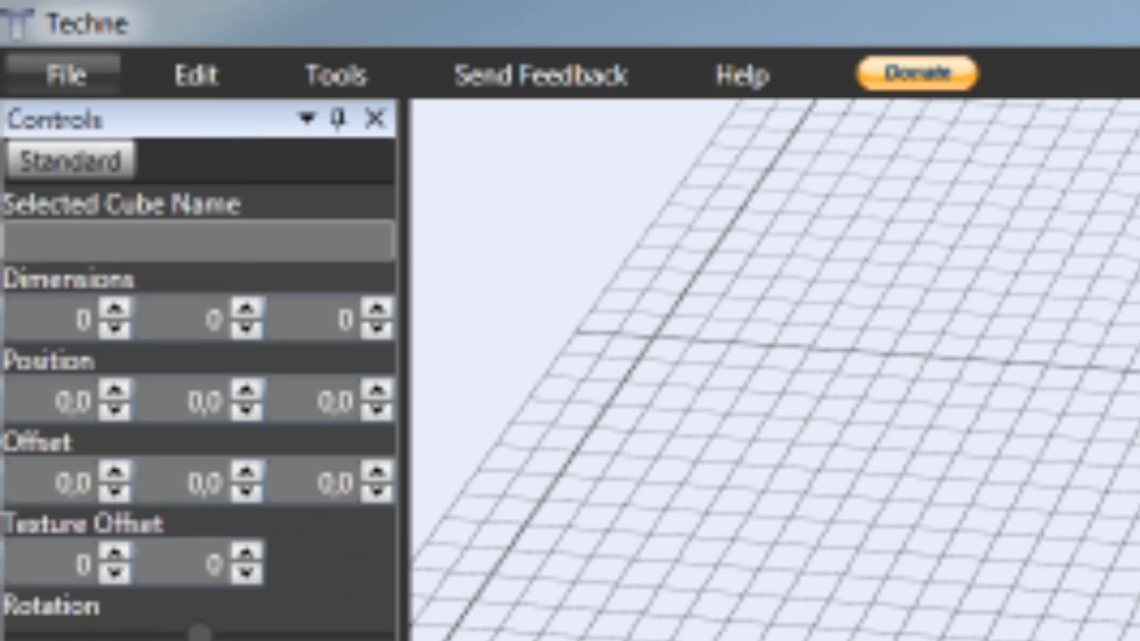
pyautogui.hotkey('alt', 'f')
pyautogui.click(123, 119)
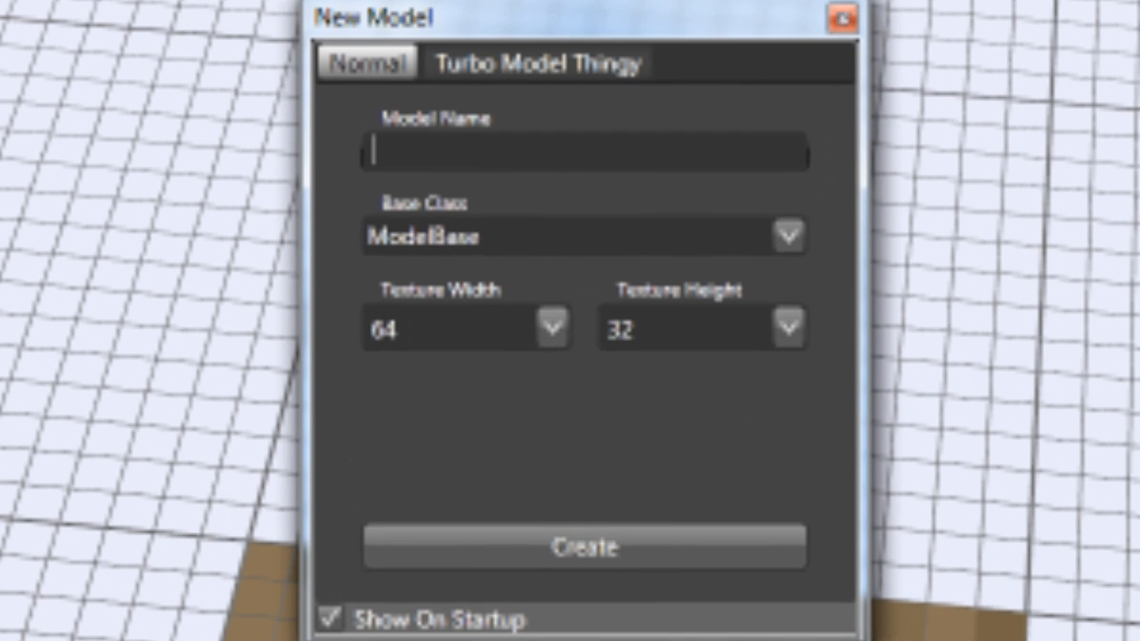
pyautogui.write('YoutubeMod')
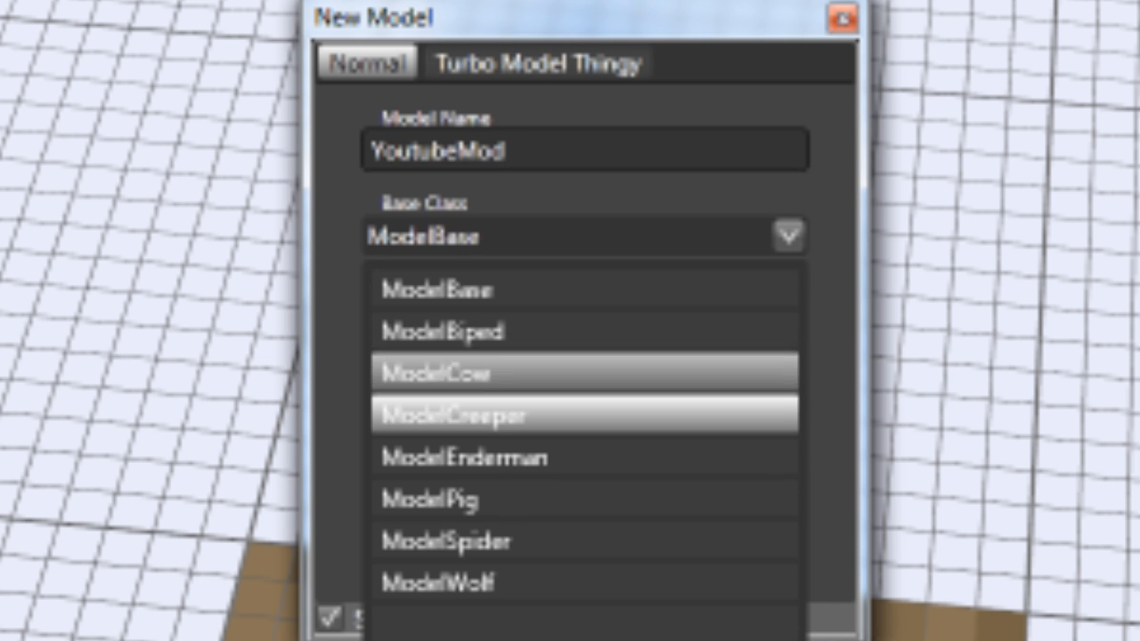
pyautogui.click(585, 374)
pyautogui.click(788, 236)
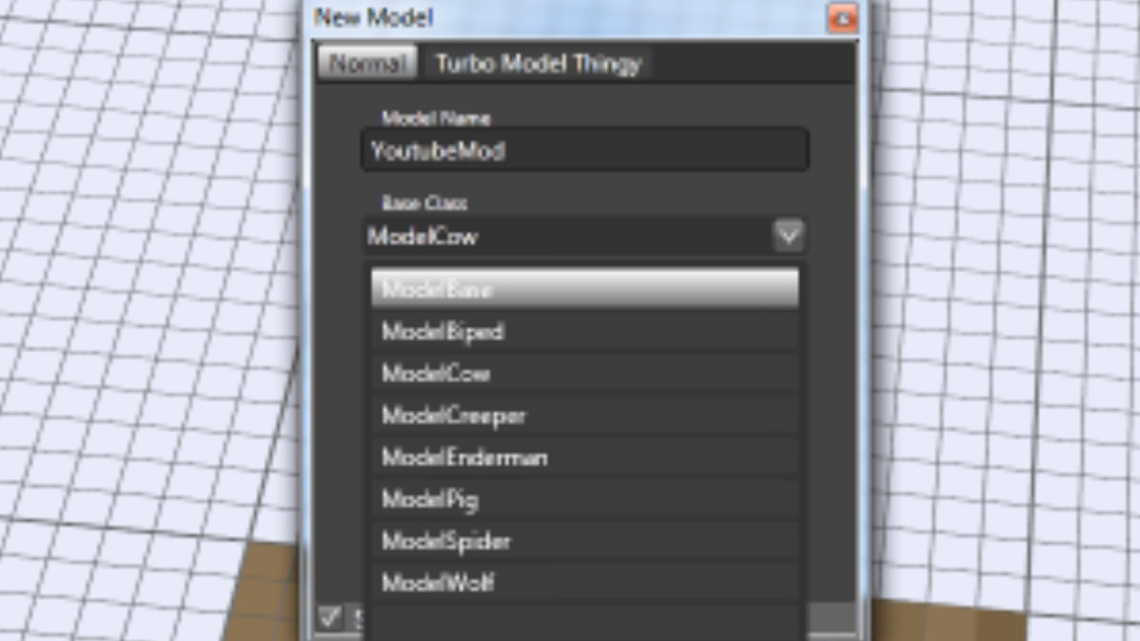
pyautogui.click(788, 236)
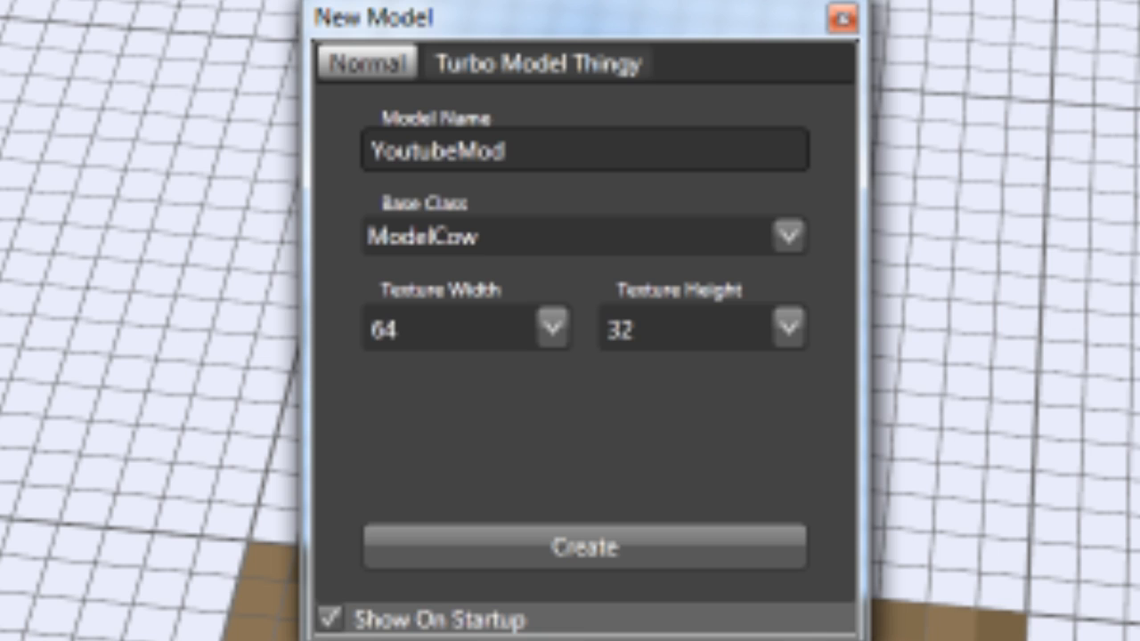
pyautogui.click(584, 546)
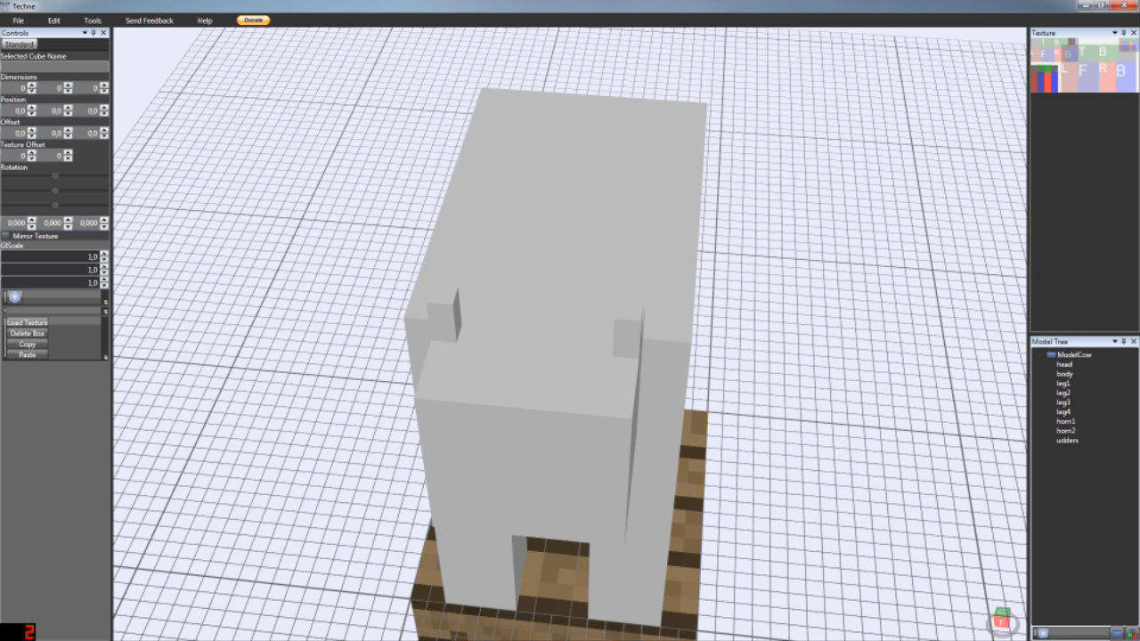
# - Delete both horns and the udders from the cow model
pyautogui.click(626, 338)
pyautogui.scroll(-2, 627, 339)
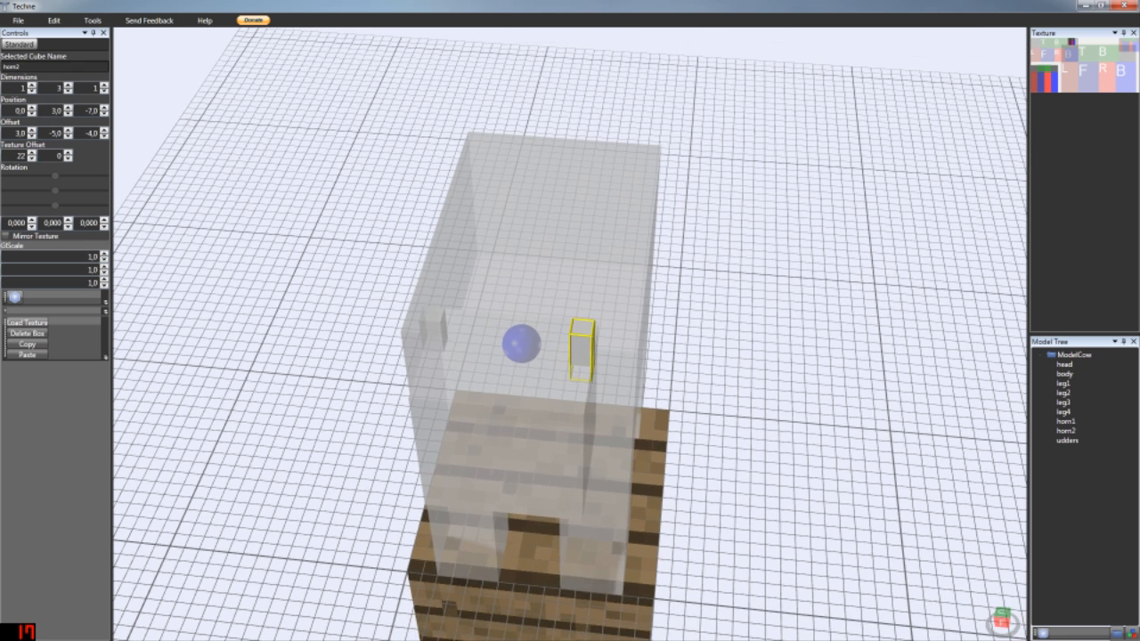
pyautogui.click(1076, 422)
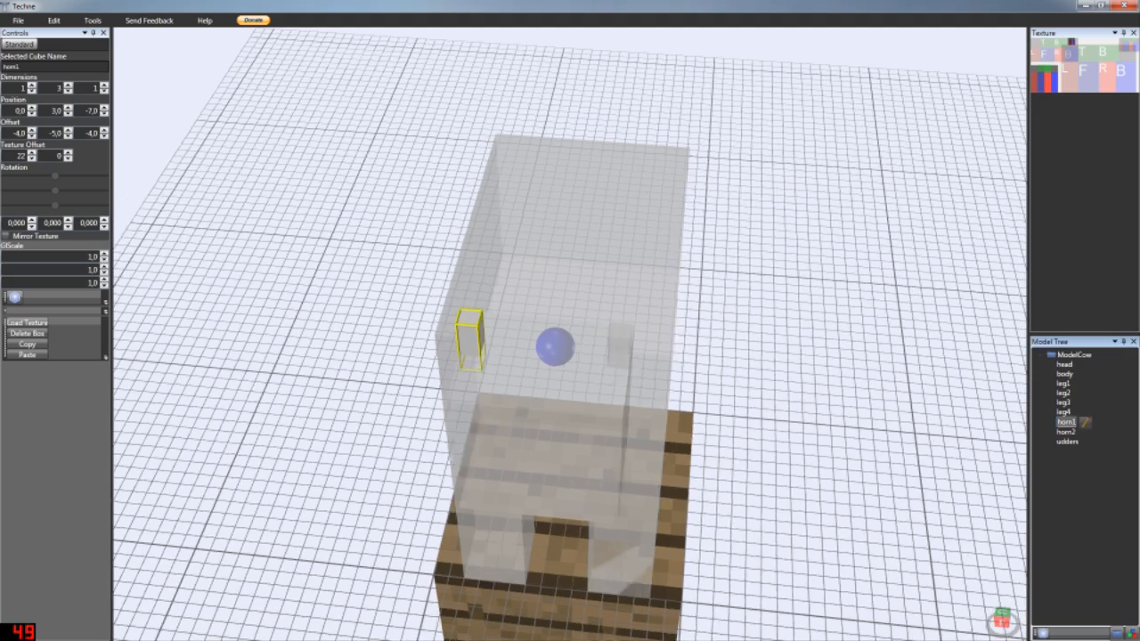
pyautogui.press('Delete')
pyautogui.click(1075, 421)
pyautogui.press('Delete')
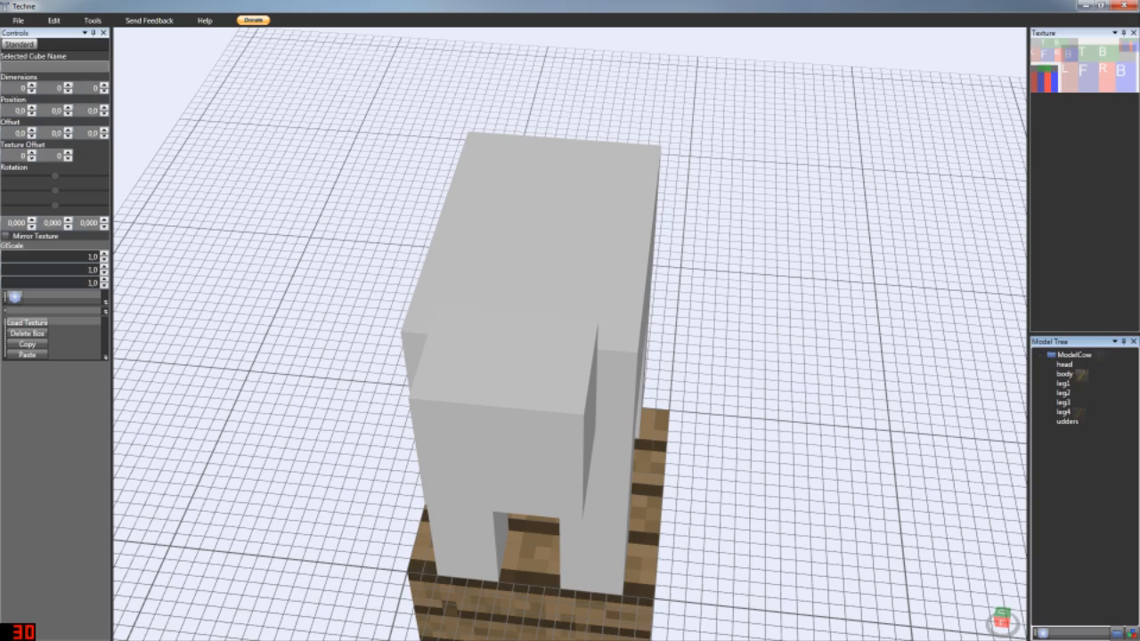
pyautogui.click(1068, 421)
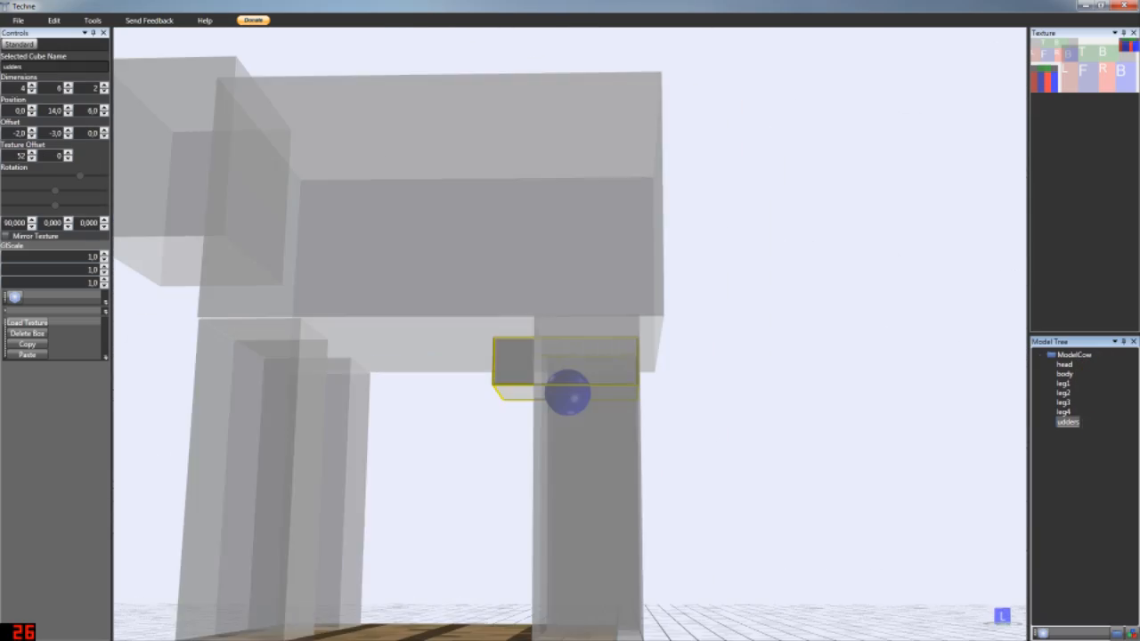
pyautogui.press('Delete')
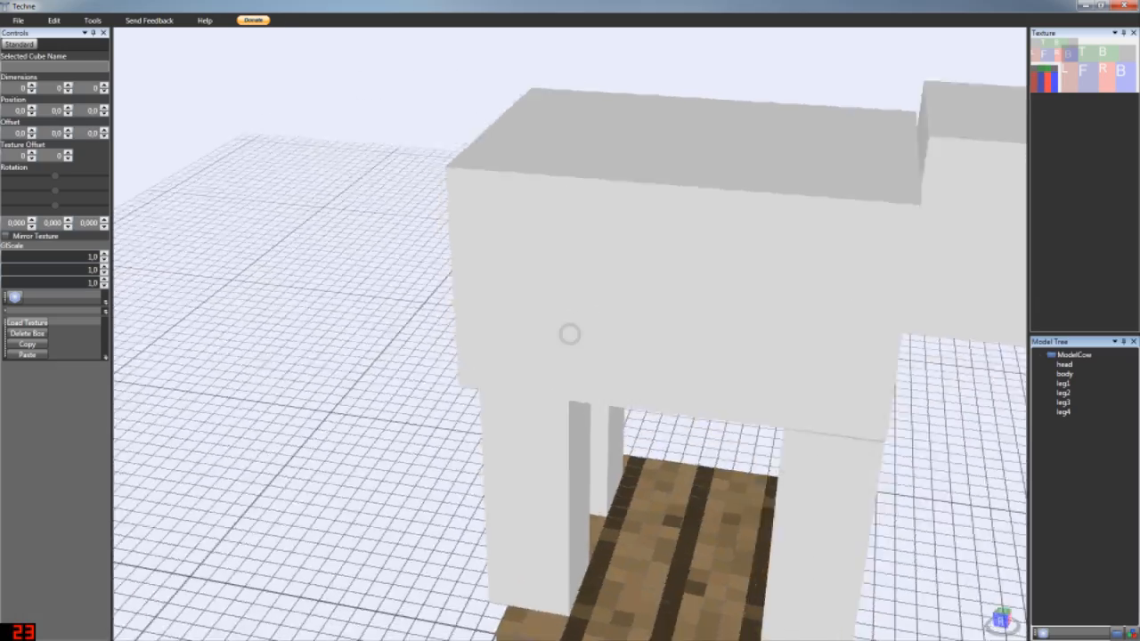
# - Shift one of the cow's front legs sideways by changing its X offset, trying -4
pyautogui.click(567, 335)
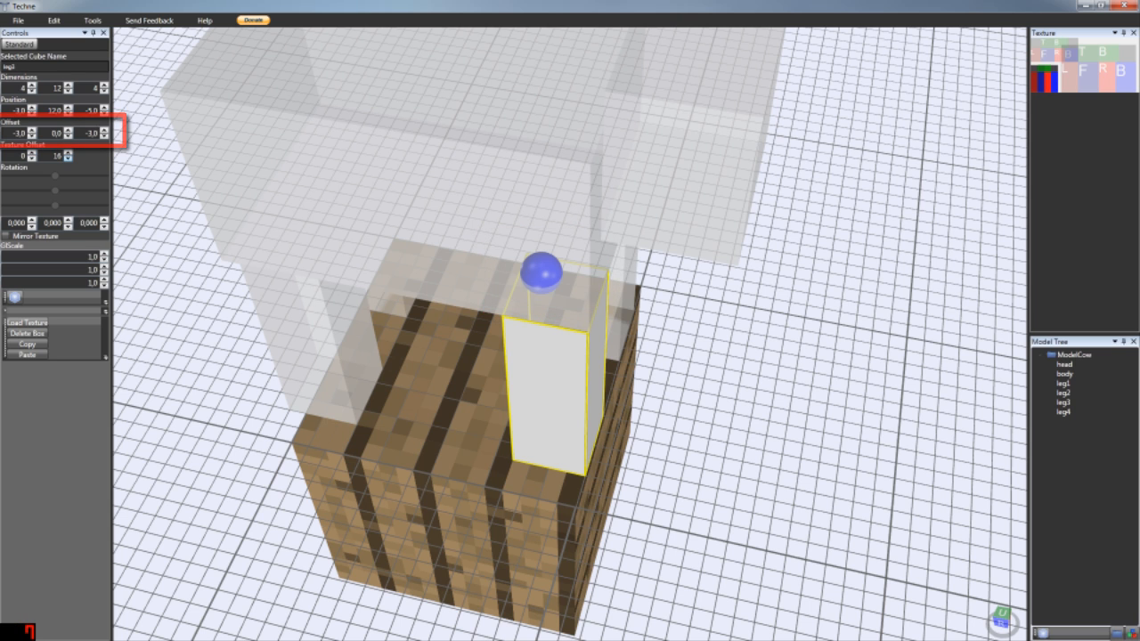
pyautogui.click(31, 134)
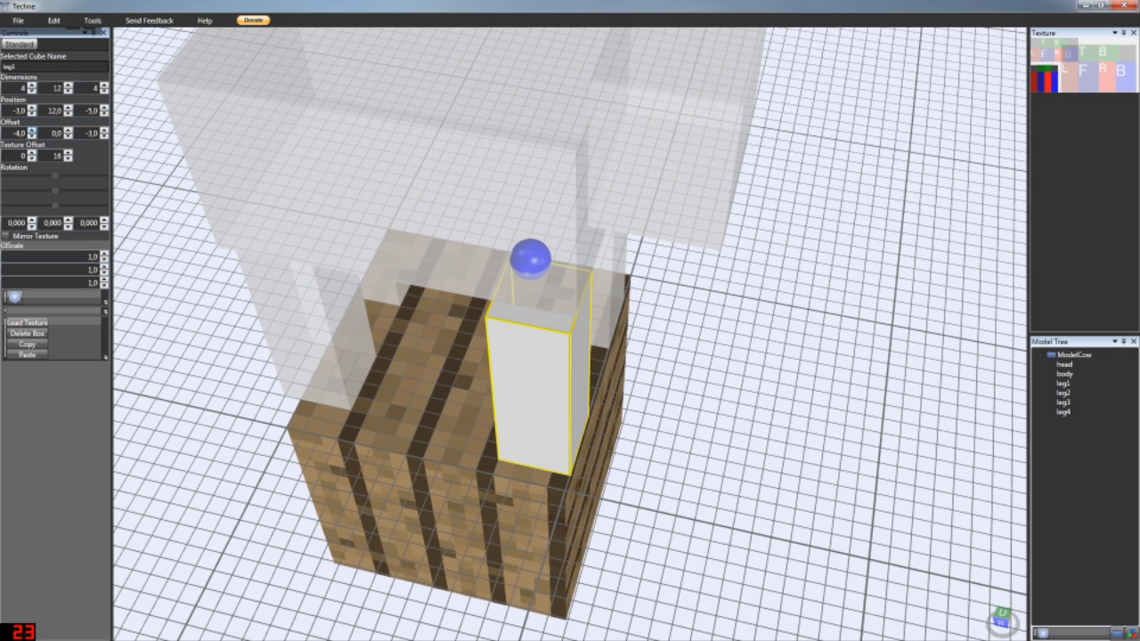
pyautogui.click(31, 130)
pyautogui.click(31, 131)
pyautogui.moveTo(677, 356); pyautogui.dragTo(748, 339, button='right')
# - Widen the selected front leg by a few units in X and lower its X position
pyautogui.click(31, 86)
pyautogui.click(32, 85)
pyautogui.click(31, 86)
pyautogui.click(31, 113)
pyautogui.click(31, 113)
pyautogui.click(31, 113)
# - Resize the cow's head to 6 by 7 by 4 with an offset of -3, -4, -4
pyautogui.moveTo(641, 339); pyautogui.dragTo(544, 338, button='right')
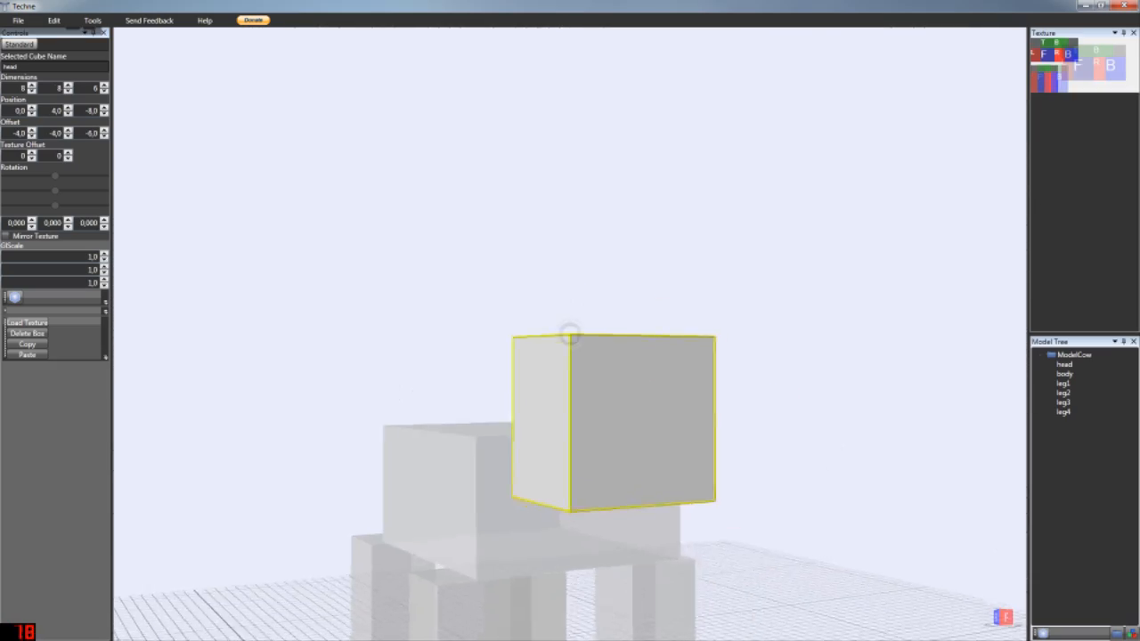
pyautogui.moveTo(570, 338); pyautogui.dragTo(463, 352, button='right')
pyautogui.click(67, 90)
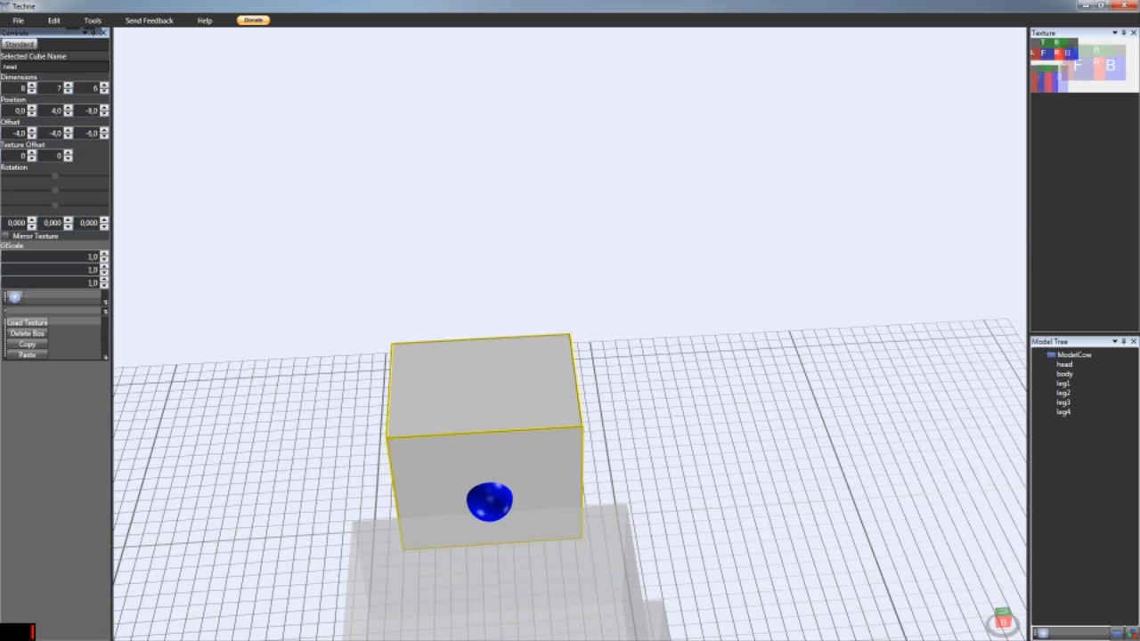
pyautogui.click(33, 91)
pyautogui.click(32, 90)
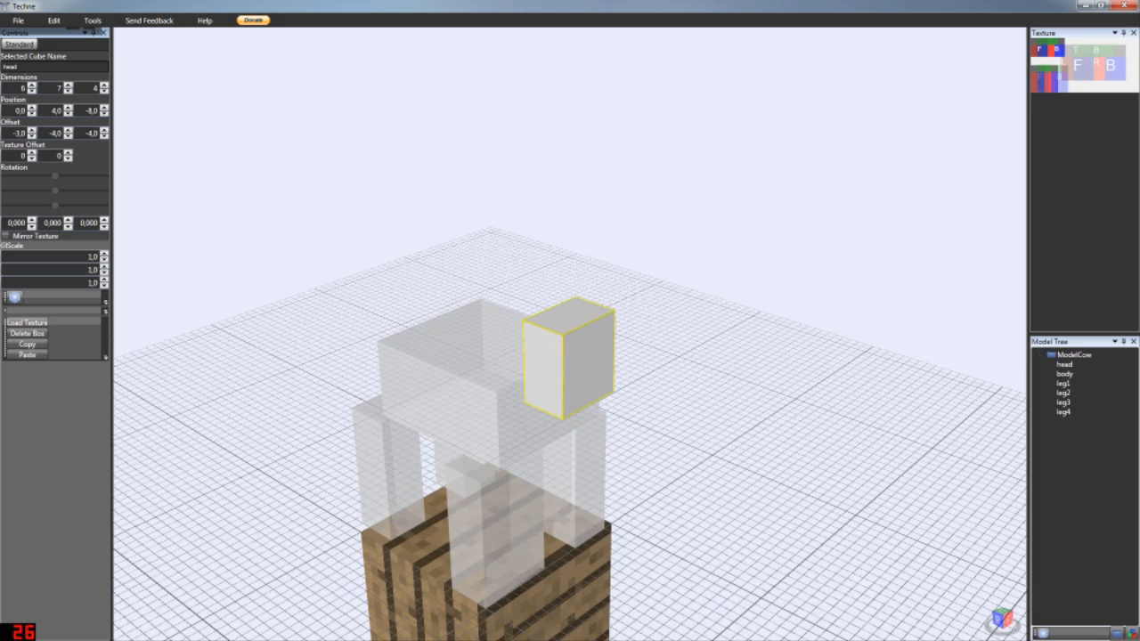
# - Rotate the cow's head so that it tilts sideways and select leg3
pyautogui.scroll(3, 570, 356)
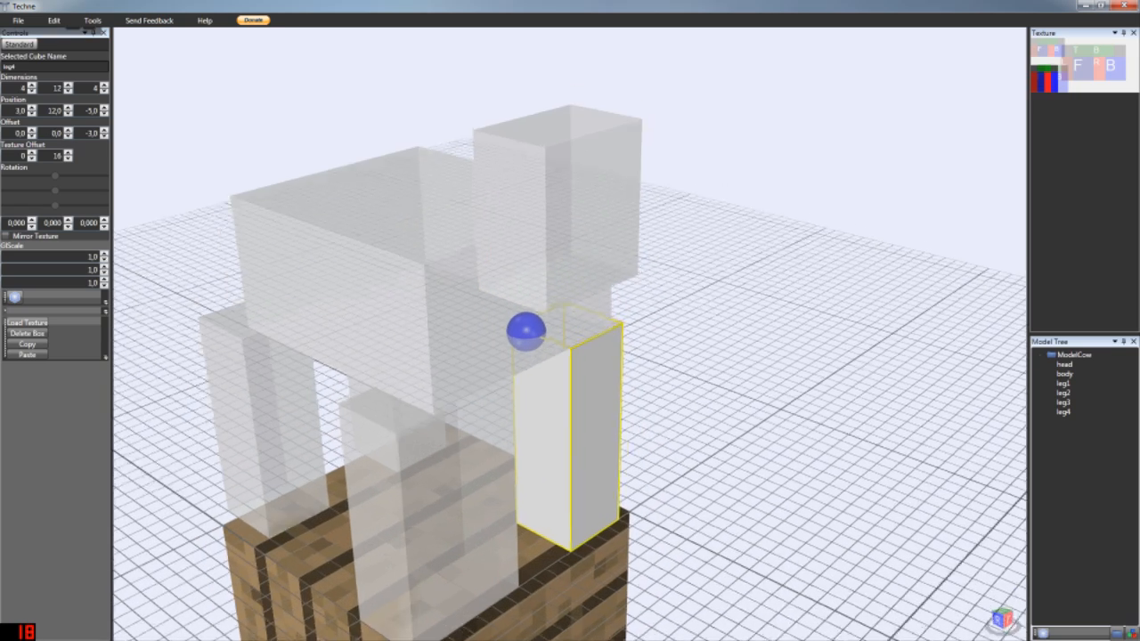
pyautogui.scroll(1, 570, 356)
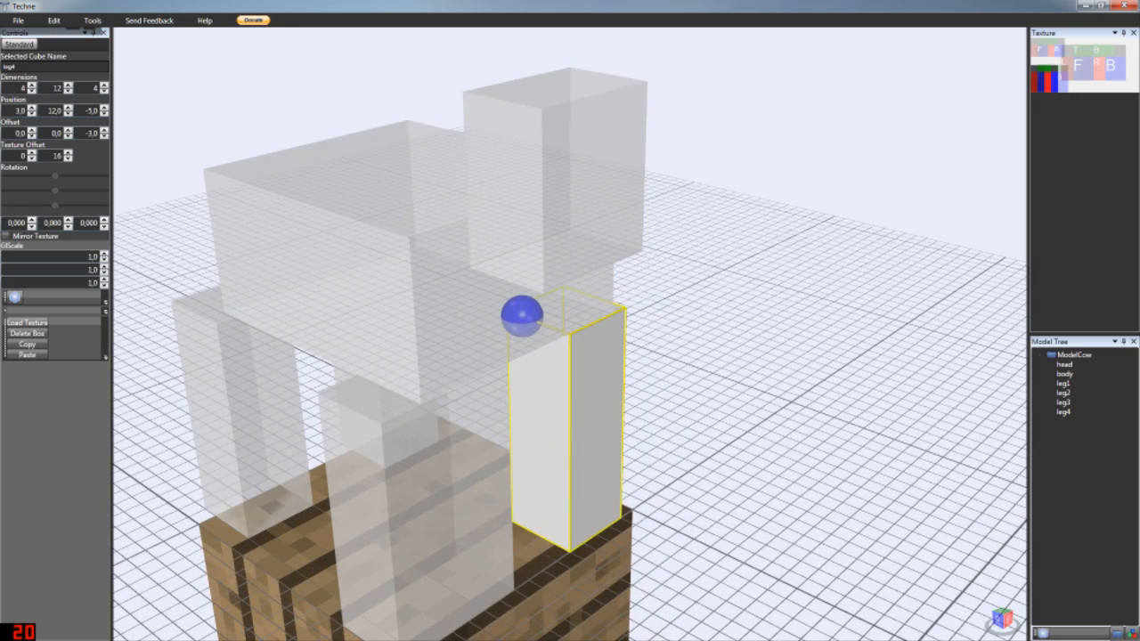
pyautogui.moveTo(55, 175); pyautogui.dragTo(55, 175)
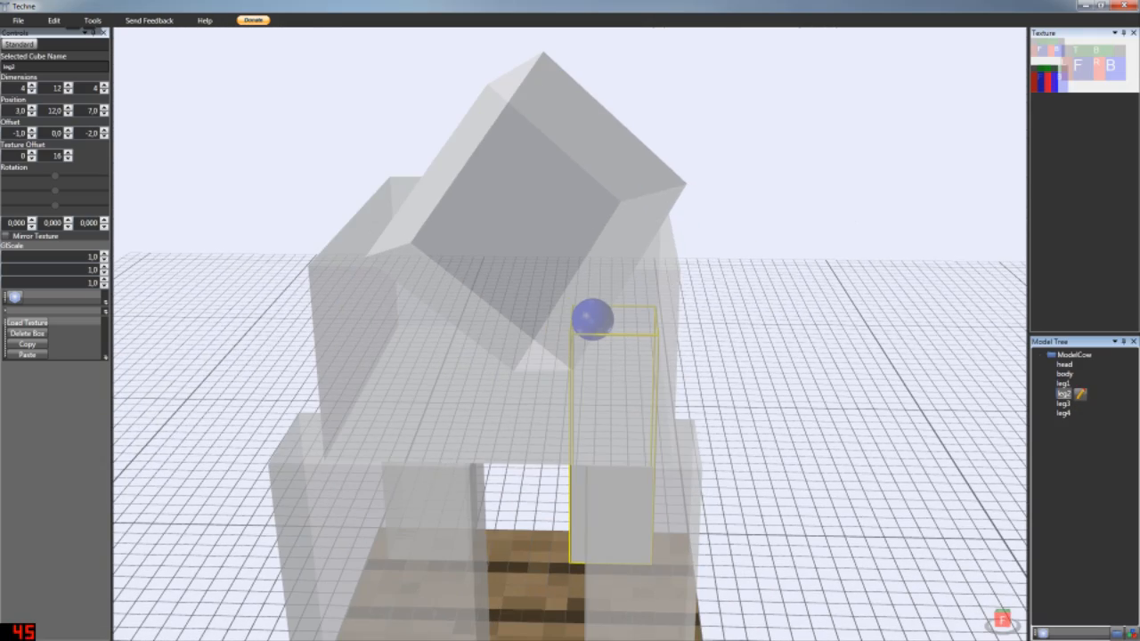
pyautogui.click(1071, 402)
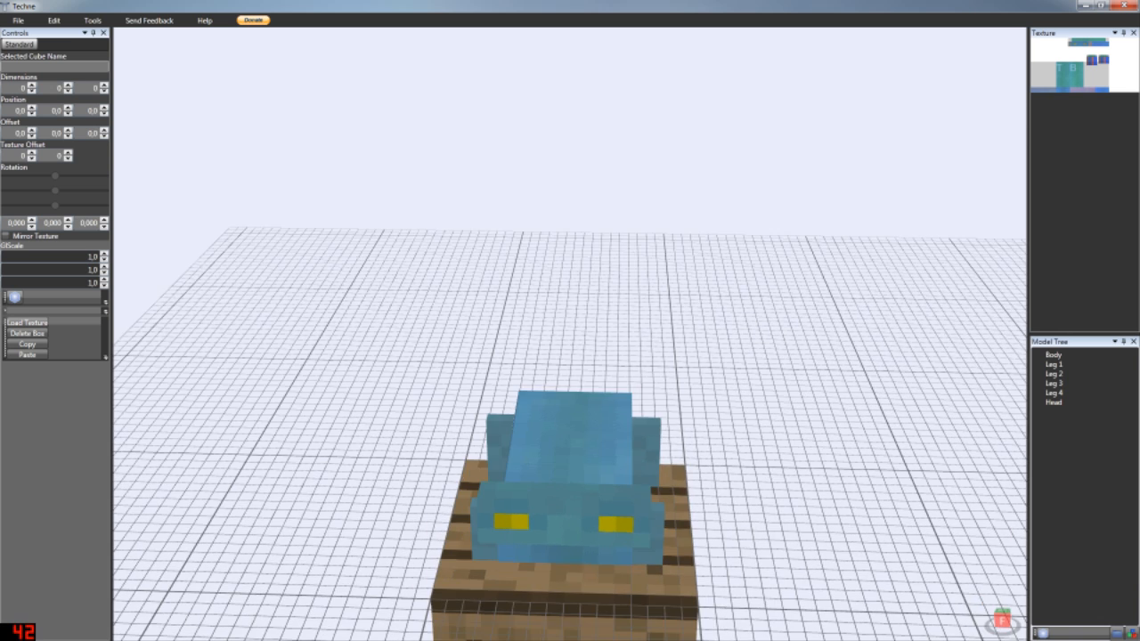
# - Examine the textured blue mob model from its front and sides
pyautogui.moveTo(570, 333); pyautogui.dragTo(472, 316, button='right')
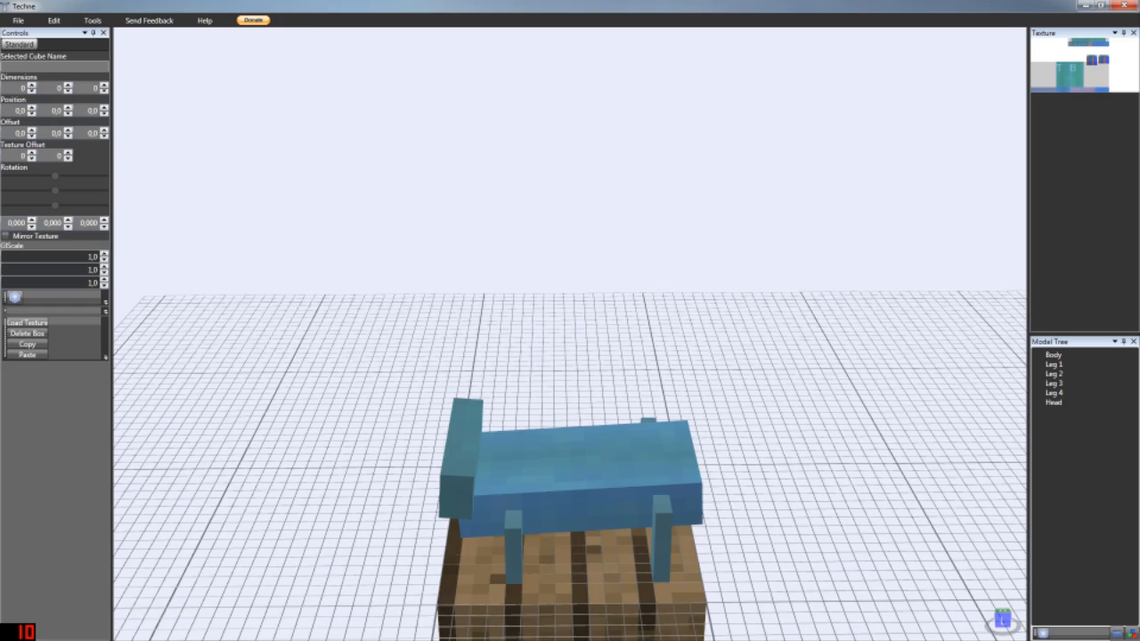
pyautogui.moveTo(472, 316); pyautogui.dragTo(550, 322, button='right')
pyautogui.moveTo(570, 333); pyautogui.dragTo(468, 348, button='right')
pyautogui.moveTo(570, 333)
pyautogui.mouseDown(button='right')
pyautogui.moveTo(503, 326)
pyautogui.moveTo(534, 303)
pyautogui.moveTo(512, 295)
pyautogui.mouseUp(button='right')
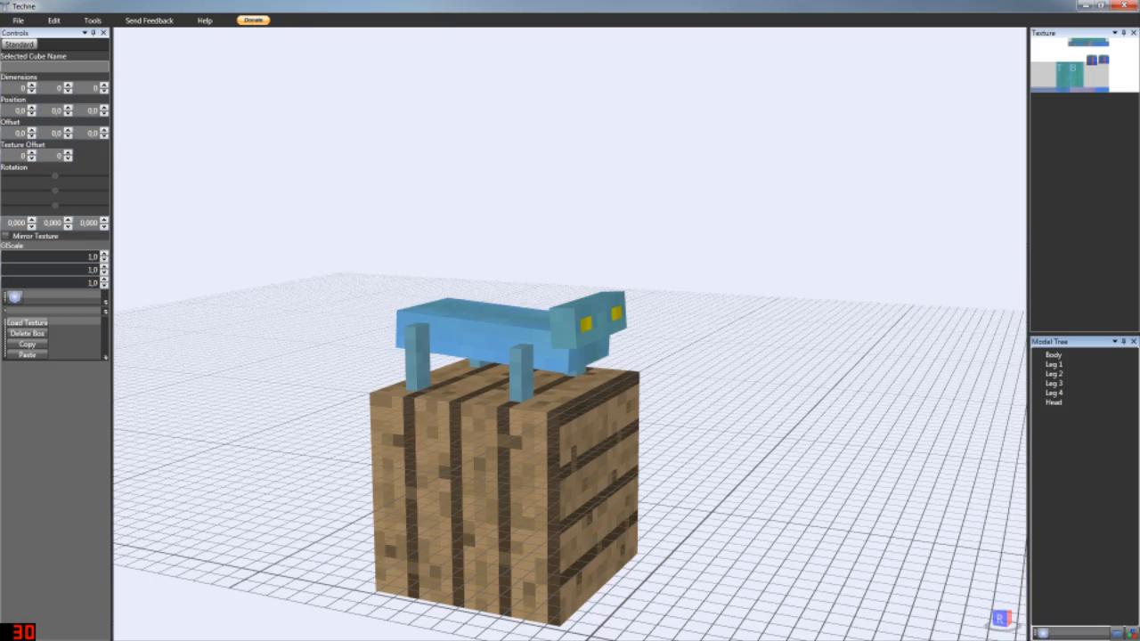
# - Examine the dimensions, positions and texture offsets of Leg 3, Leg 4 and Leg 1, enlarging the texture preview
pyautogui.doubleClick(416, 356)
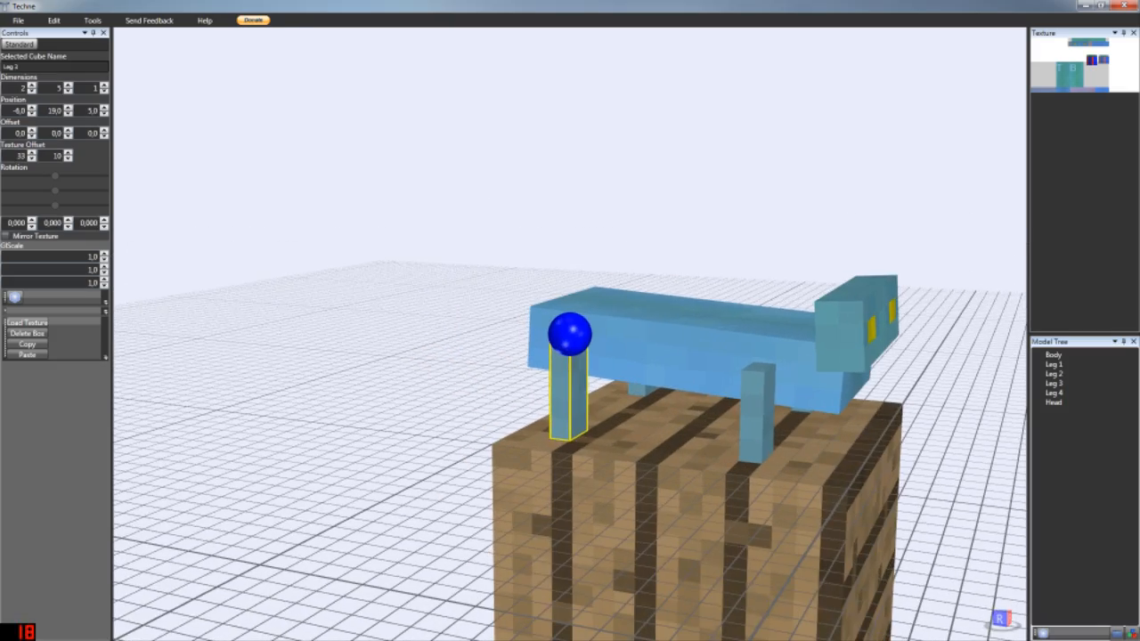
pyautogui.doubleClick(756, 409)
pyautogui.moveTo(756, 410); pyautogui.dragTo(699, 387, button='right')
pyautogui.moveTo(577, 333); pyautogui.dragTo(578, 332, button='right')
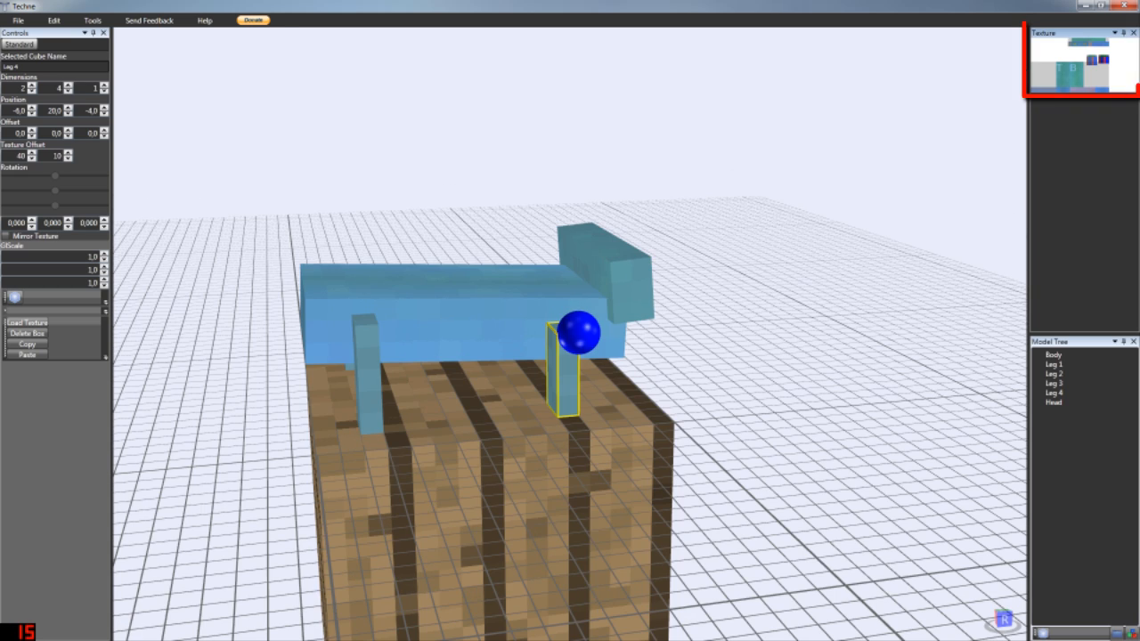
pyautogui.moveTo(1028, 294); pyautogui.dragTo(934, 294)
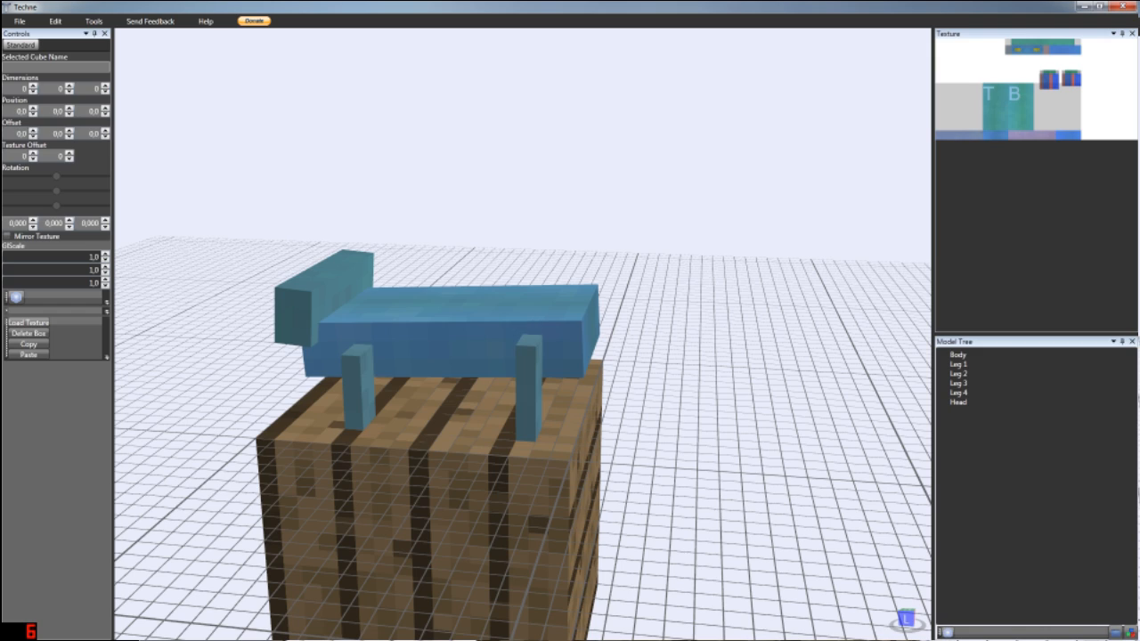
pyautogui.click(529, 392)
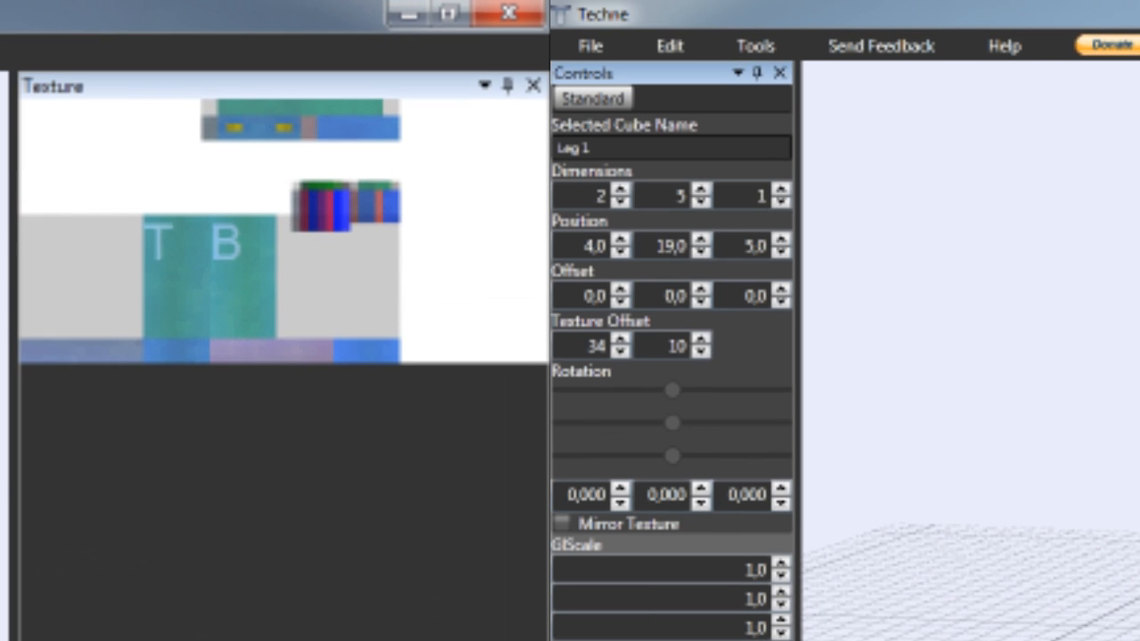
# - Lower Leg 1's horizontal texture offset to 23 so its texture overlaps the body texture
pyautogui.click(620, 350)
pyautogui.click(621, 350)
pyautogui.click(621, 350)
pyautogui.click(621, 350)
pyautogui.click(621, 350)
pyautogui.click(620, 350)
pyautogui.click(621, 350)
pyautogui.click(621, 350)
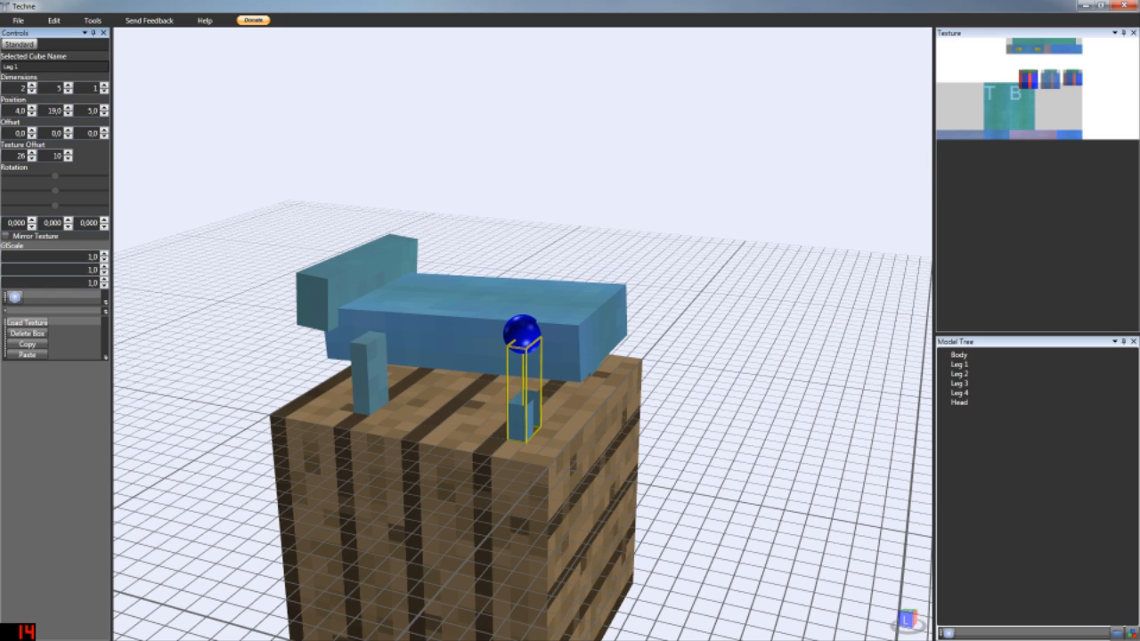
pyautogui.moveTo(522, 356)
pyautogui.mouseDown(button='right')
pyautogui.moveTo(454, 428)
pyautogui.moveTo(512, 374)
pyautogui.moveTo(570, 351)
pyautogui.moveTo(472, 401)
pyautogui.moveTo(436, 454)
pyautogui.moveTo(383, 418)
pyautogui.mouseUp(button='right')
pyautogui.click(32, 157)
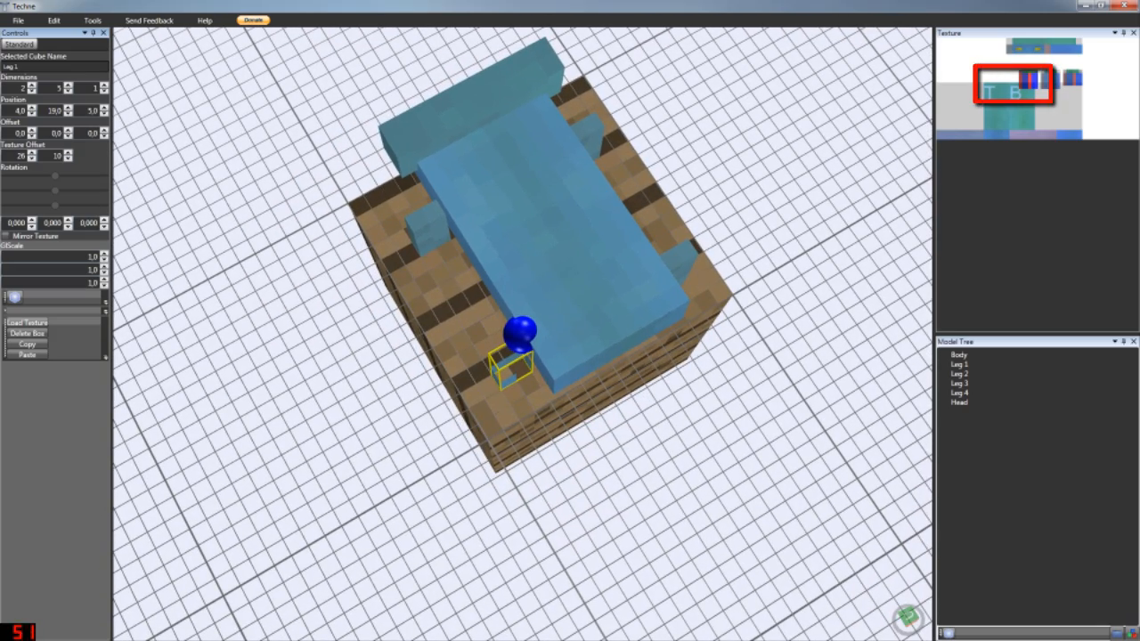
pyautogui.click(32, 158)
pyautogui.click(33, 158)
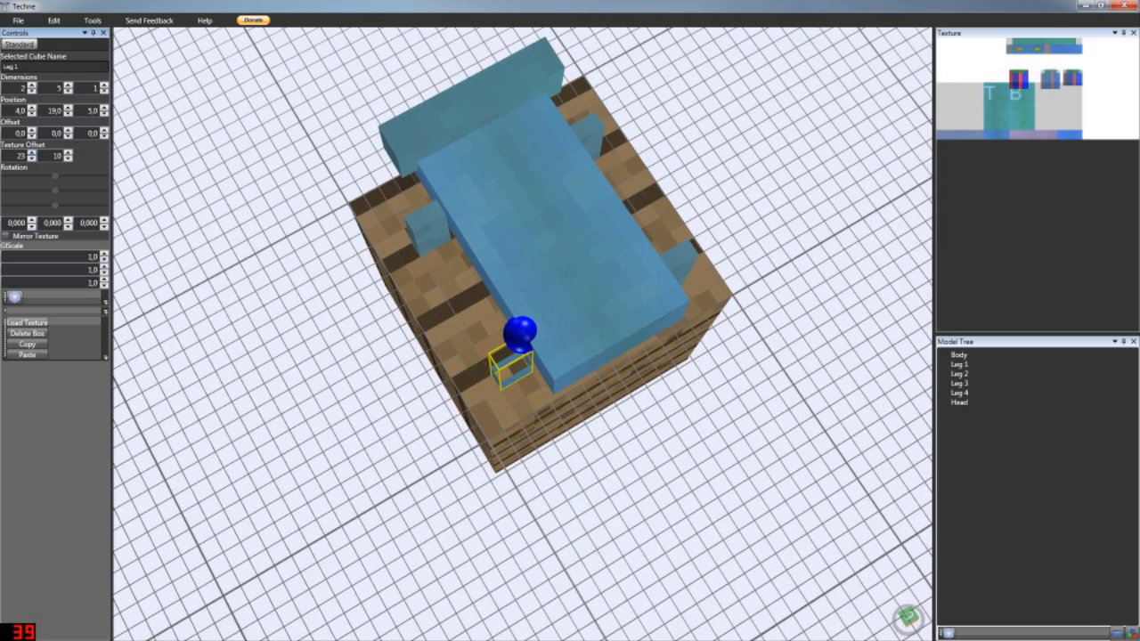
# - Set Leg 1's horizontal texture offset to 33 and check the mob model from above and the front
pyautogui.click(32, 153)
pyautogui.click(32, 152)
pyautogui.click(32, 152)
pyautogui.click(32, 153)
pyautogui.click(32, 152)
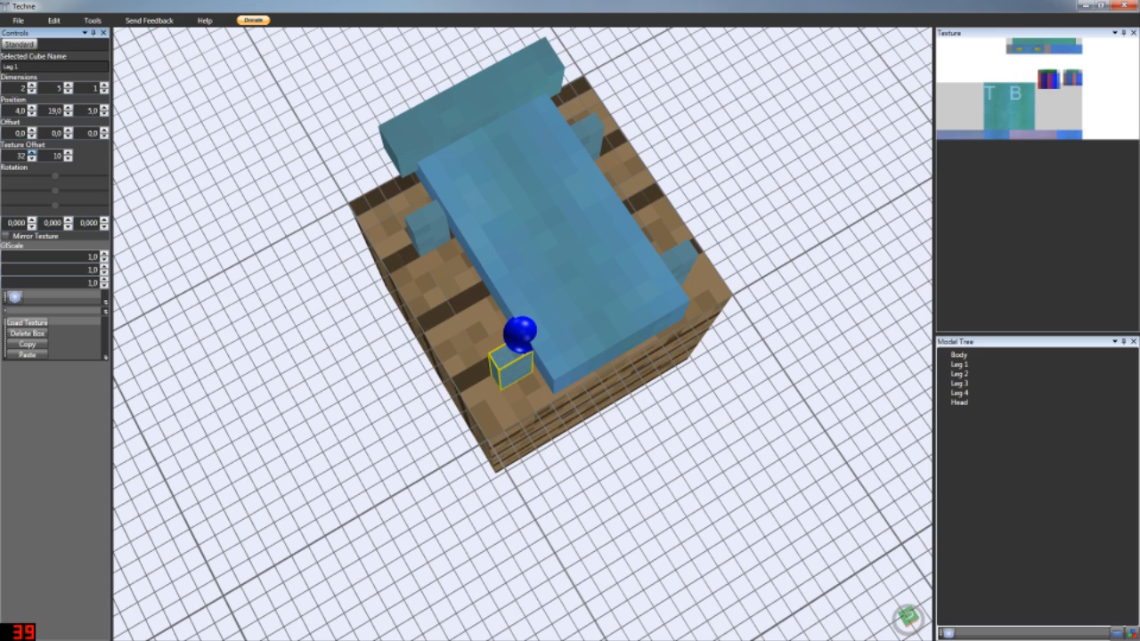
pyautogui.moveTo(445, 401); pyautogui.dragTo(623, 343, button='right')
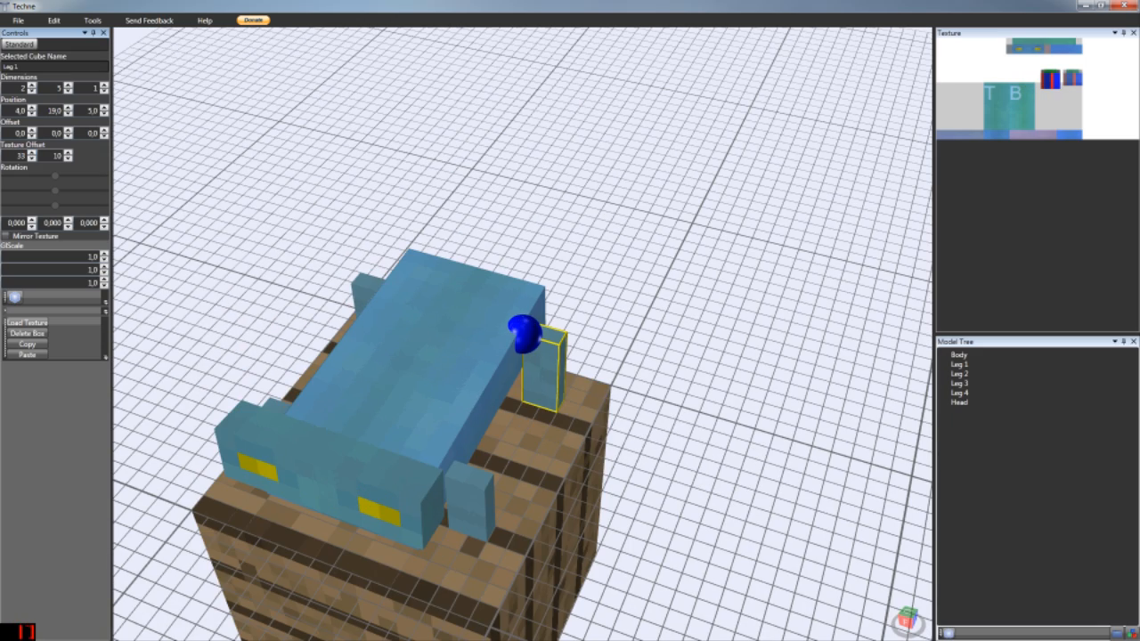
pyautogui.moveTo(523, 401); pyautogui.dragTo(579, 352, button='right')
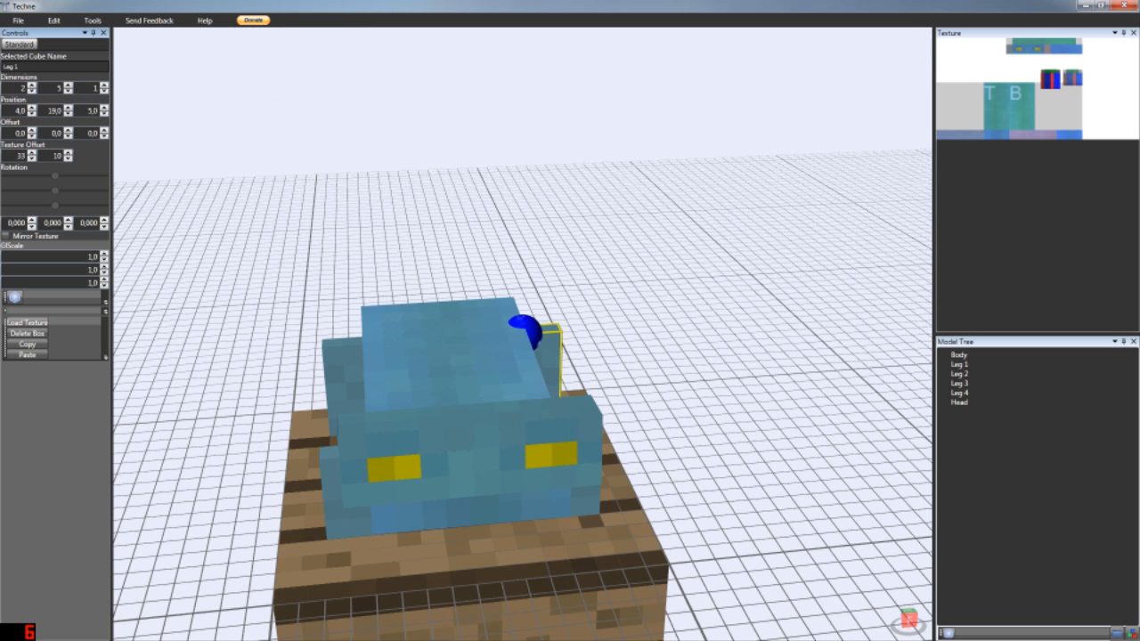
# - Open the project's settings and examine the available texture widths
pyautogui.click(18, 21)
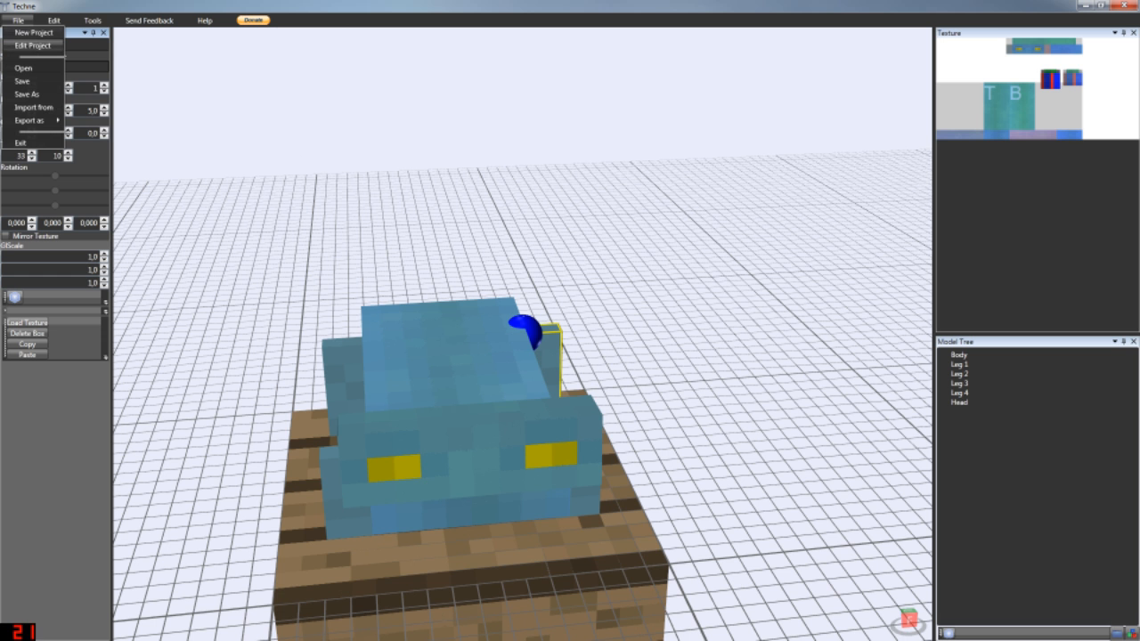
pyautogui.click(40, 46)
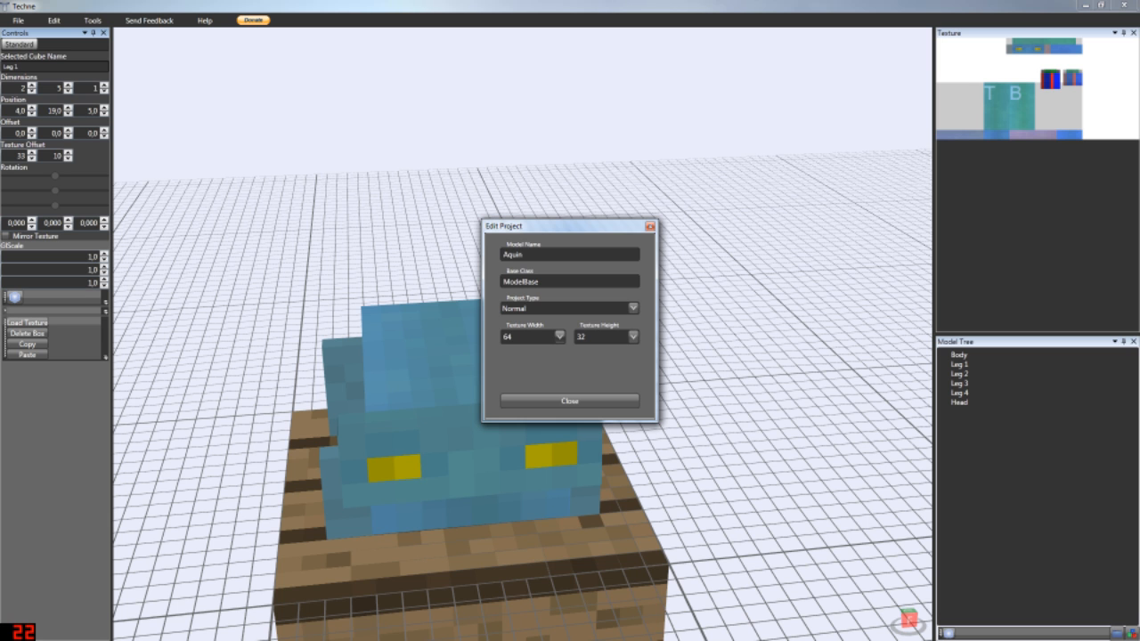
pyautogui.click(559, 336)
pyautogui.click(559, 336)
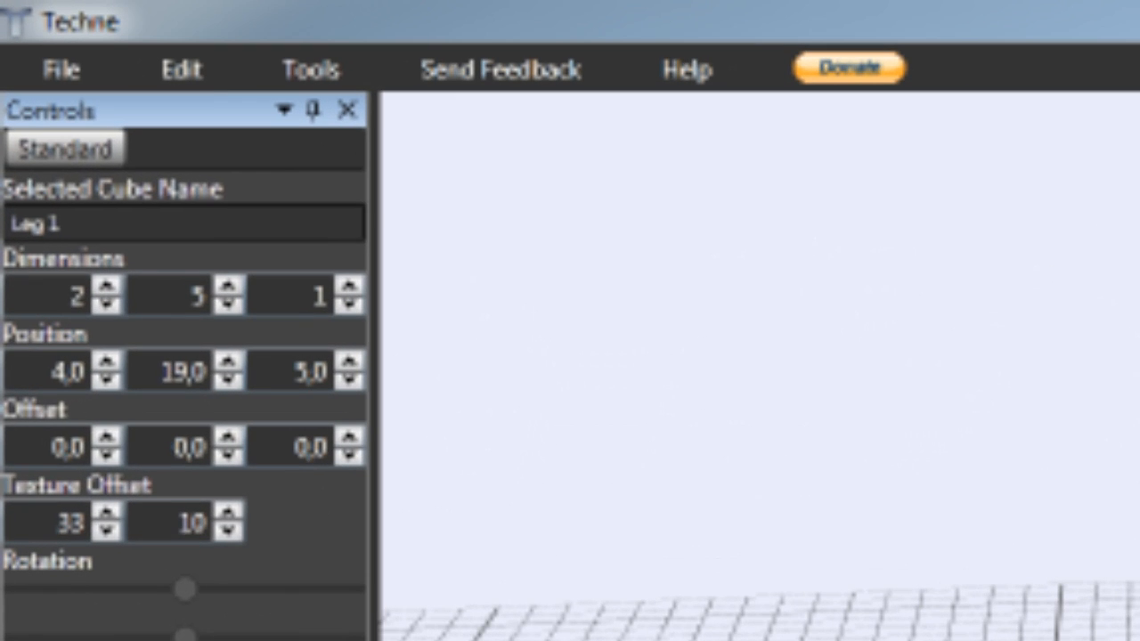
# - Export the model's texture map as a PNG image named YoutubeMob.png
pyautogui.click(18, 21)
pyautogui.moveTo(98, 403)
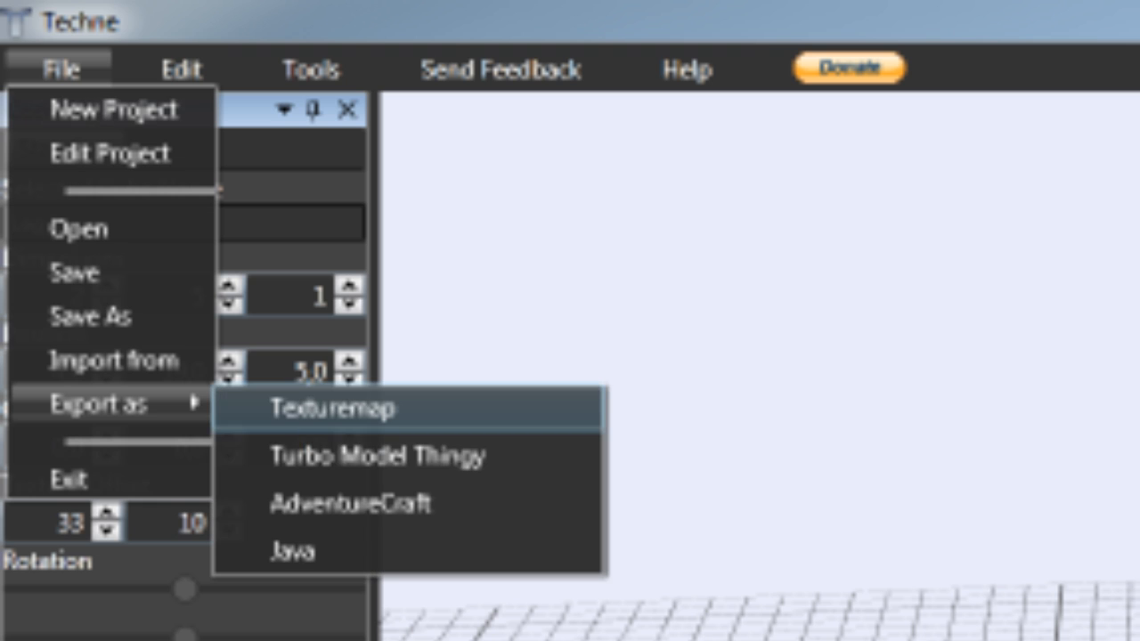
pyautogui.click(332, 407)
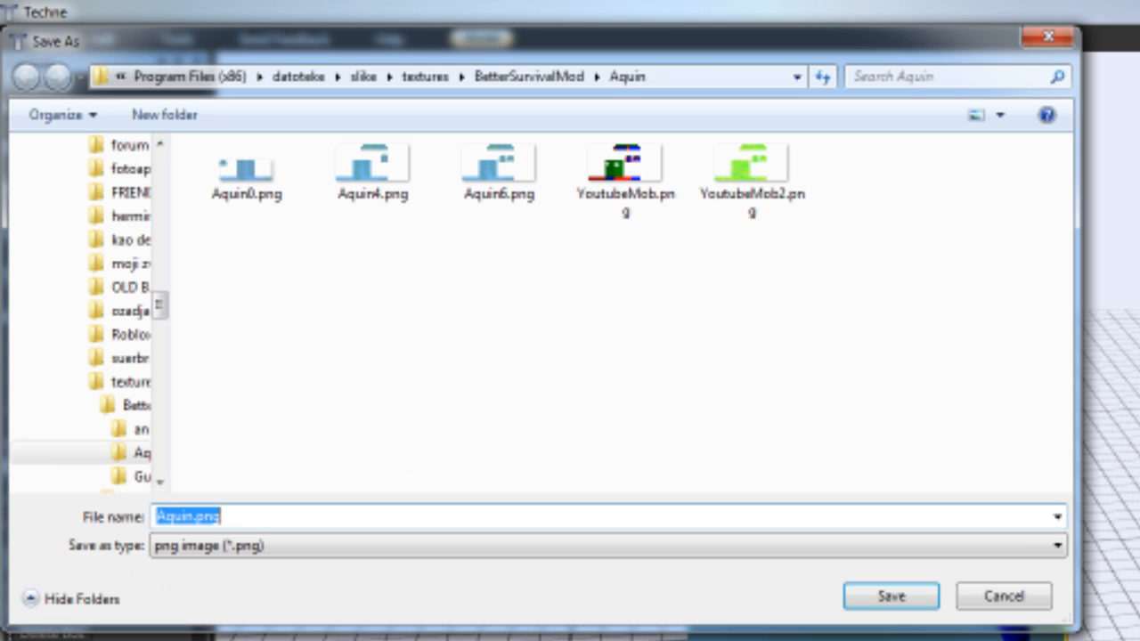
pyautogui.click(625, 181)
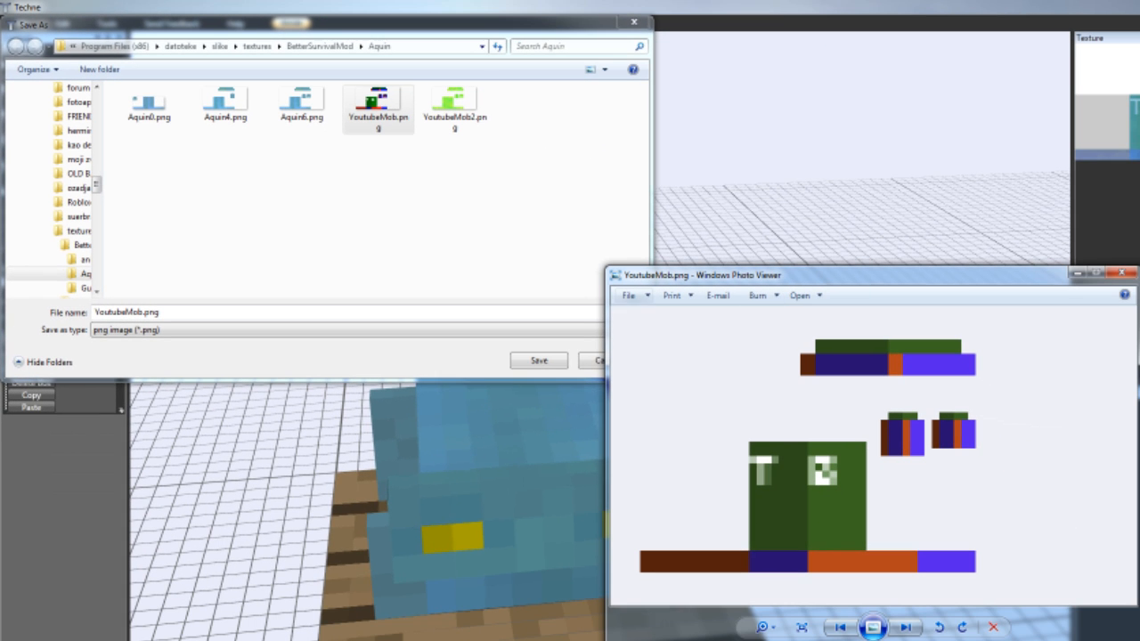
pyautogui.click(538, 330)
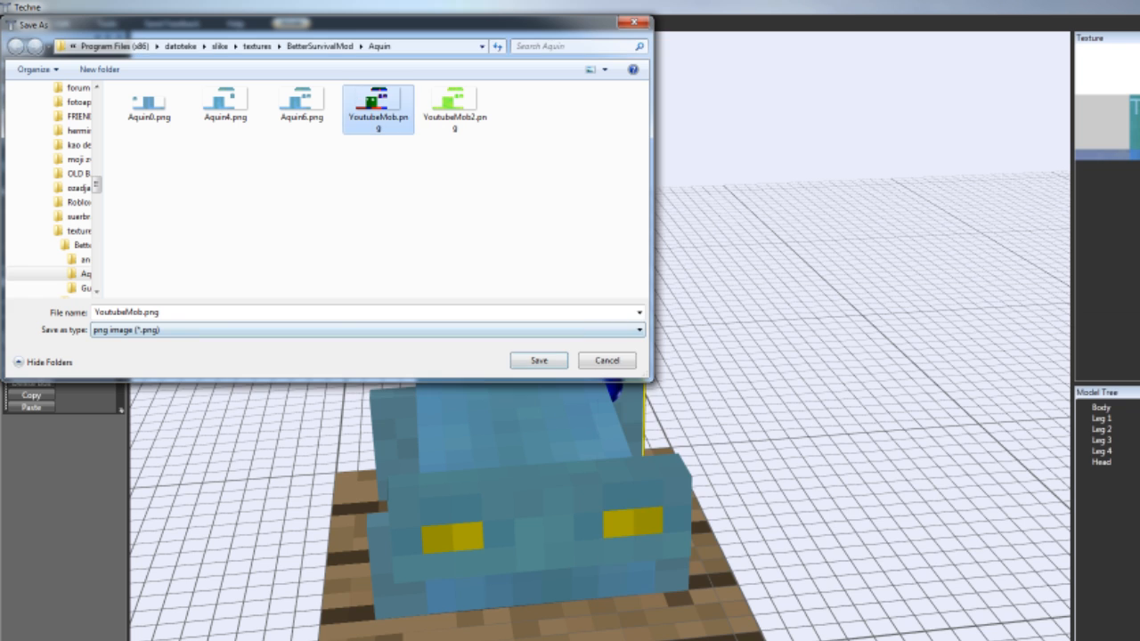
pyautogui.click(538, 330)
pyautogui.click(538, 330)
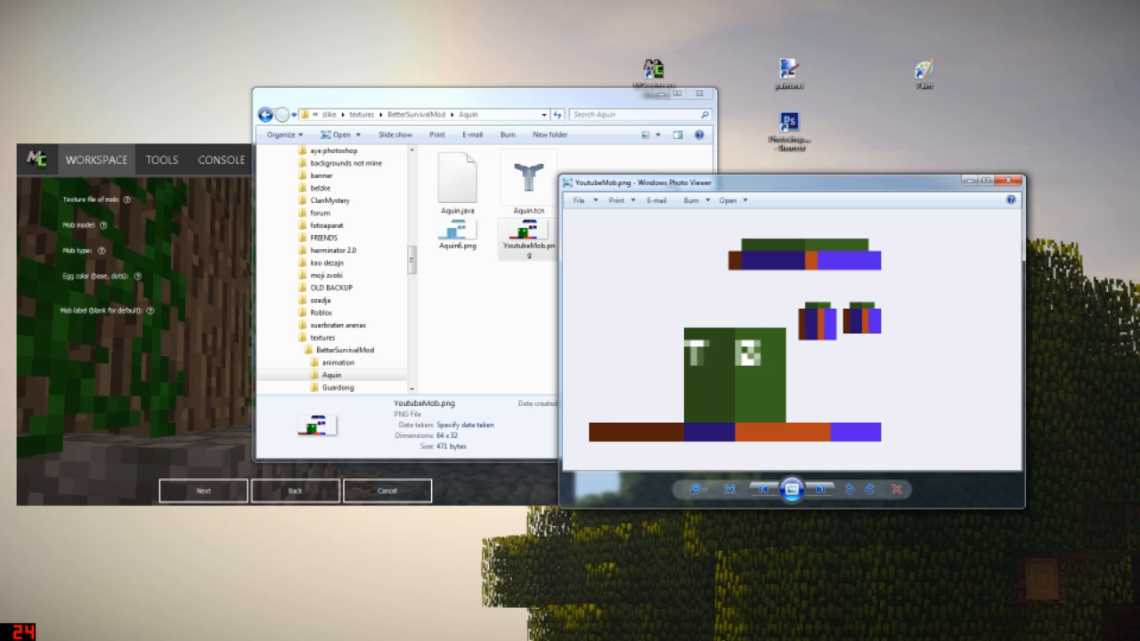
pyautogui.moveTo(766, 182); pyautogui.dragTo(733, 236)
pyautogui.moveTo(640, 104); pyautogui.dragTo(634, 104)
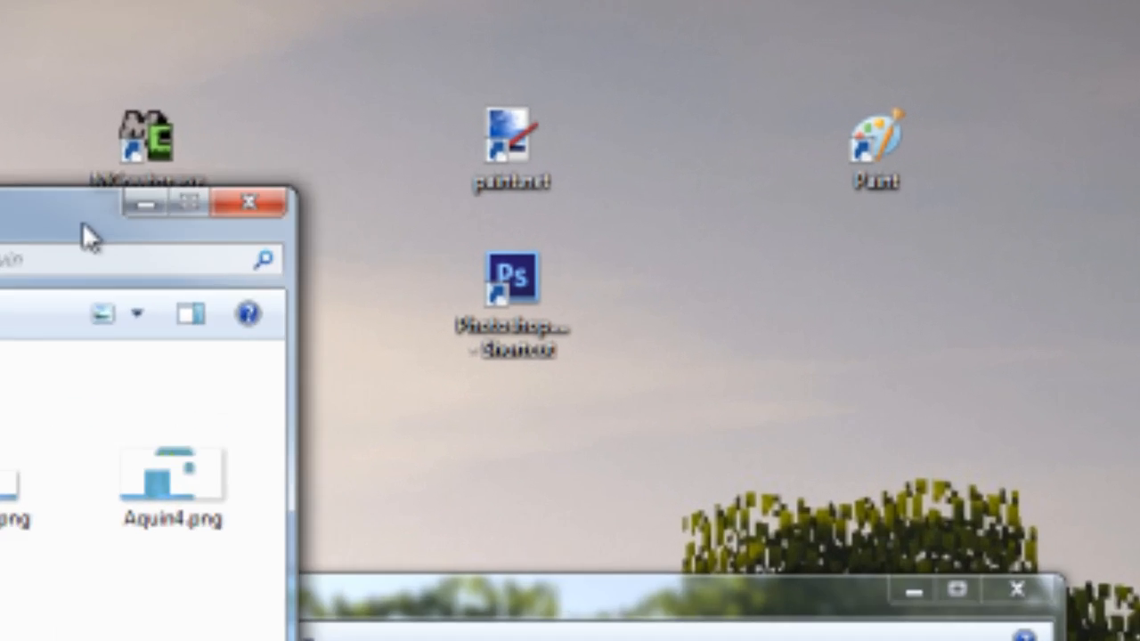
pyautogui.moveTo(764, 117); pyautogui.dragTo(786, 178)
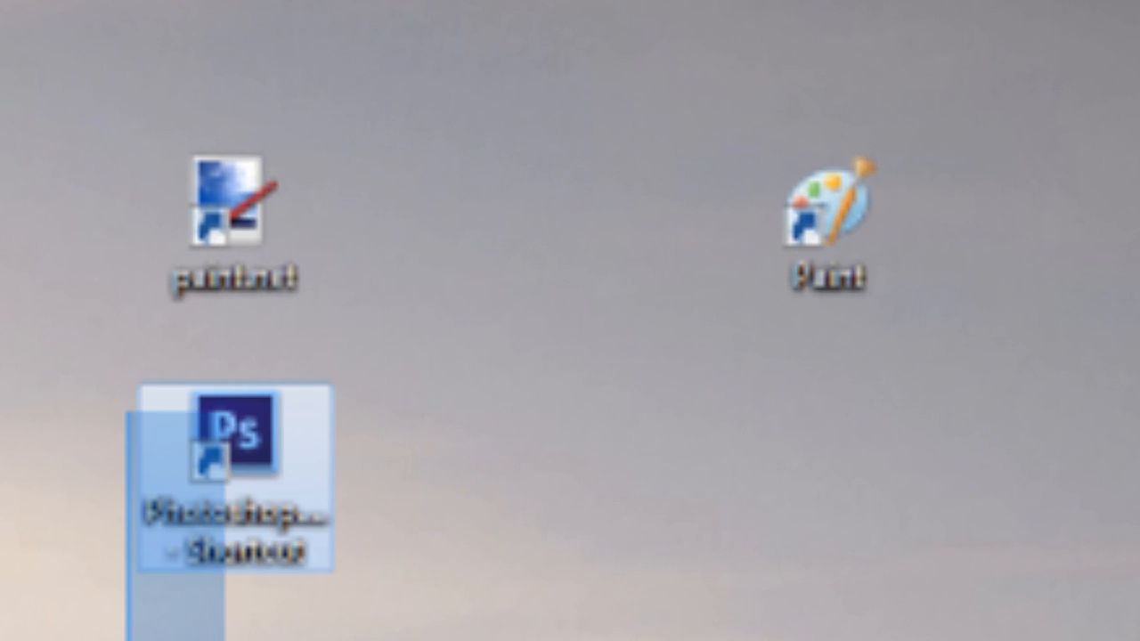
pyautogui.moveTo(224, 411); pyautogui.dragTo(338, 214)
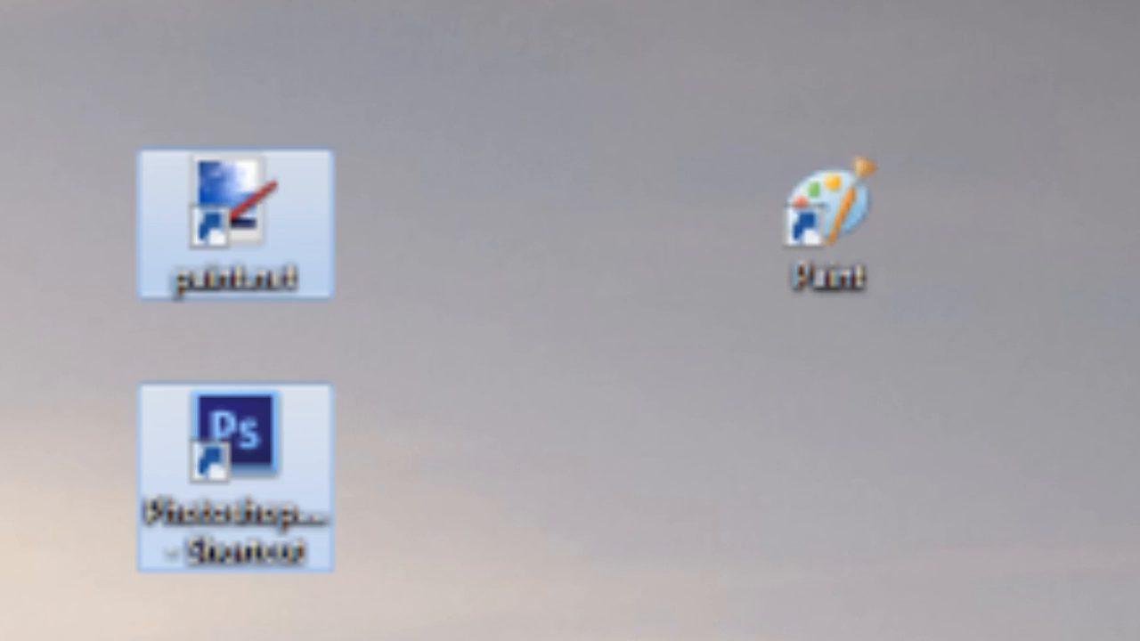
pyautogui.click(342, 213)
pyautogui.moveTo(194, 84); pyautogui.dragTo(303, 273)
pyautogui.moveTo(453, 35)
pyautogui.mouseDown()
pyautogui.moveTo(8, 280)
pyautogui.moveTo(2, 360)
pyautogui.mouseUp()
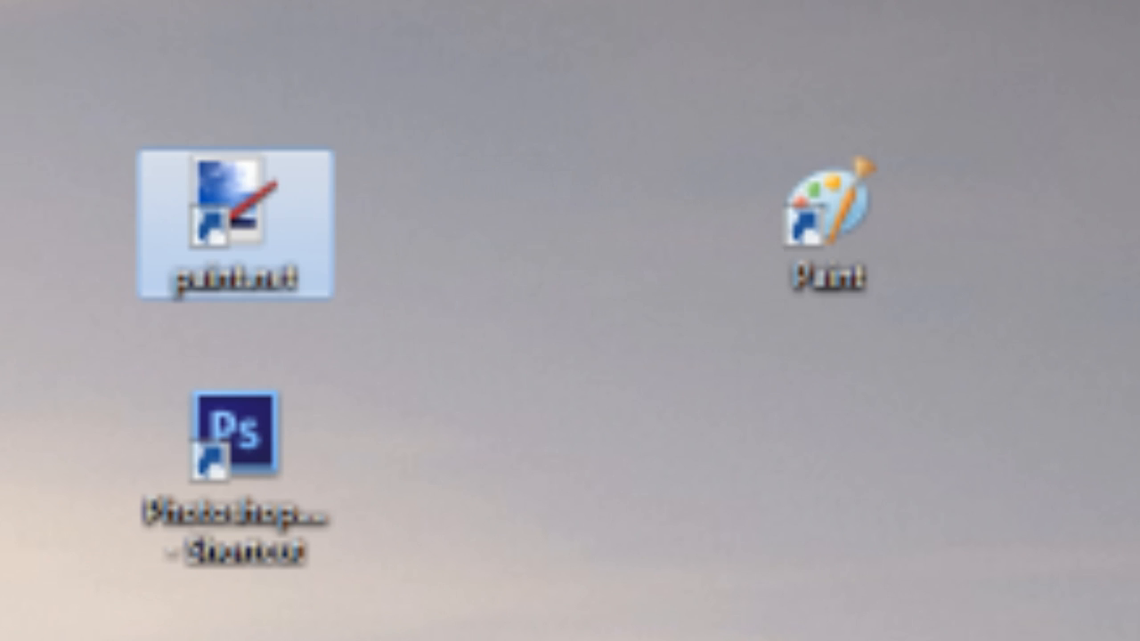
pyautogui.moveTo(20, 616)
pyautogui.mouseDown()
pyautogui.moveTo(448, 407)
pyautogui.moveTo(470, 369)
pyautogui.mouseUp()
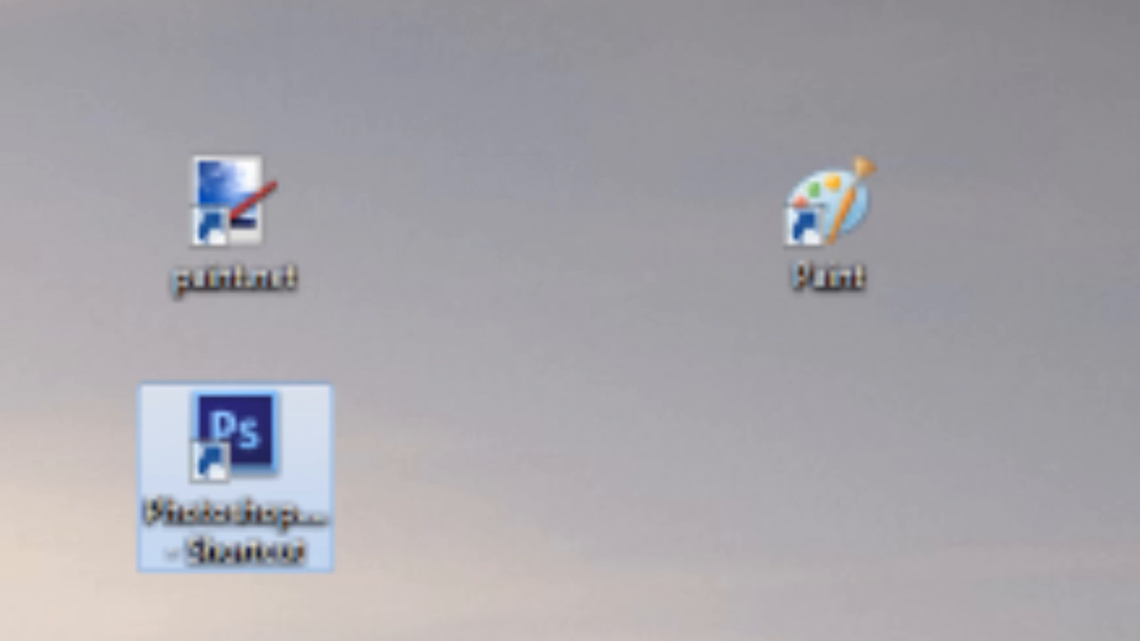
pyautogui.click(471, 368)
pyautogui.click(235, 223)
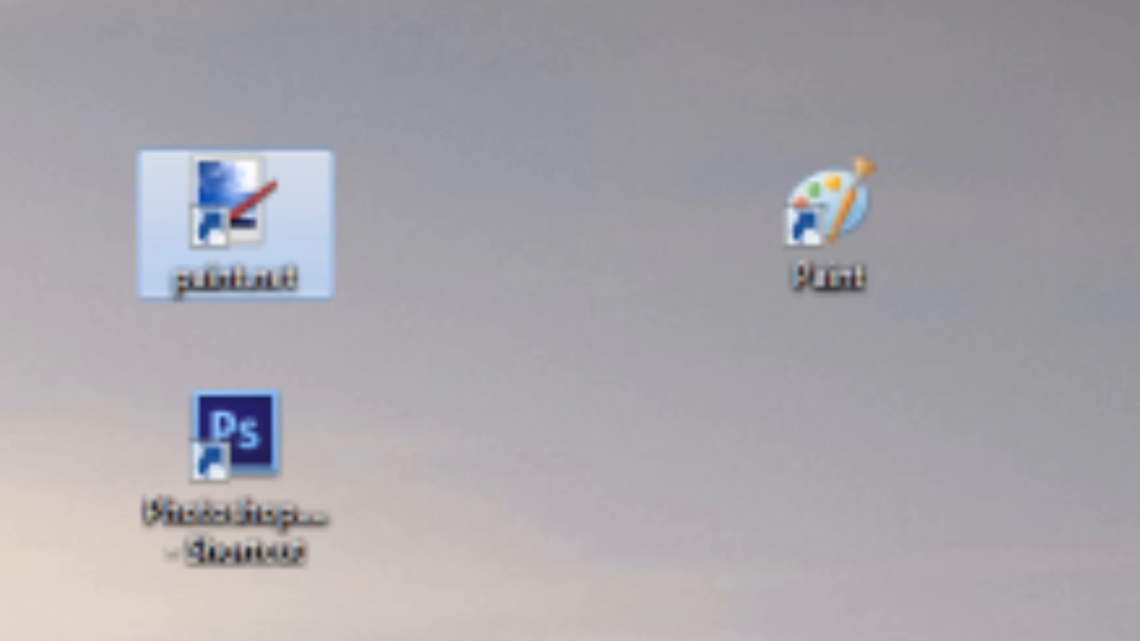
pyautogui.moveTo(1138, 58); pyautogui.dragTo(727, 299)
pyautogui.moveTo(691, 399); pyautogui.dragTo(960, 21)
pyautogui.moveTo(986, 64)
pyautogui.mouseDown()
pyautogui.moveTo(785, 291)
pyautogui.moveTo(710, 408)
pyautogui.mouseUp()
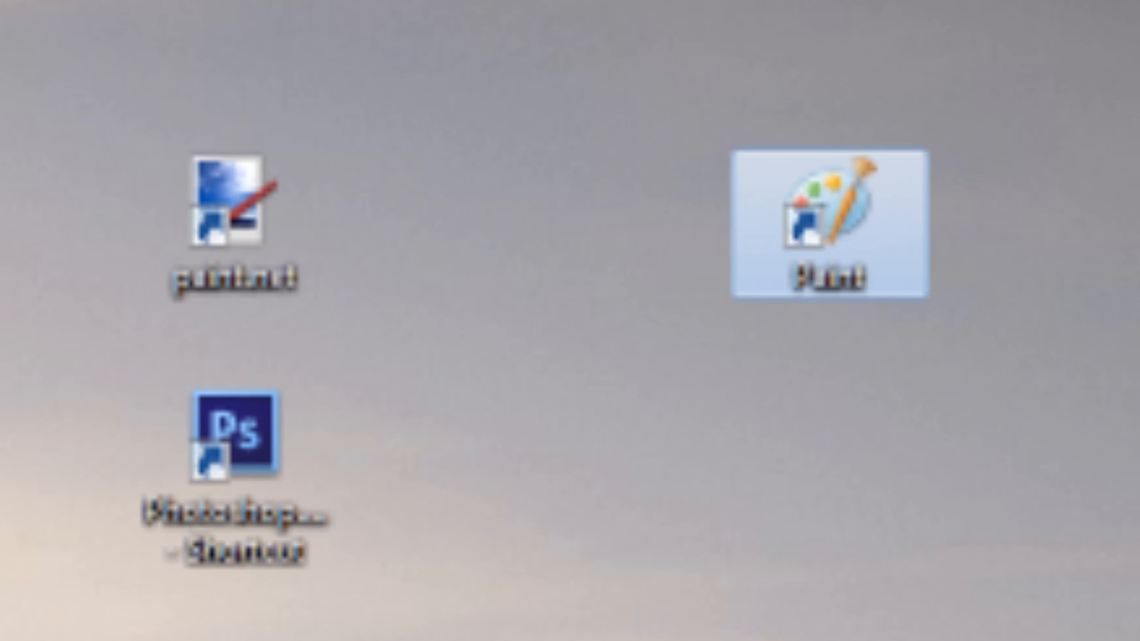
# - Move the PNG image on the desktop next to the Paint shortcut
pyautogui.click(1138, 497)
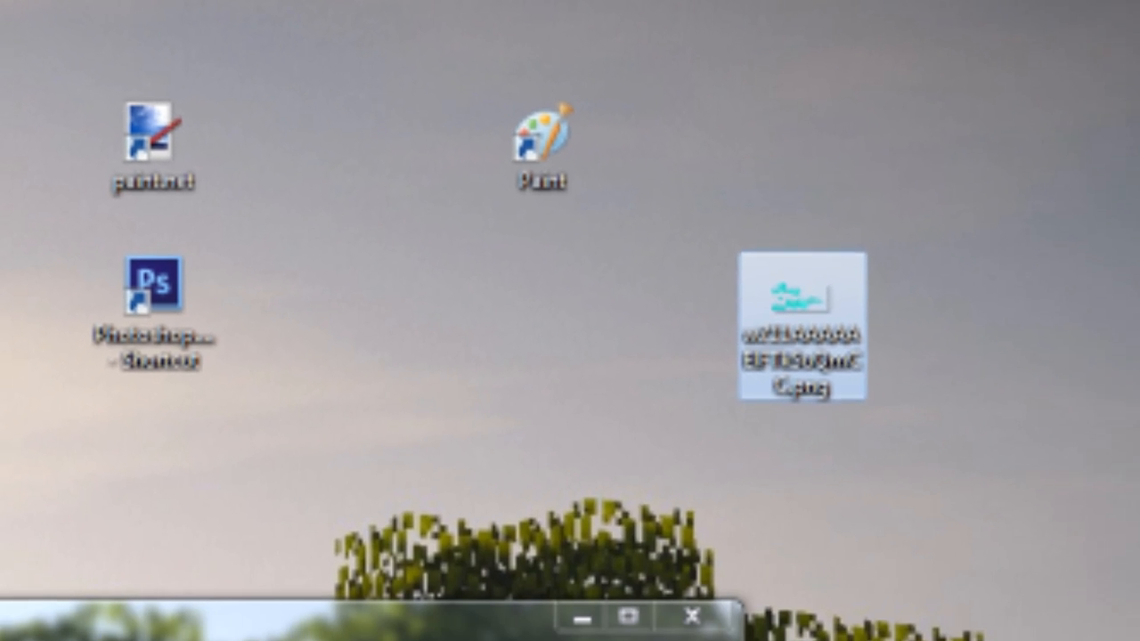
pyautogui.moveTo(787, 299); pyautogui.dragTo(814, 574)
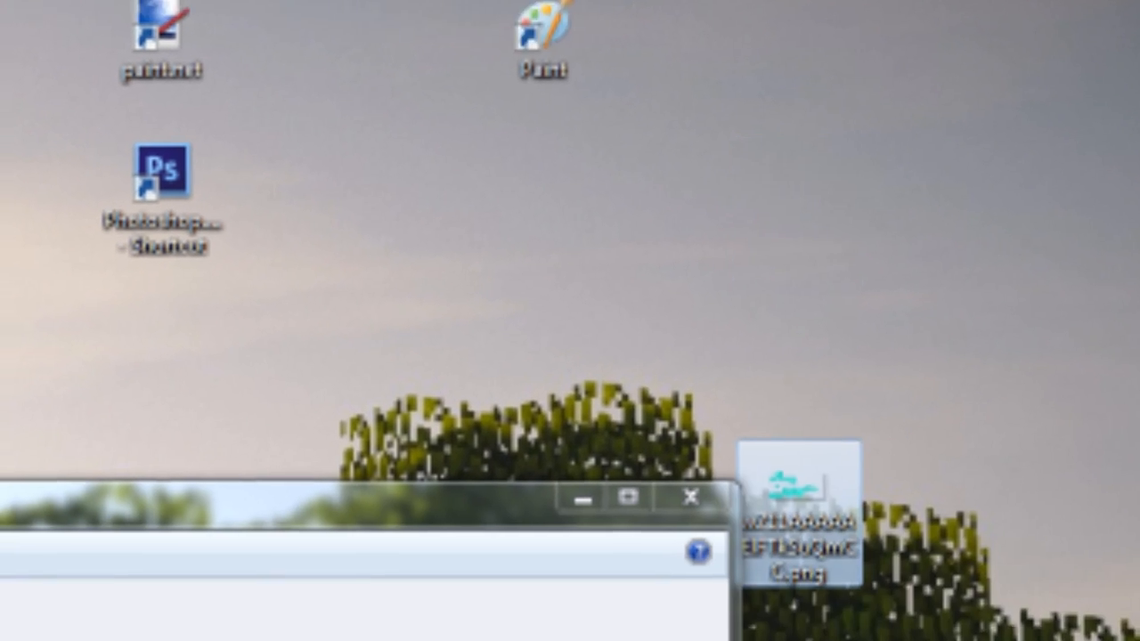
pyautogui.moveTo(818, 263)
pyautogui.mouseDown()
pyautogui.moveTo(962, 289)
pyautogui.moveTo(1035, 179)
pyautogui.moveTo(1024, 171)
pyautogui.moveTo(1056, 210)
pyautogui.moveTo(924, 75)
pyautogui.moveTo(757, 12)
pyautogui.mouseUp()
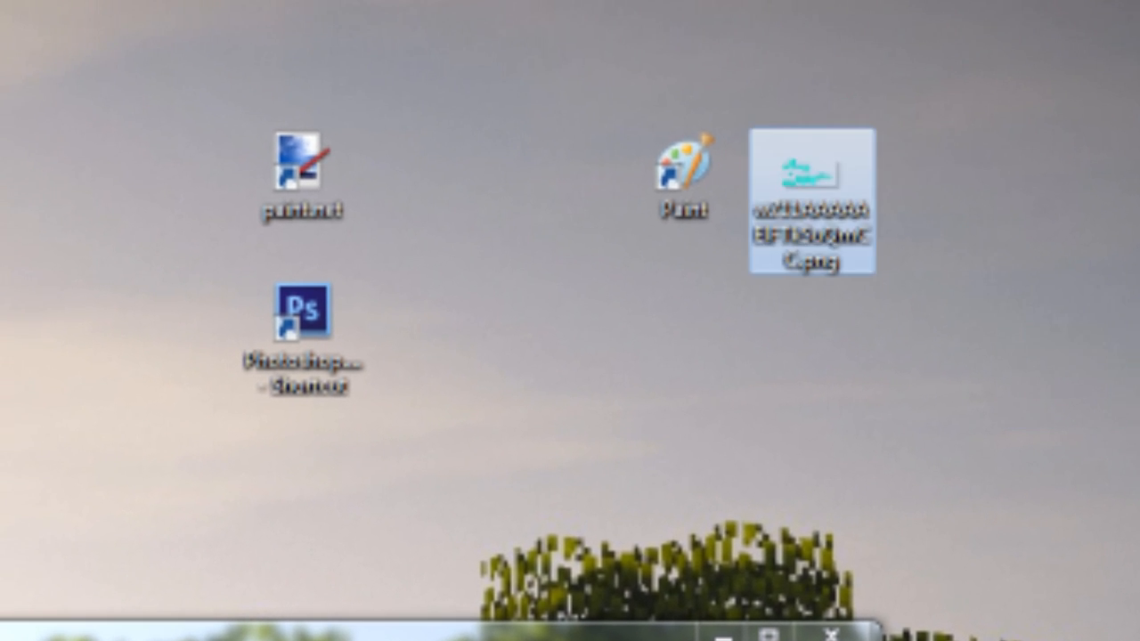
pyautogui.moveTo(631, 16)
pyautogui.mouseDown()
pyautogui.moveTo(609, 278)
pyautogui.moveTo(723, 75)
pyautogui.mouseUp()
pyautogui.moveTo(690, 169); pyautogui.dragTo(653, 163)
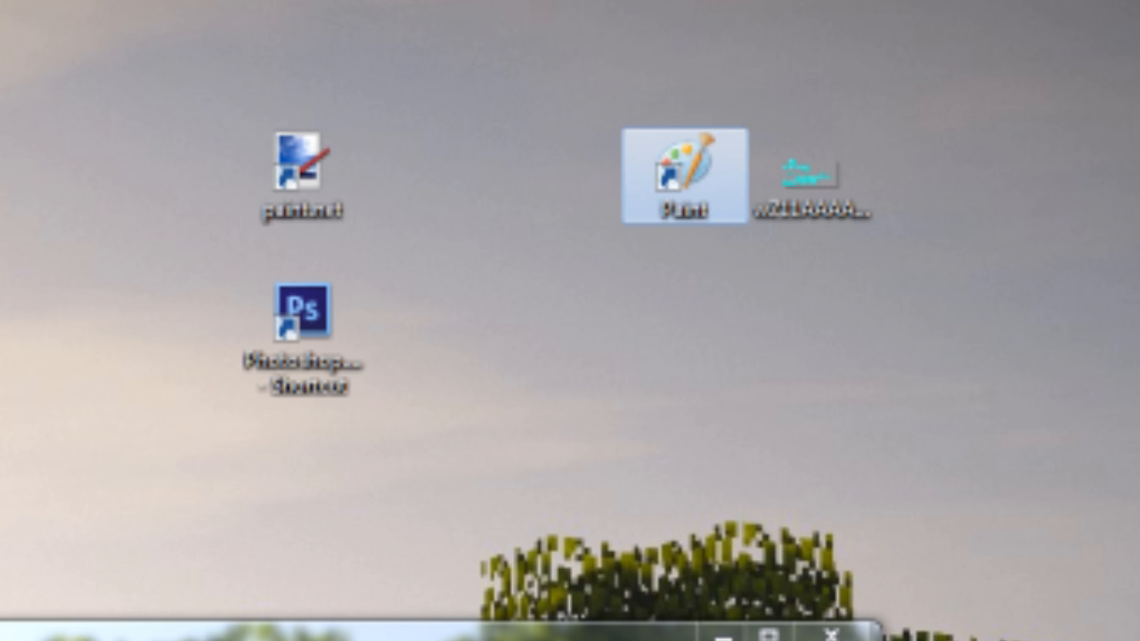
# - Switch to paint.net and open YoutubeMob.png from the Aquin folder, enlarged for pixel editing
pyautogui.click(302, 169)
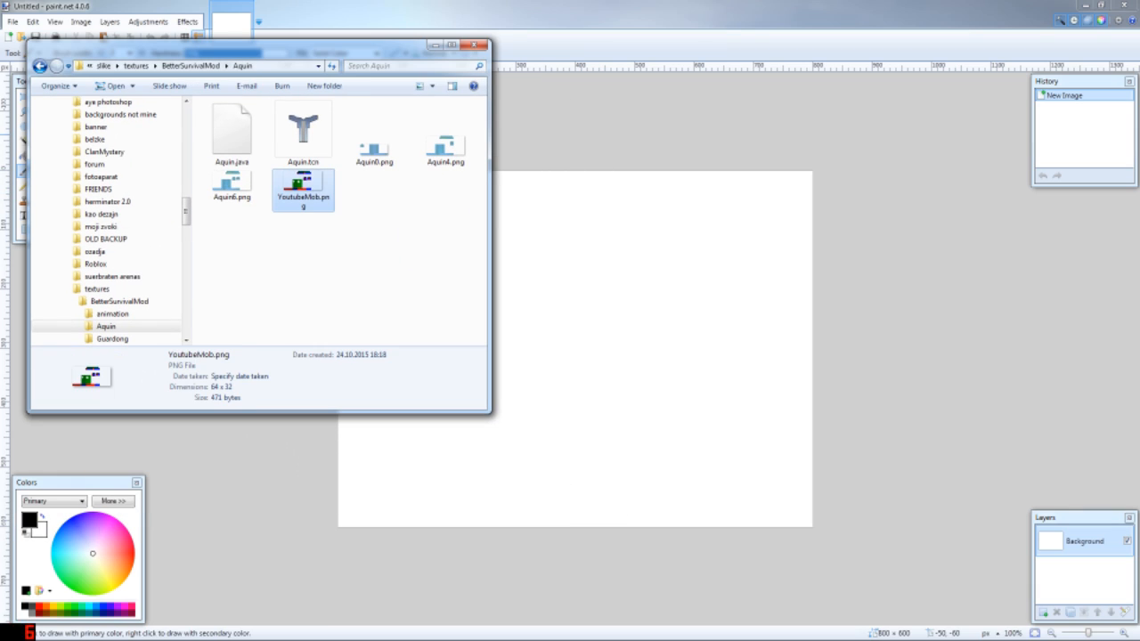
pyautogui.moveTo(303, 182); pyautogui.dragTo(568, 303)
pyautogui.click(561, 333)
pyautogui.keyDown('ctrl'); pyautogui.scroll(10, 562, 365); pyautogui.keyUp('ctrl')
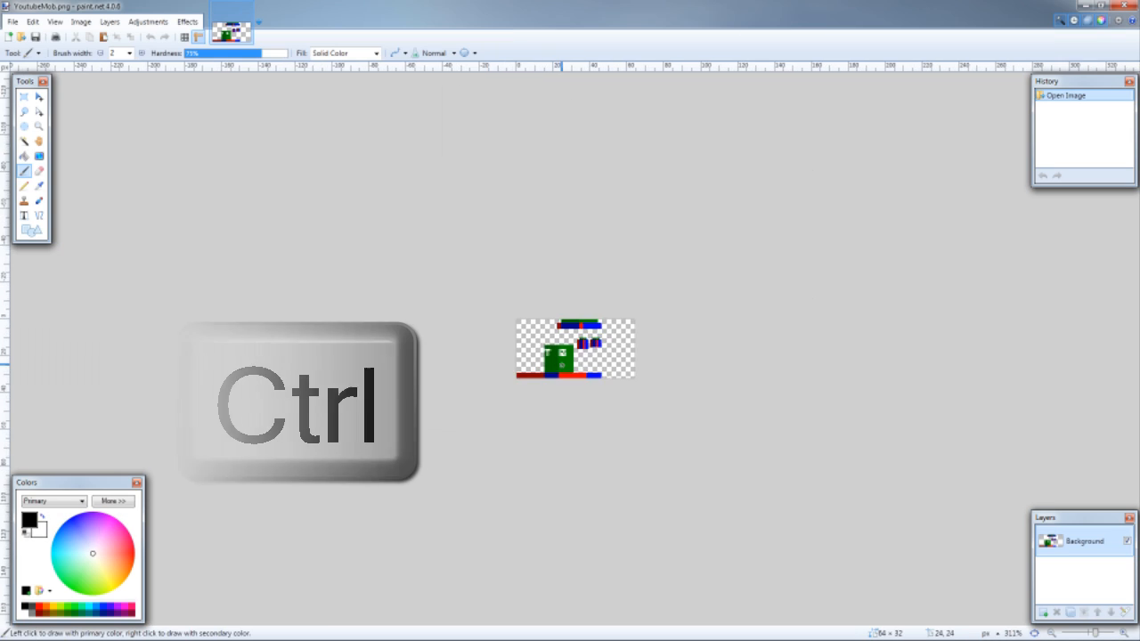
pyautogui.keyDown('ctrl'); pyautogui.scroll(10, 561, 364); pyautogui.keyUp('ctrl')
pyautogui.keyDown('ctrl'); pyautogui.scroll(-2, 561, 364); pyautogui.keyUp('ctrl')
pyautogui.keyDown('ctrl'); pyautogui.scroll(1, 560, 364); pyautogui.keyUp('ctrl')
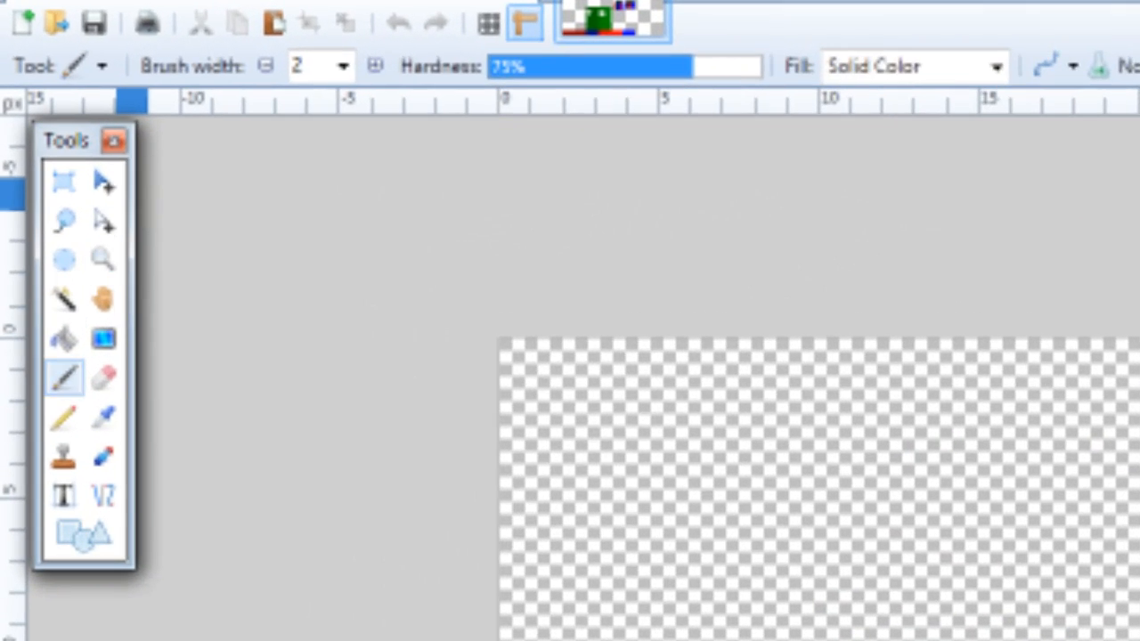
# - Select the Pencil tool and pick a green drawing colour for painting the mob texture
pyautogui.click(26, 193)
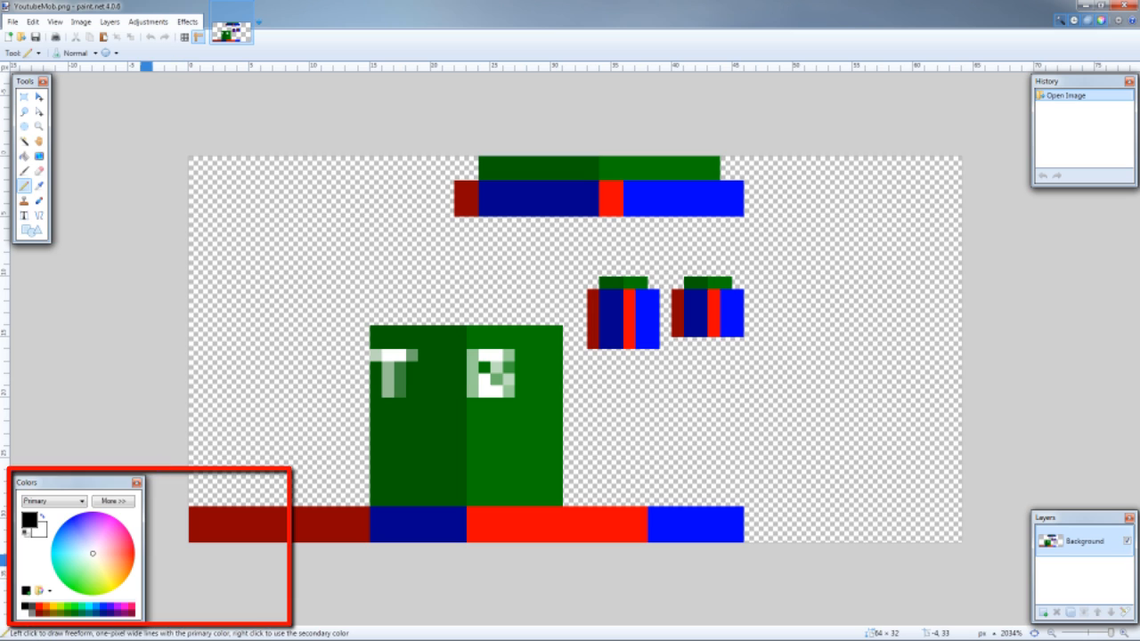
pyautogui.click(80, 582)
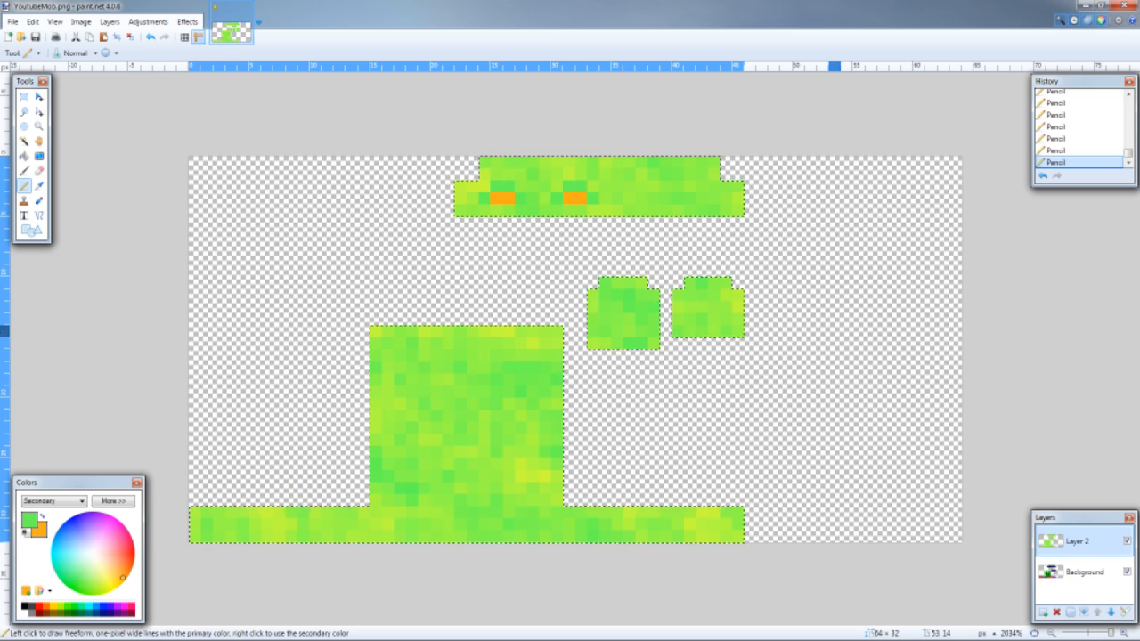
# - Clear the selection and save the painted green texture as the PNG file YoutubeMob2.png
pyautogui.click(24, 97)
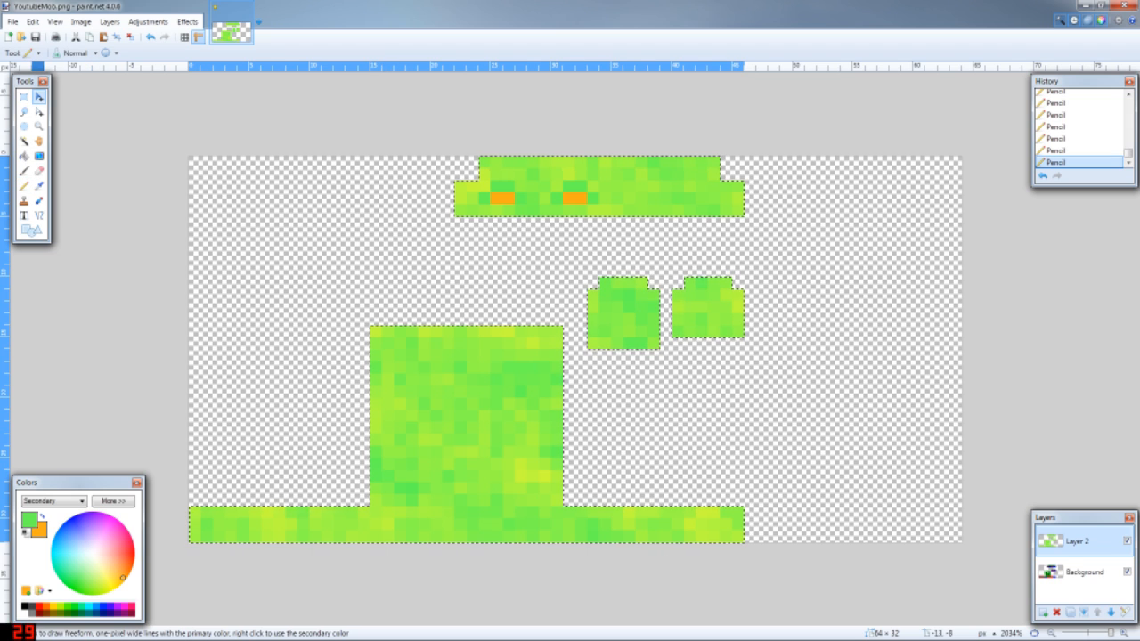
pyautogui.hotkey('ctrl', 'd')
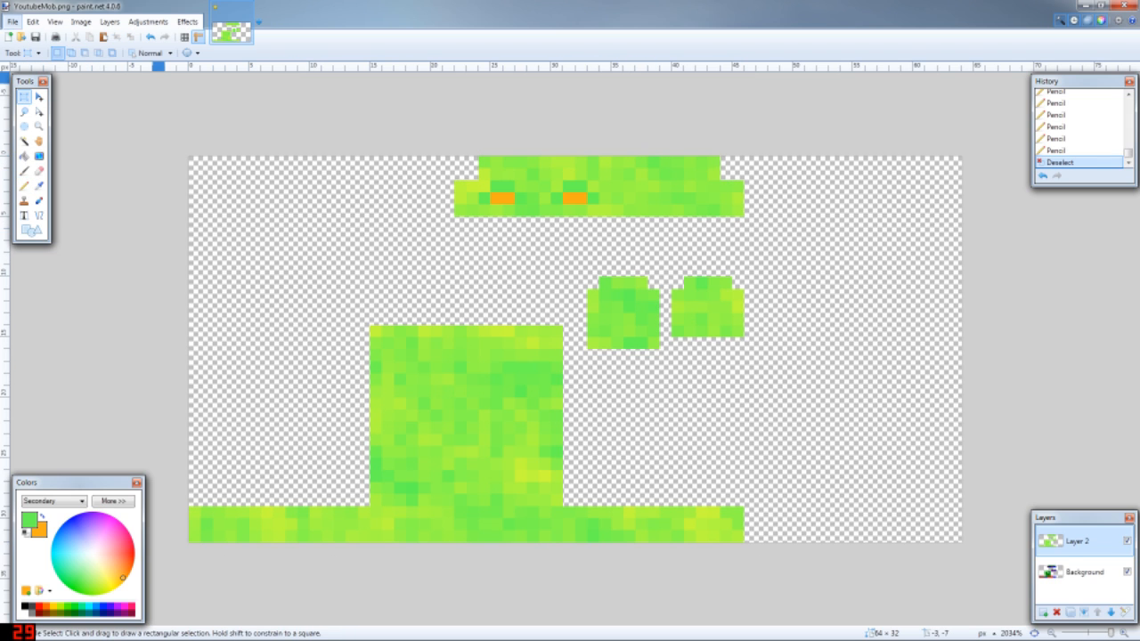
pyautogui.click(12, 22)
pyautogui.click(13, 22)
pyautogui.click(13, 21)
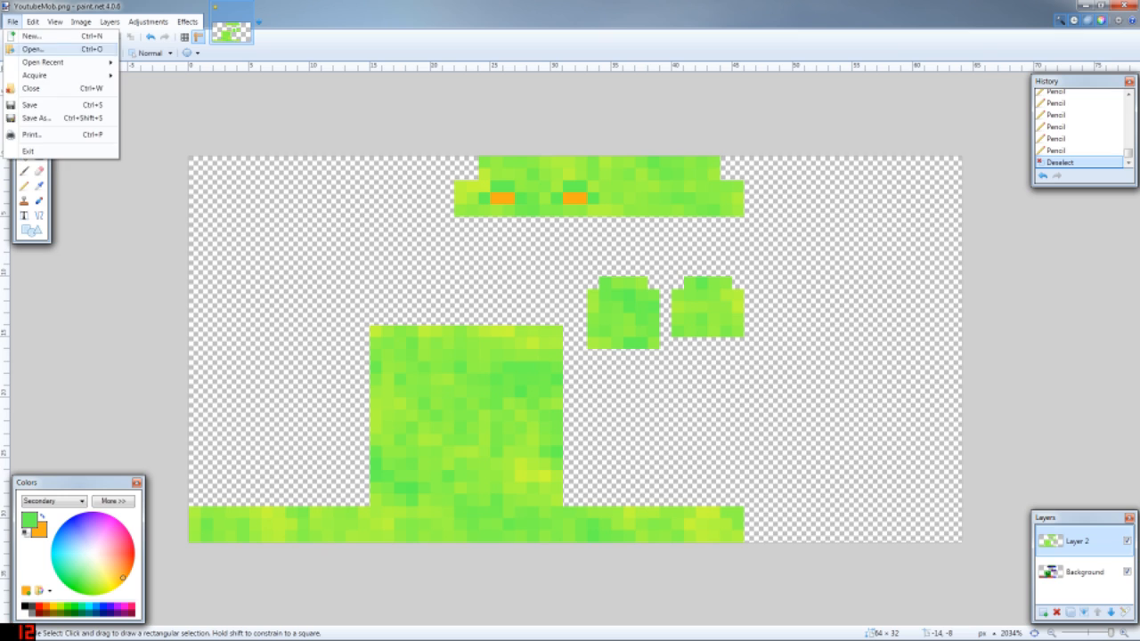
pyautogui.click(35, 118)
pyautogui.click(125, 274)
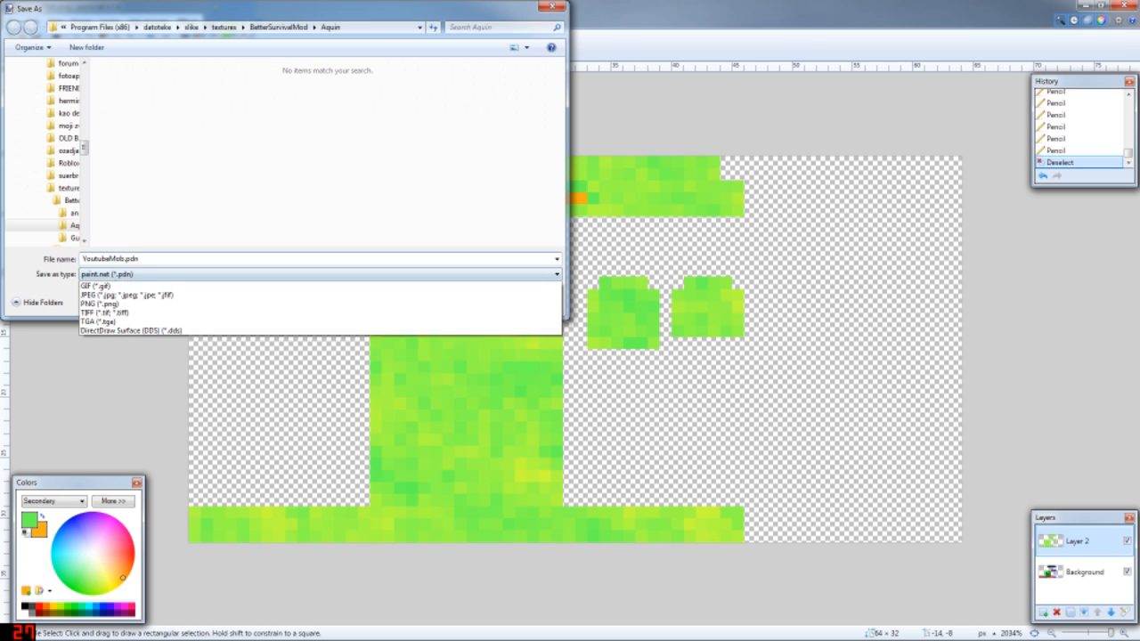
pyautogui.click(98, 322)
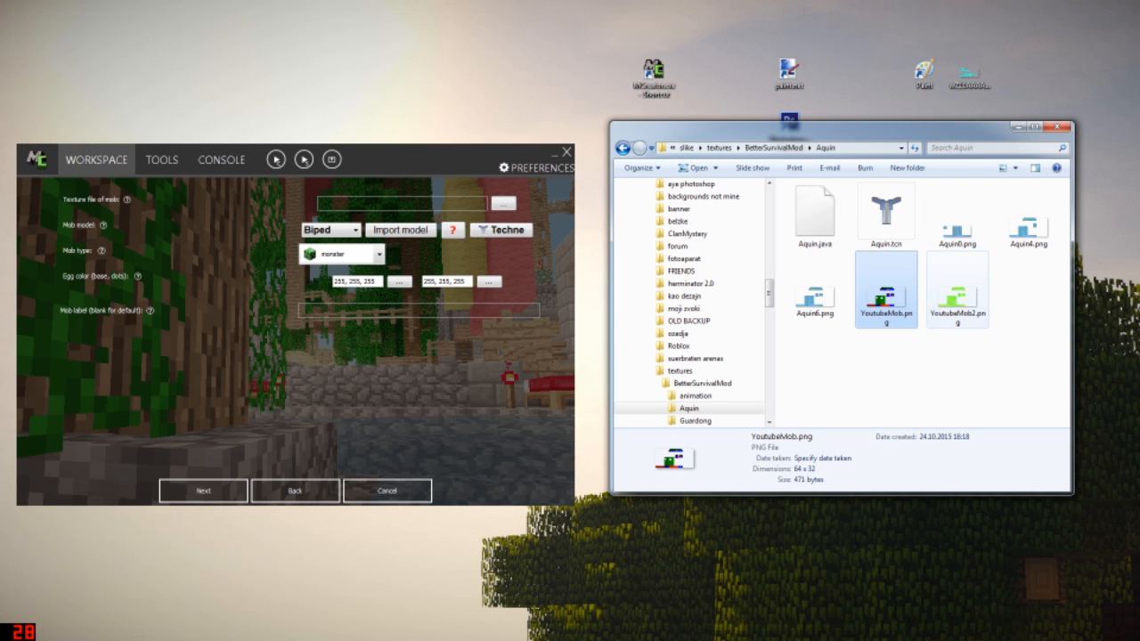
# - Copy the green texture YoutubeMob2.png from the Aquin folder to the desktop
pyautogui.click(815, 294)
pyautogui.click(958, 294)
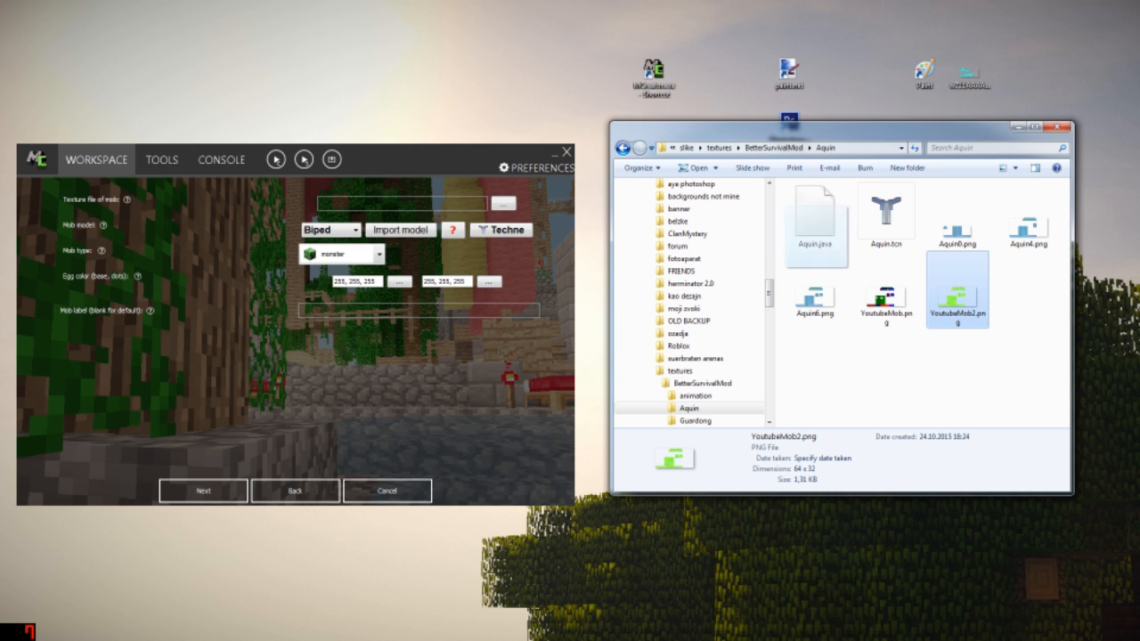
pyautogui.moveTo(957, 294); pyautogui.dragTo(524, 69)
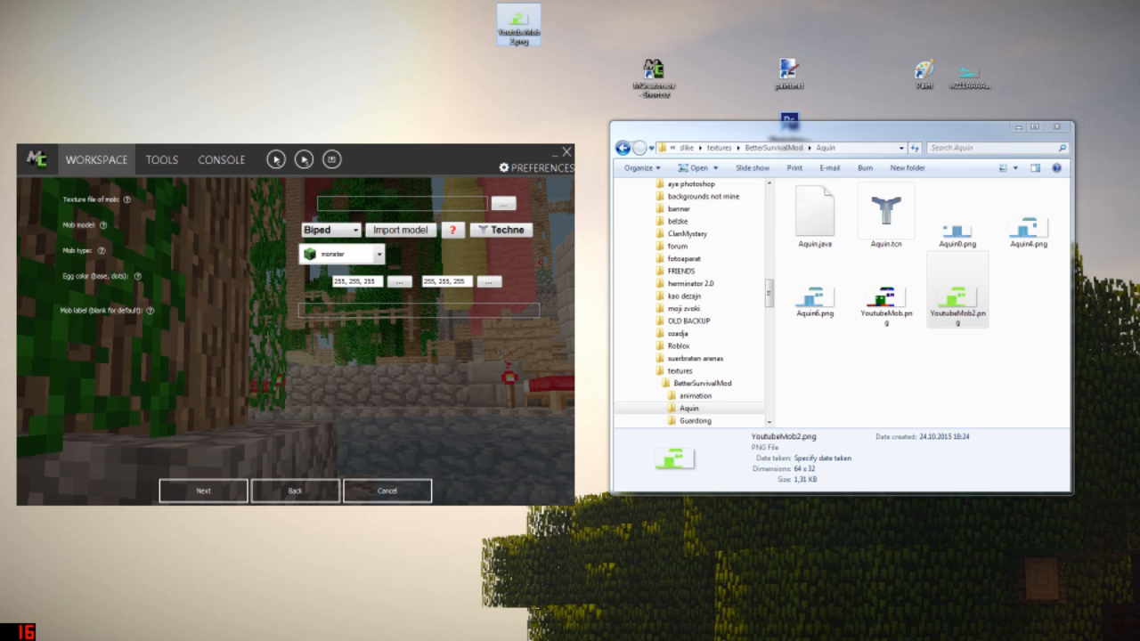
# - Load the green texture YoutubeMob2.png onto the mob model in Techne and view the model from another angle
pyautogui.click(504, 204)
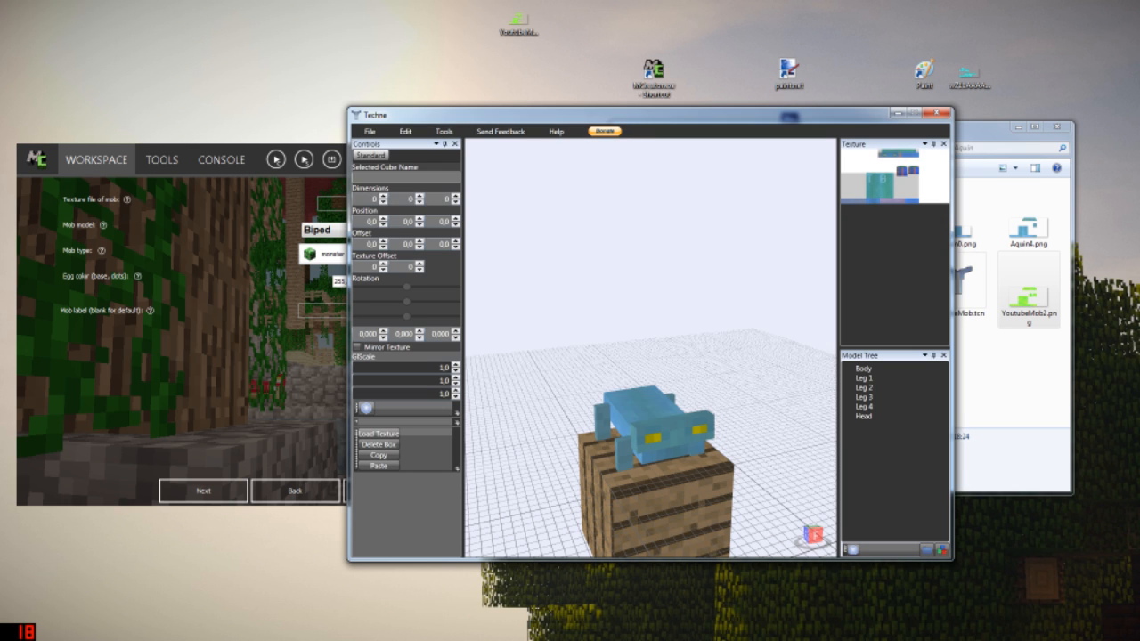
pyautogui.click(519, 22)
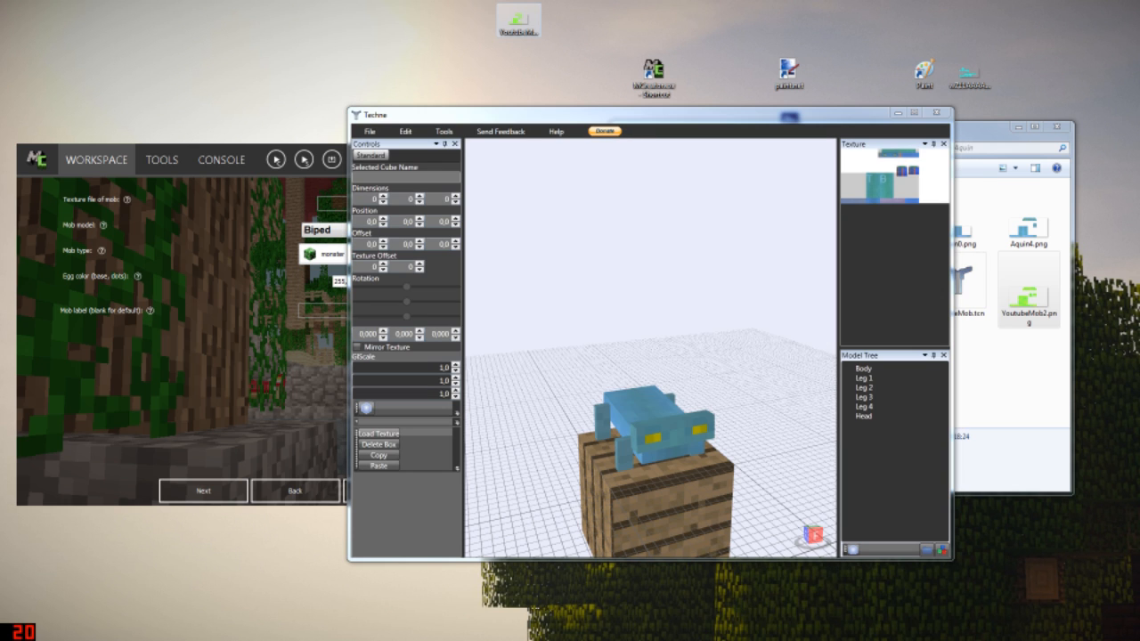
pyautogui.moveTo(651, 116); pyautogui.dragTo(541, 337)
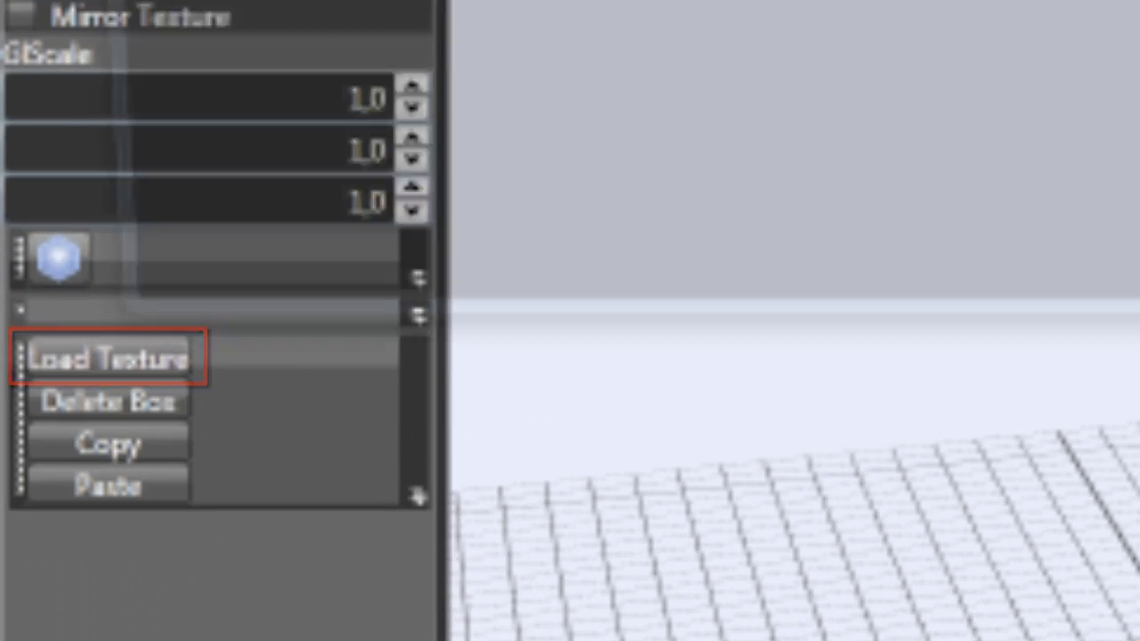
pyautogui.click(107, 358)
pyautogui.click(356, 72)
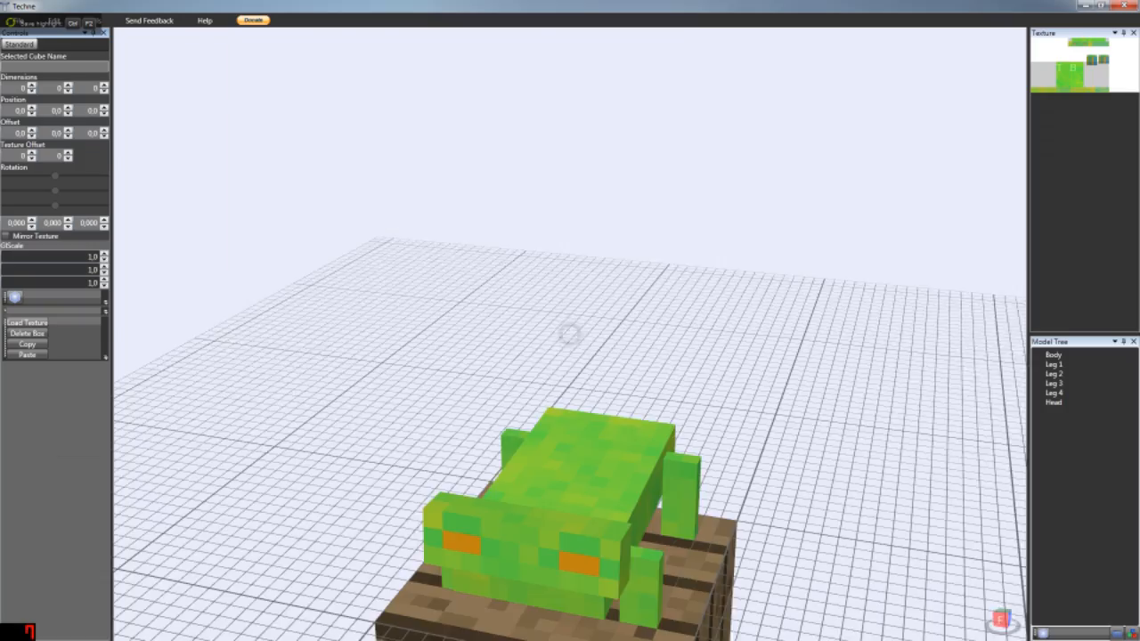
pyautogui.moveTo(570, 335); pyautogui.dragTo(623, 338, button='right')
# - Export the model as a Java file named YoutubeMob.java in the Aquin folder and return to MCreator
pyautogui.click(18, 21)
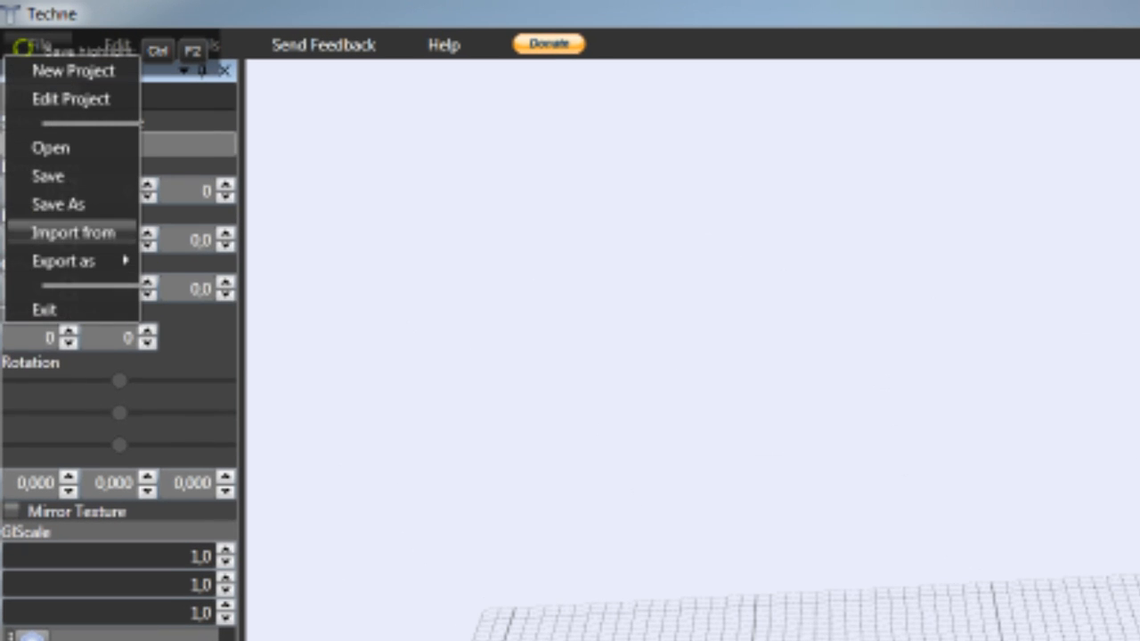
pyautogui.moveTo(64, 261)
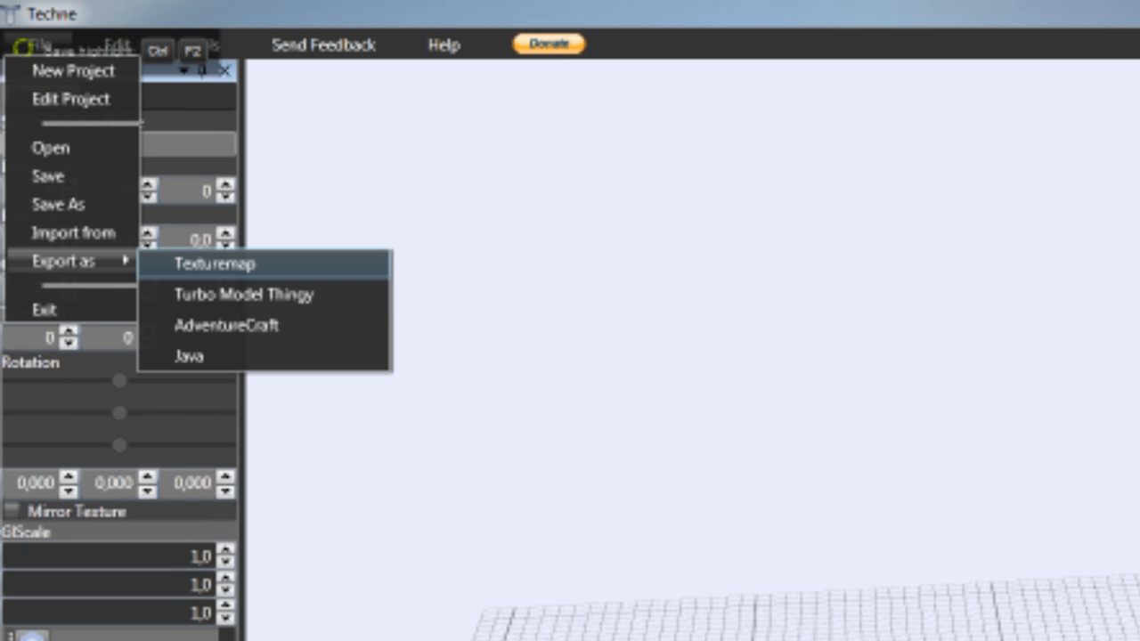
pyautogui.click(188, 356)
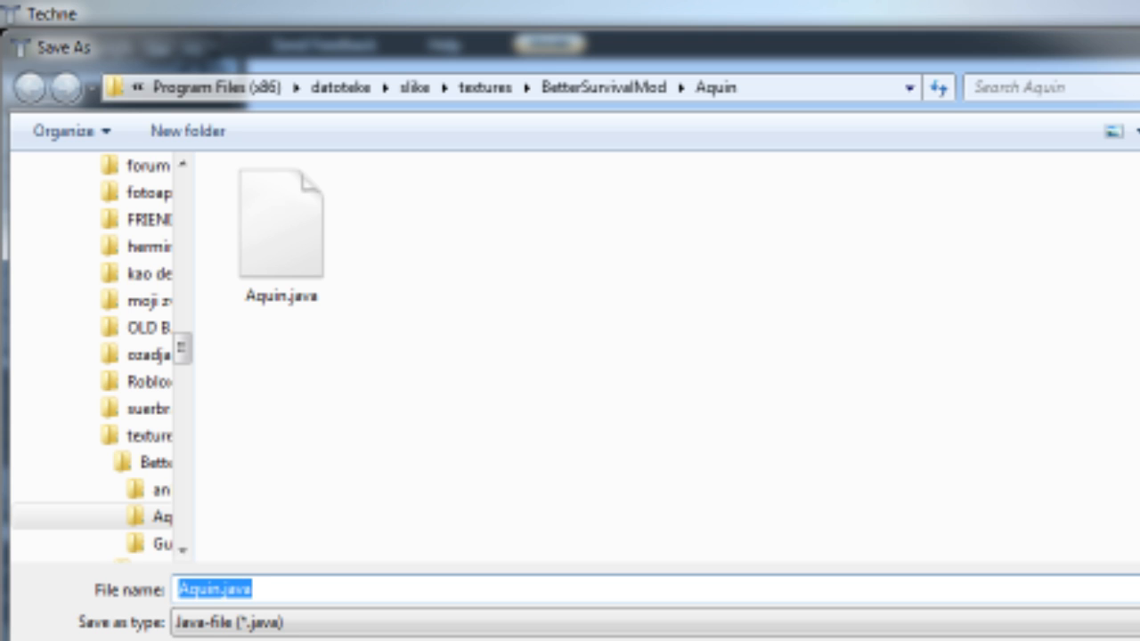
pyautogui.click(224, 589)
pyautogui.doubleClick(213, 589)
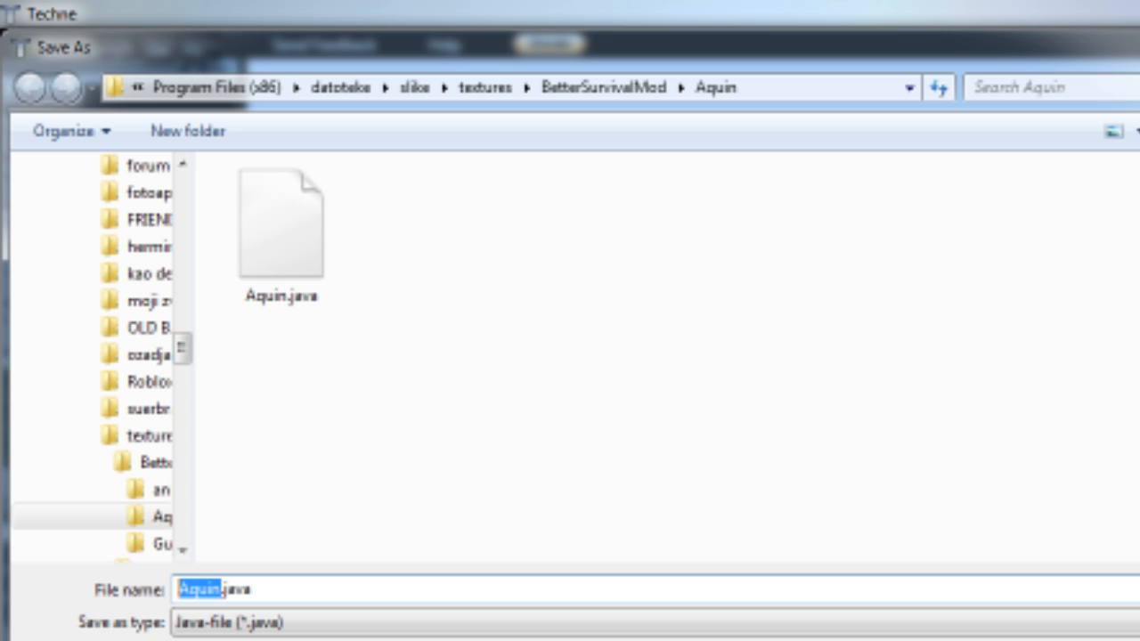
pyautogui.write('YoutubeMob')
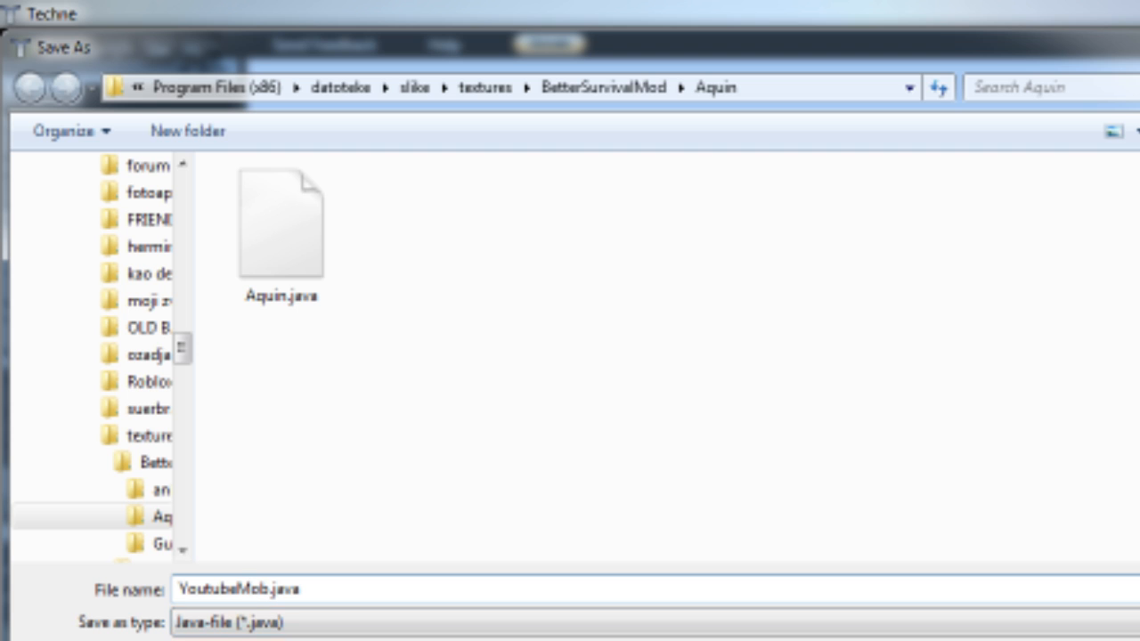
pyautogui.press('Return')
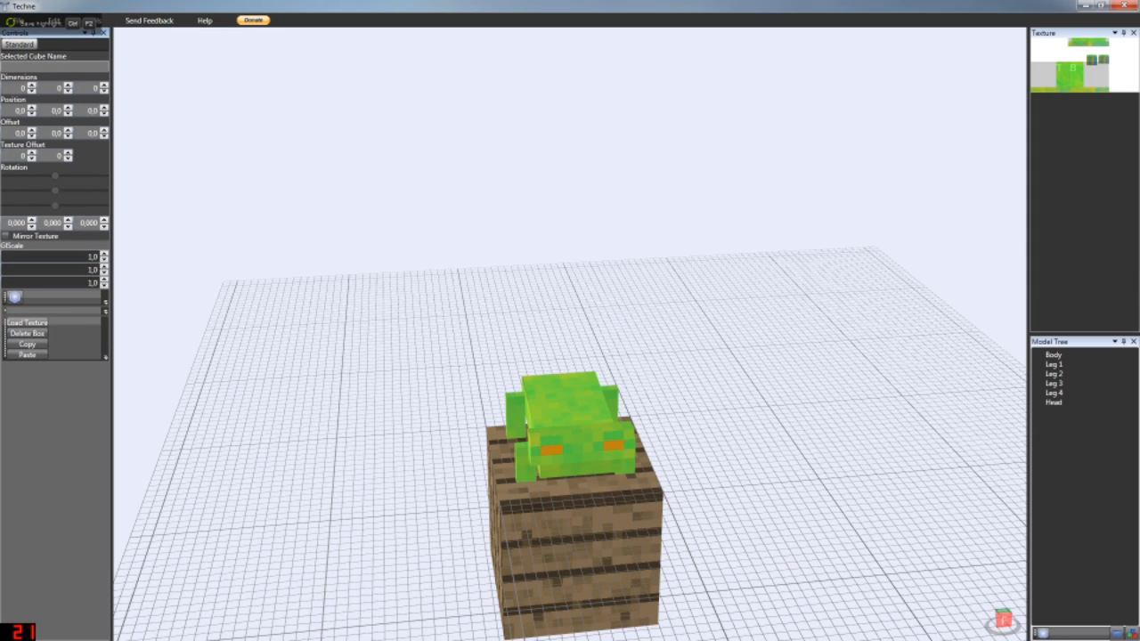
pyautogui.click(1085, 6)
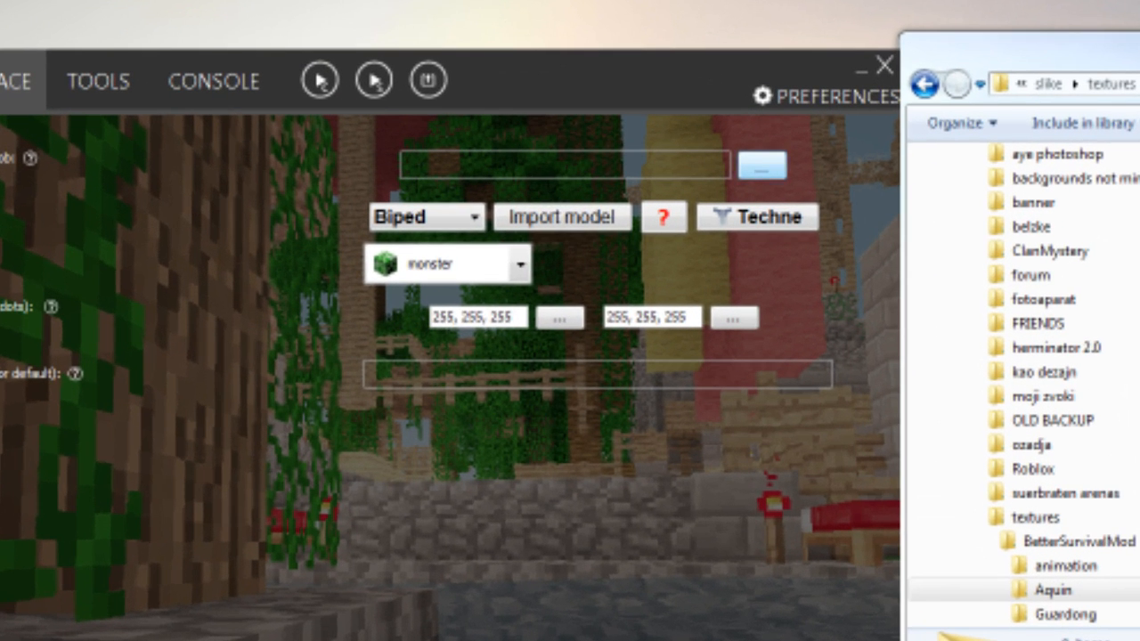
# - Import YoutubeMob2.png from a local file as the mob's texture
pyautogui.click(761, 164)
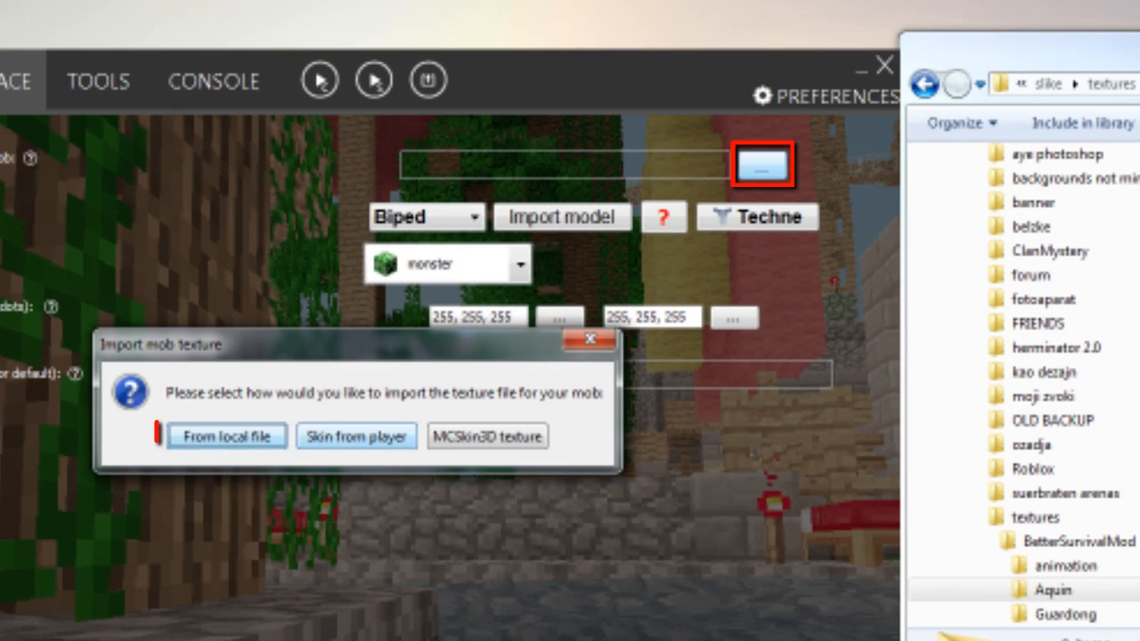
pyautogui.click(227, 437)
pyautogui.click(222, 321)
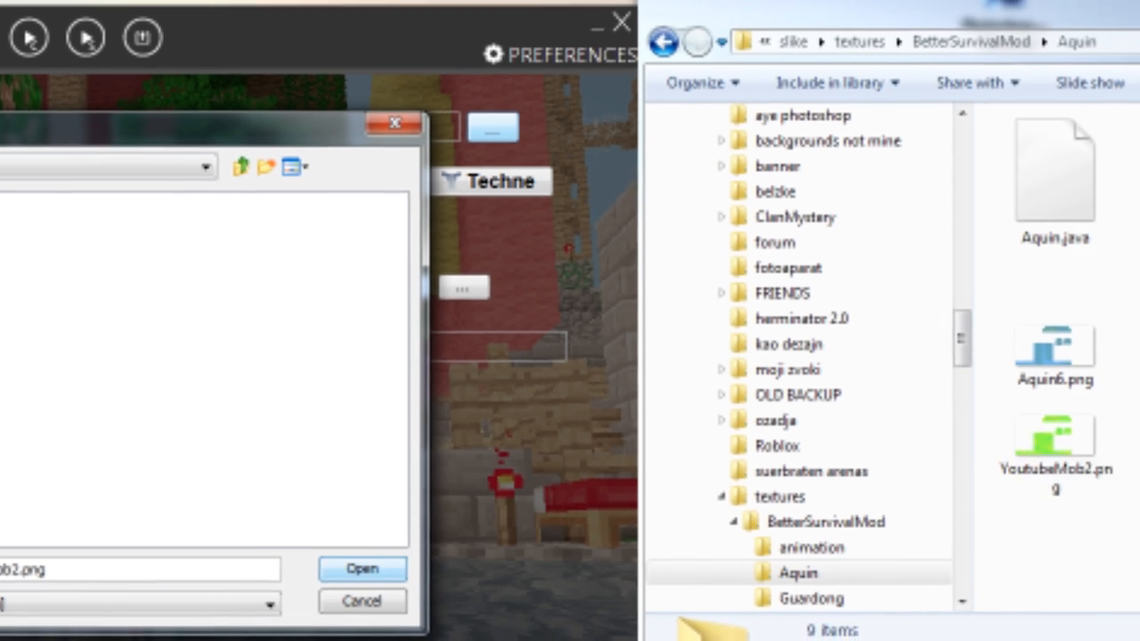
pyautogui.click(1002, 294)
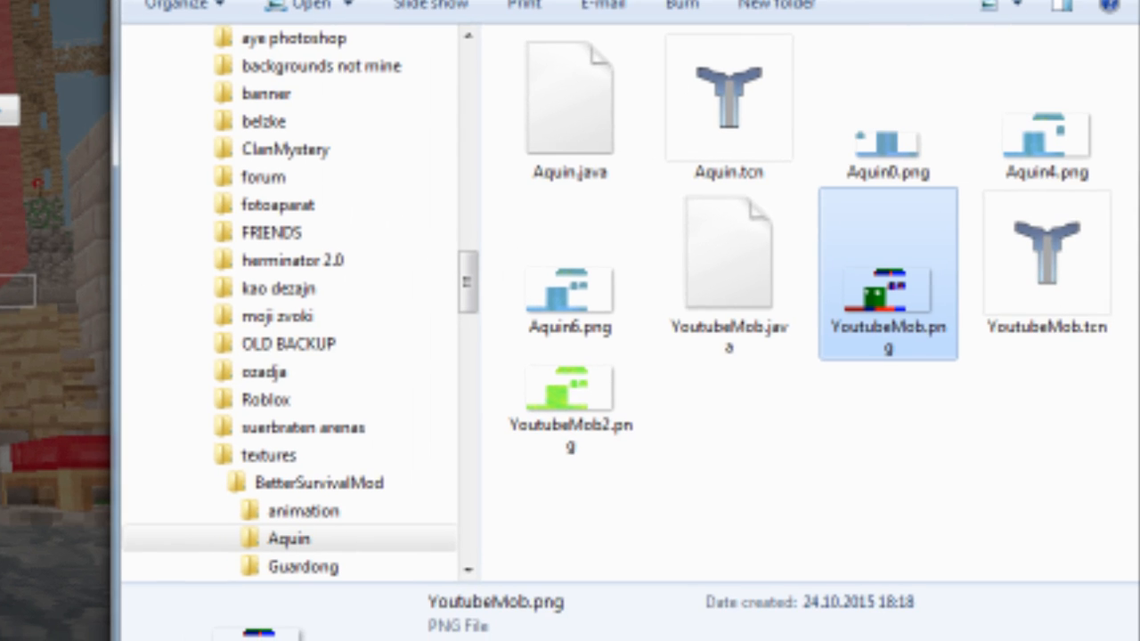
pyautogui.click(570, 409)
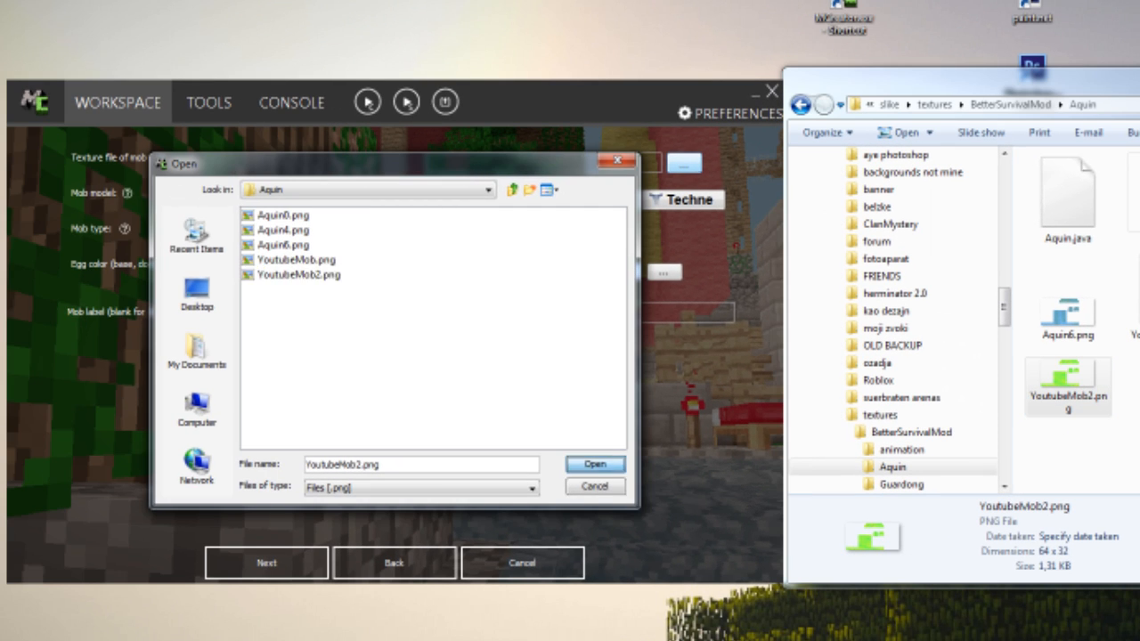
pyautogui.click(593, 464)
# - Import YoutubeMob.java from the Aquin folder as the mob's model
pyautogui.click(541, 200)
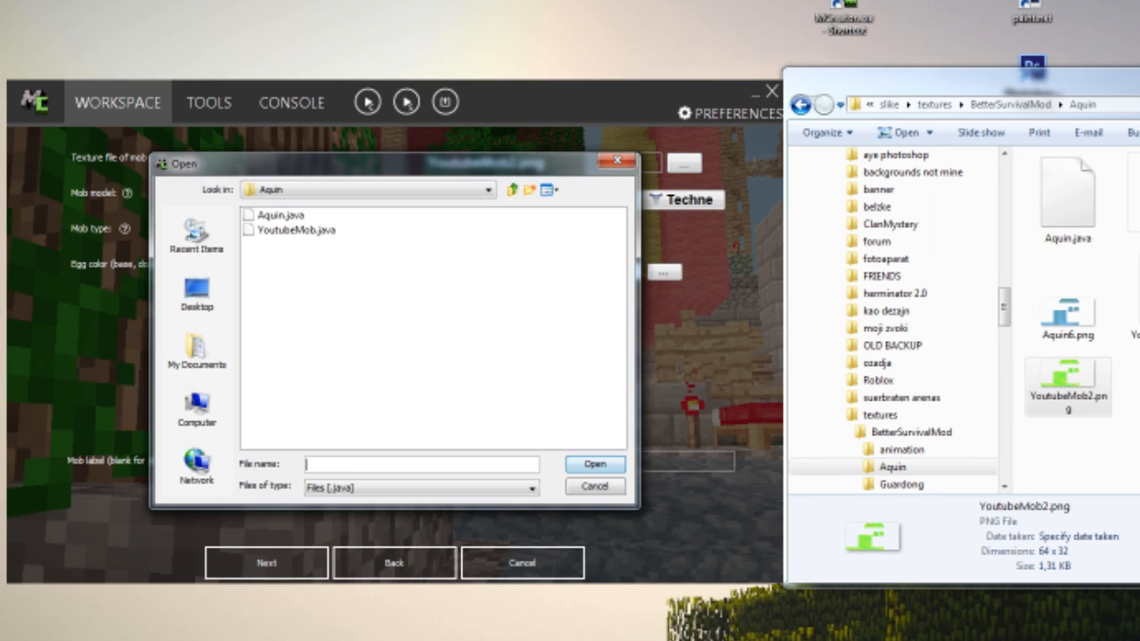
pyautogui.click(297, 230)
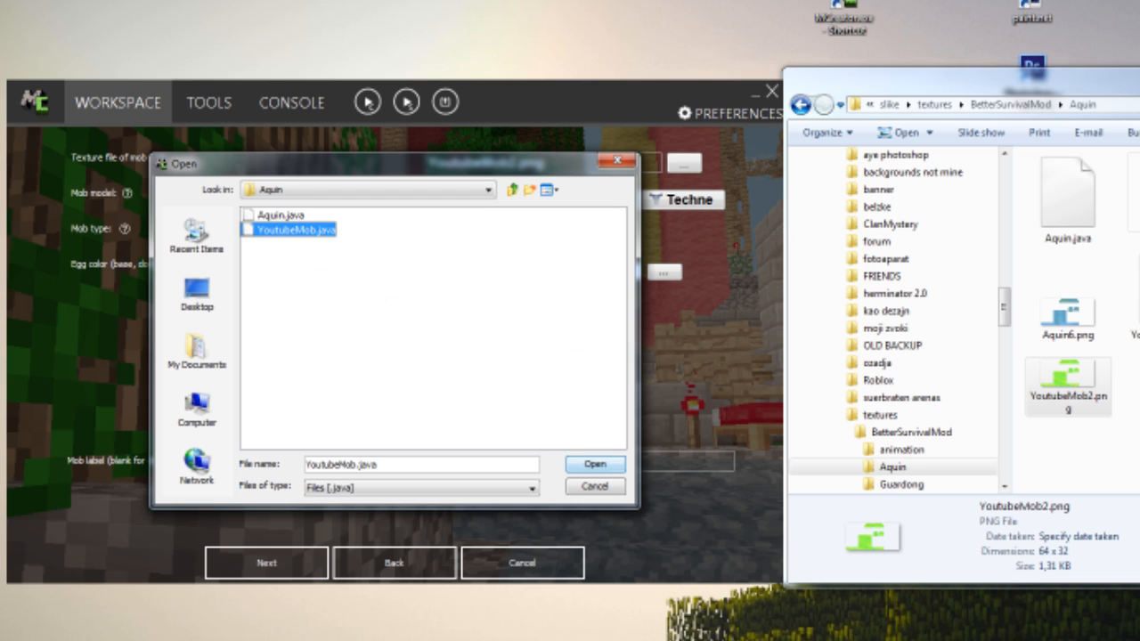
pyautogui.click(595, 464)
# - Assign Head as the head animation part in the model animation wizard, and orbit the model in Techne to check its legs
pyautogui.click(494, 277)
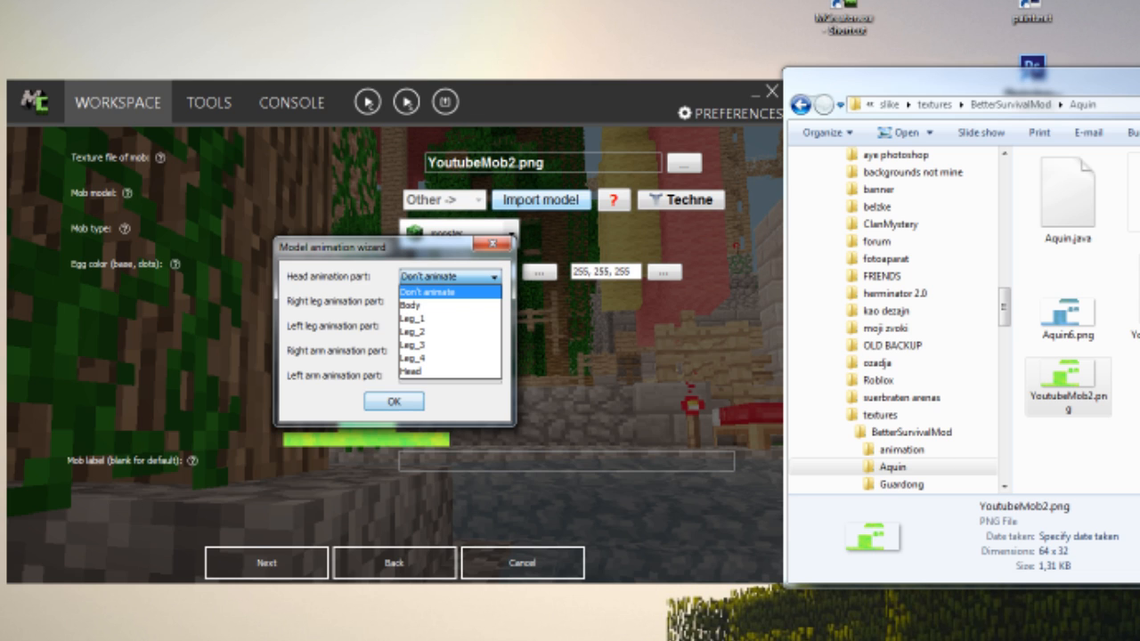
pyautogui.moveTo(427, 248); pyautogui.dragTo(302, 274)
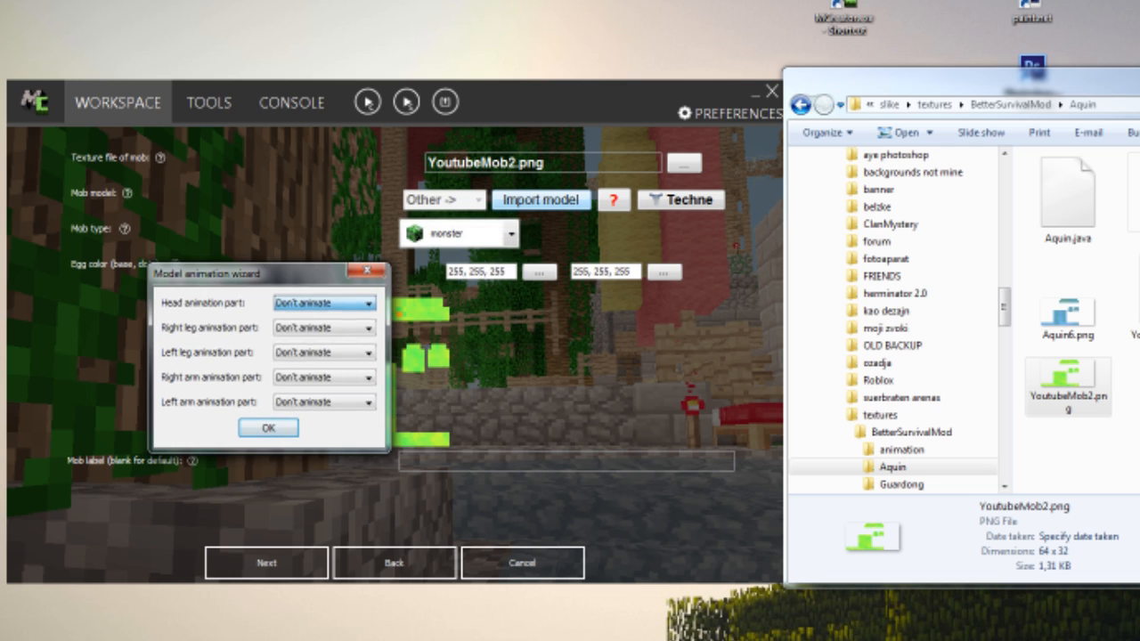
pyautogui.click(324, 303)
pyautogui.click(285, 398)
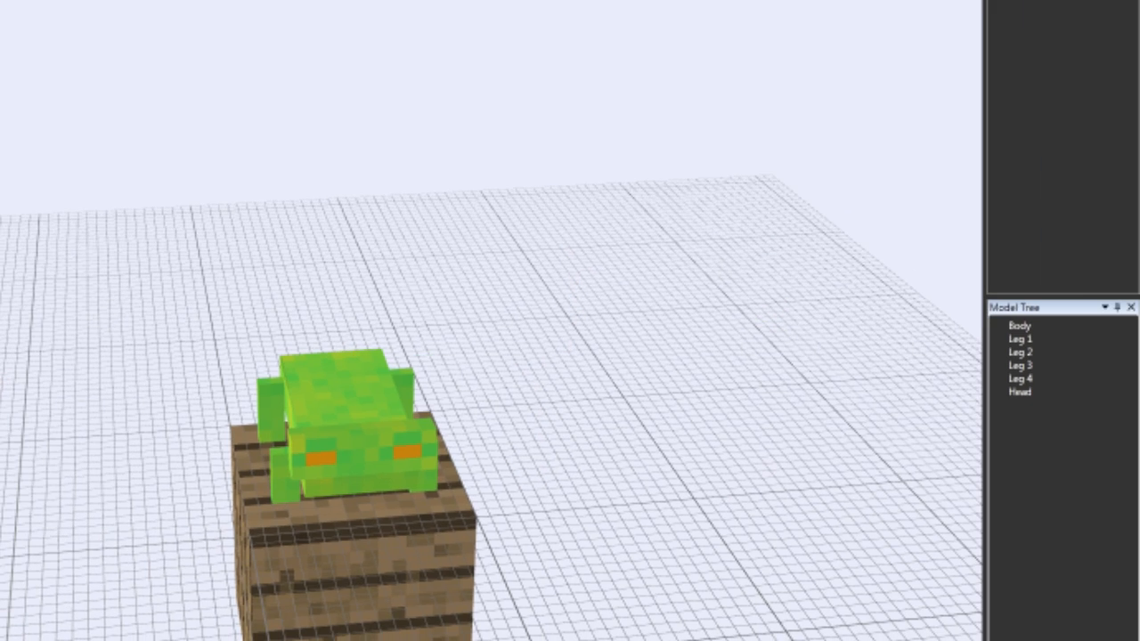
pyautogui.moveTo(345, 296); pyautogui.dragTo(152, 297, button='right')
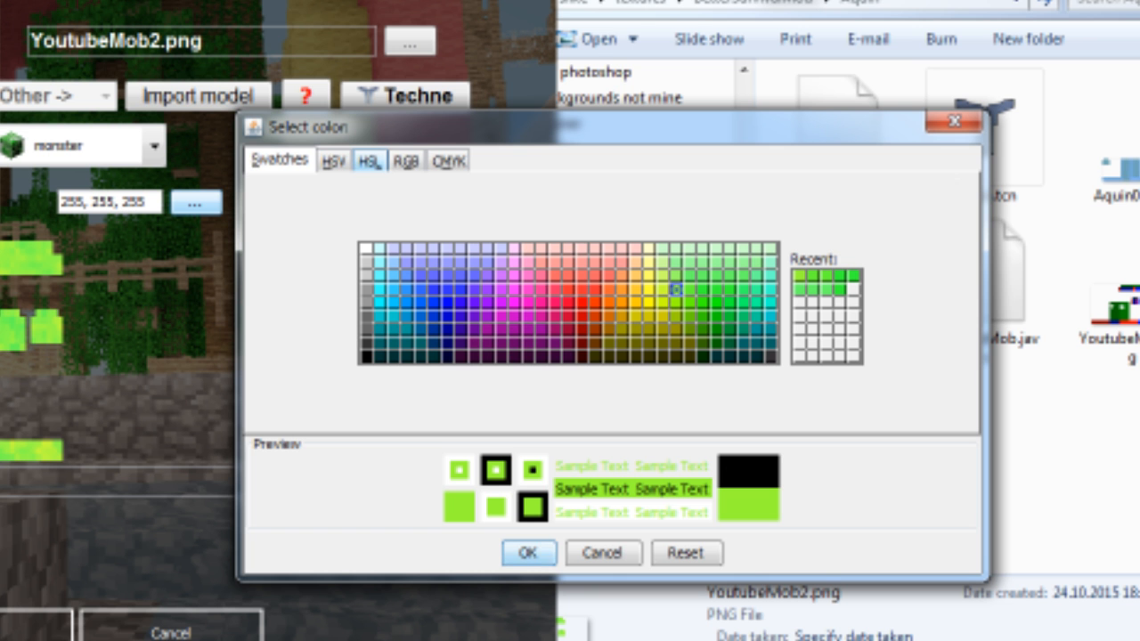
# - Browse the colour modes and accept light green 99FF33 as the mob egg's base colour
pyautogui.click(405, 160)
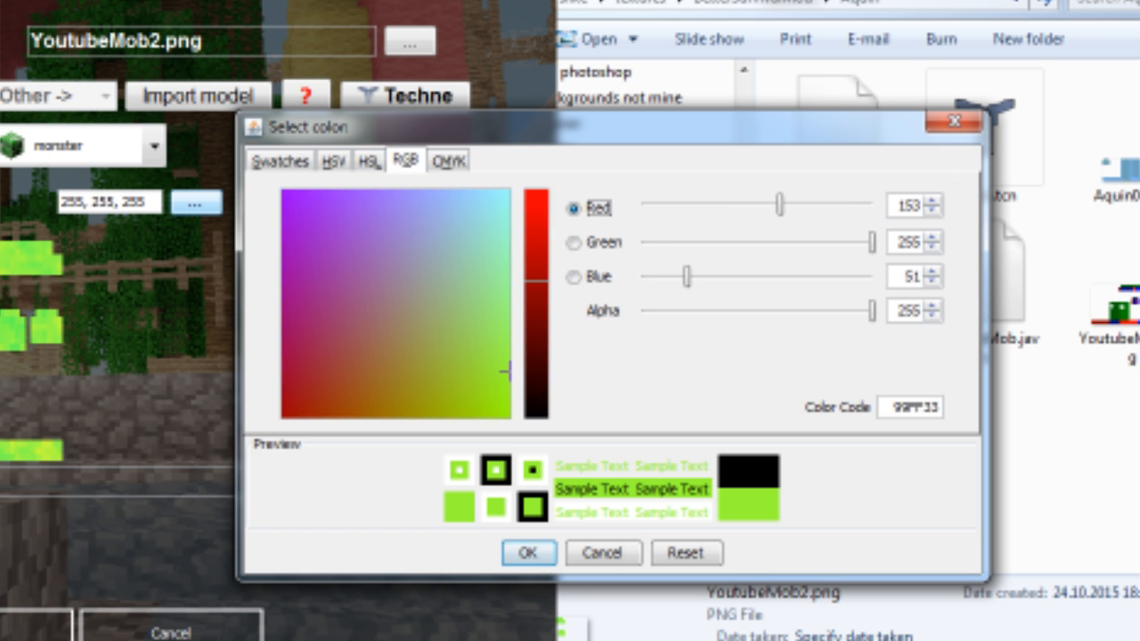
pyautogui.click(369, 162)
pyautogui.click(333, 161)
pyautogui.click(369, 161)
pyautogui.click(280, 161)
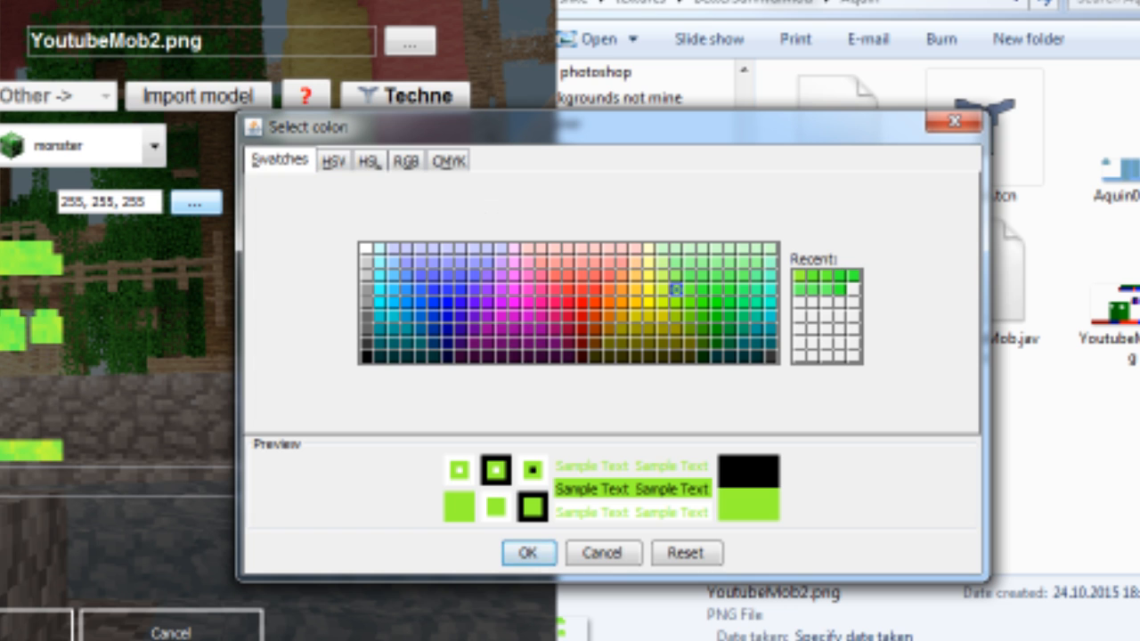
pyautogui.click(527, 552)
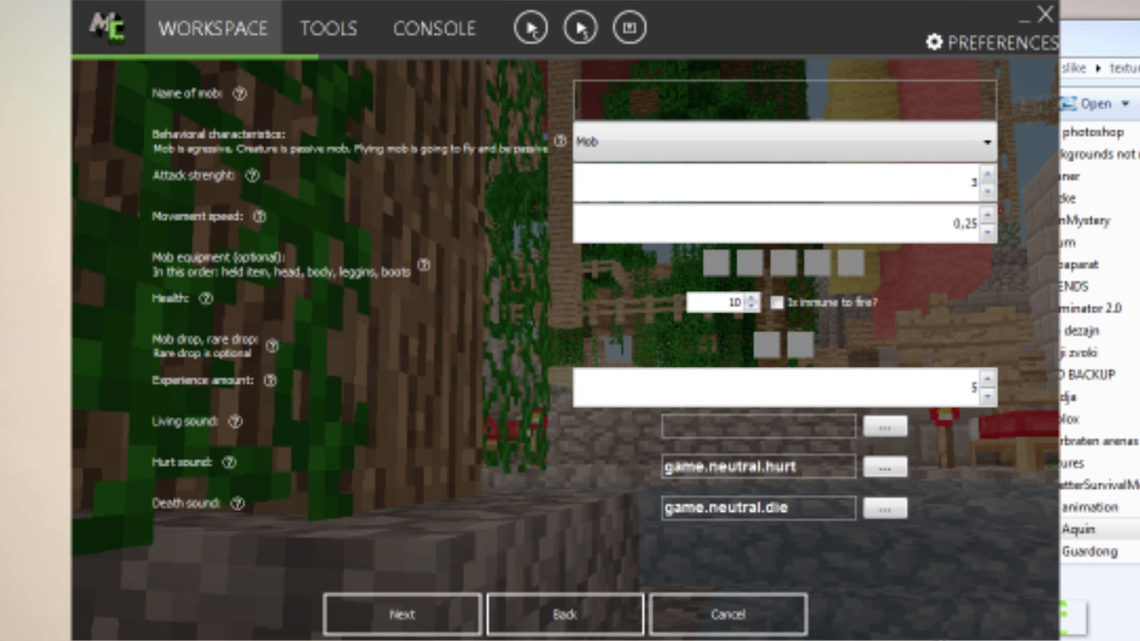
# - Name the mob Youtube Mob
pyautogui.write('Youtube')
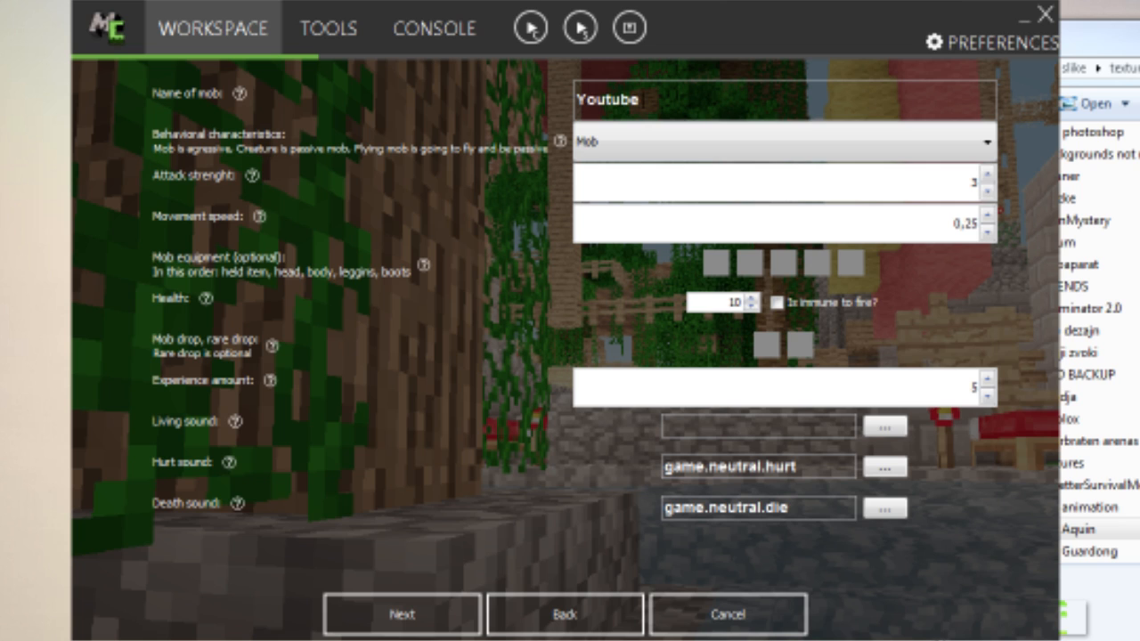
pyautogui.write(' Mob')
pyautogui.moveTo(680, 99); pyautogui.dragTo(657, 99)
pyautogui.click(681, 99)
pyautogui.hotkey('ctrl', 'a')
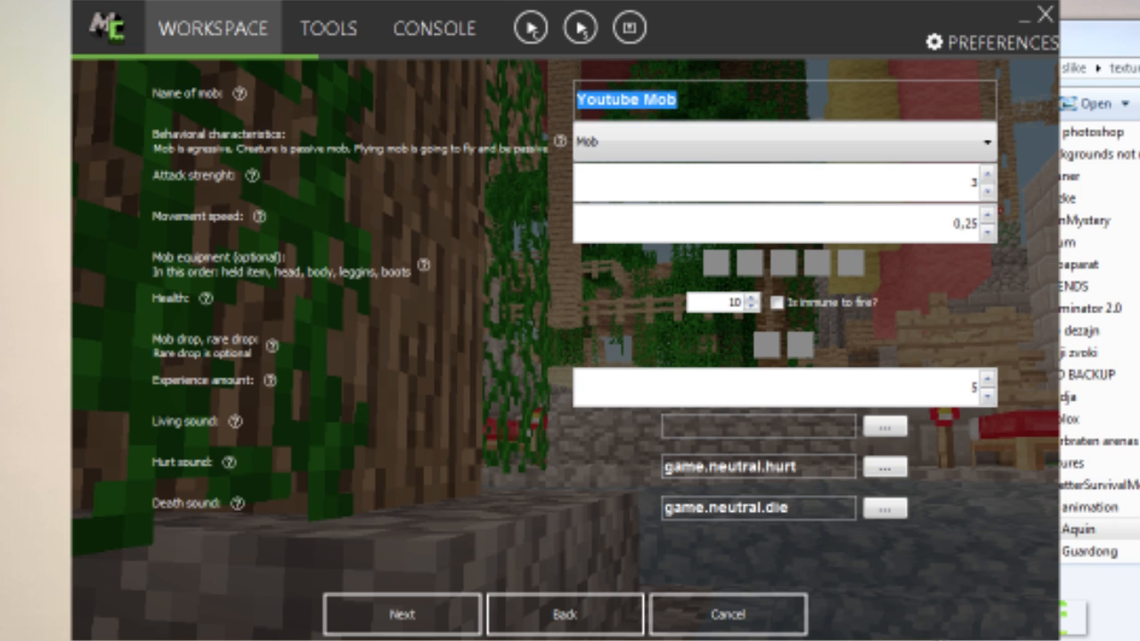
# - Keep the behavioral characteristics set to Mob and set the attack strength to 4
pyautogui.click(784, 142)
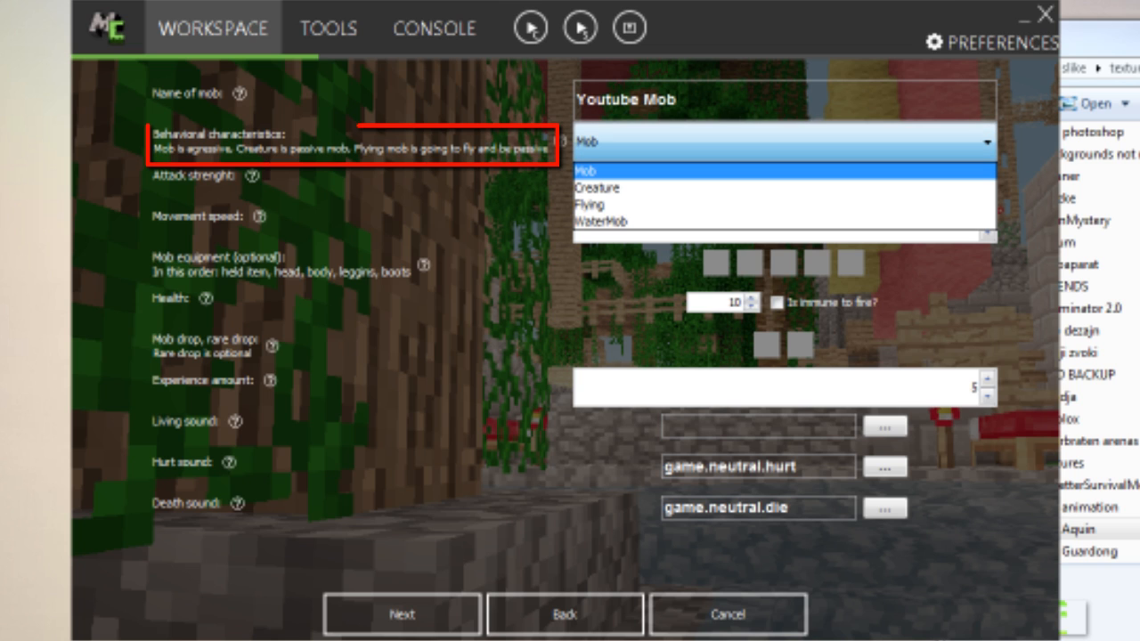
pyautogui.click(785, 143)
pyautogui.click(785, 142)
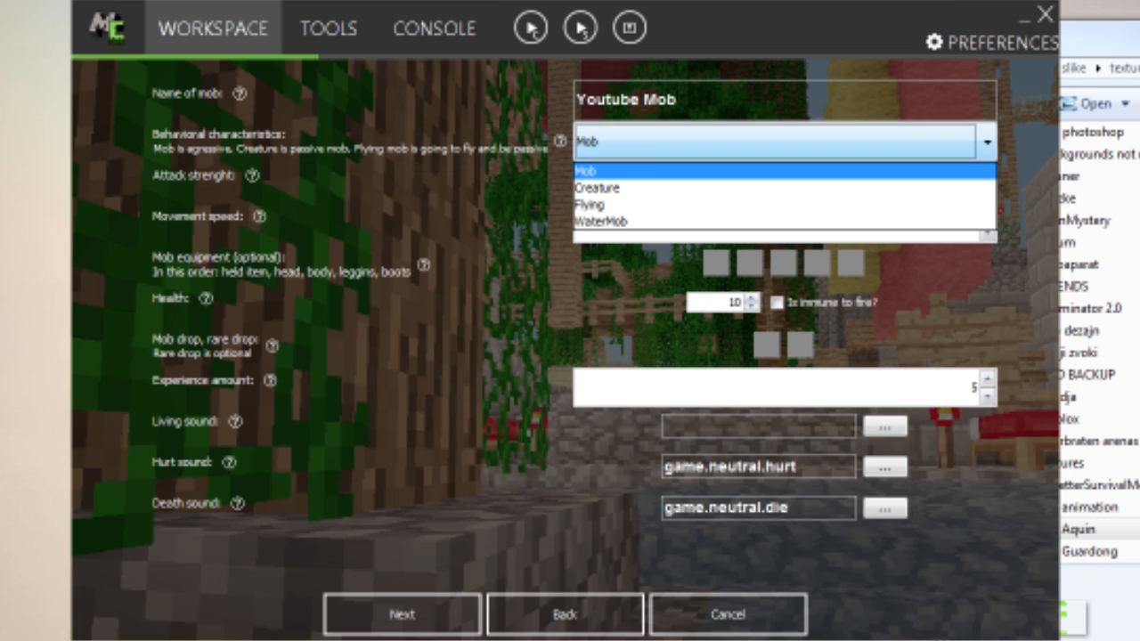
pyautogui.click(784, 142)
pyautogui.click(975, 182)
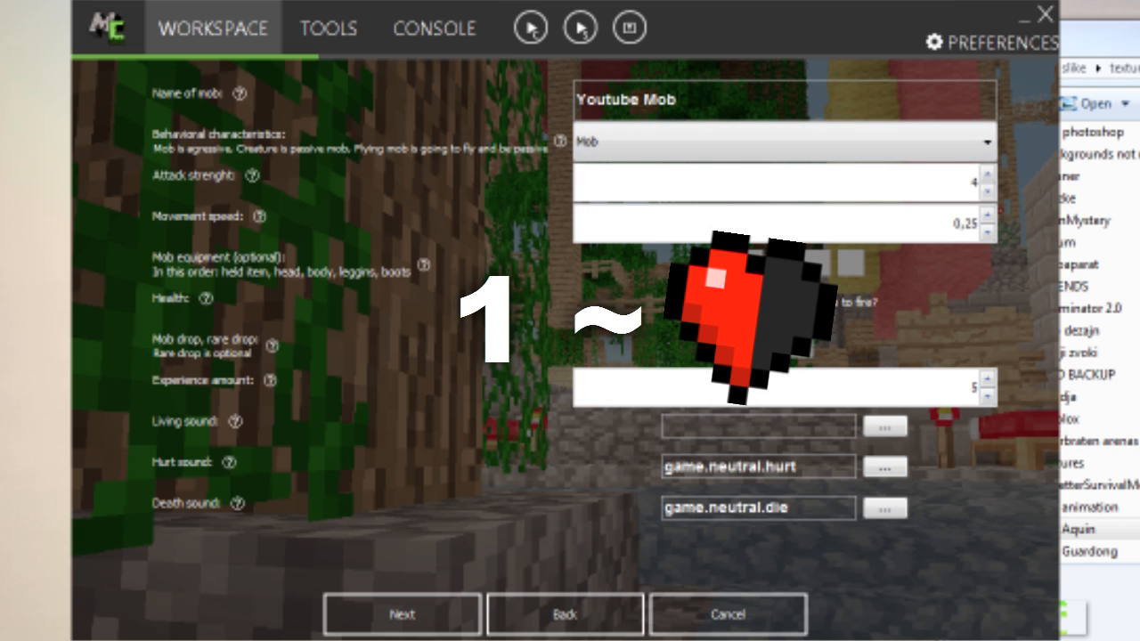
# - Keep the movement speed at 0,25 and set the mob's health to 20
pyautogui.press('Tab')
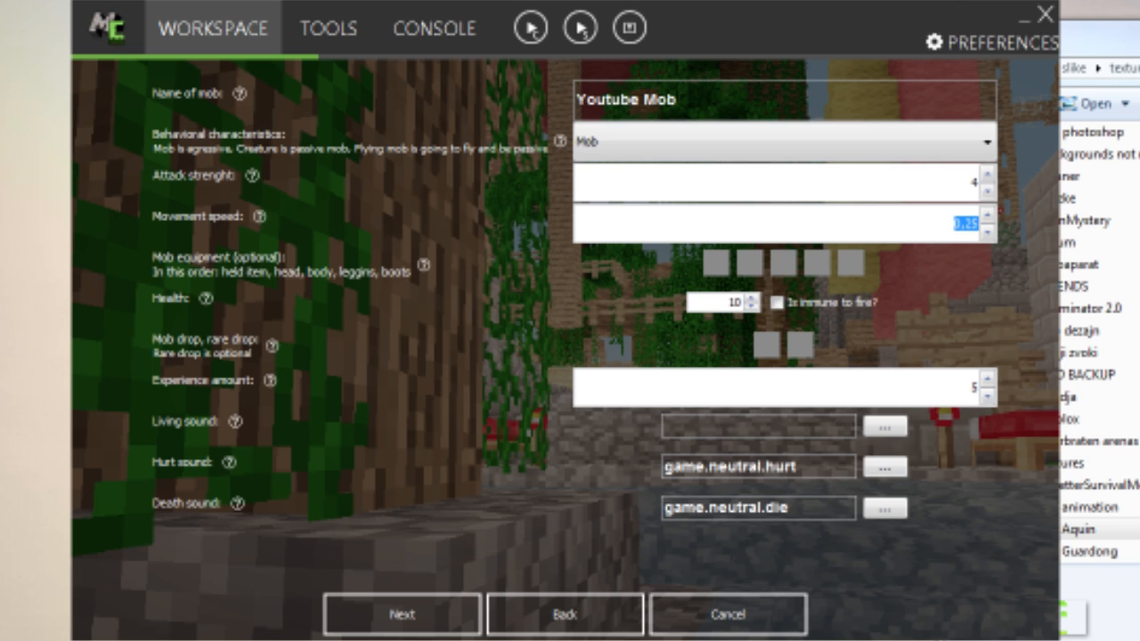
pyautogui.click(977, 223)
pyautogui.doubleClick(968, 224)
pyautogui.click(954, 223)
pyautogui.click(750, 299)
# - Choose the bone as the regular mob drop and set the experience amount to 10
pyautogui.click(767, 344)
pyautogui.moveTo(846, 547); pyautogui.dragTo(1040, 546)
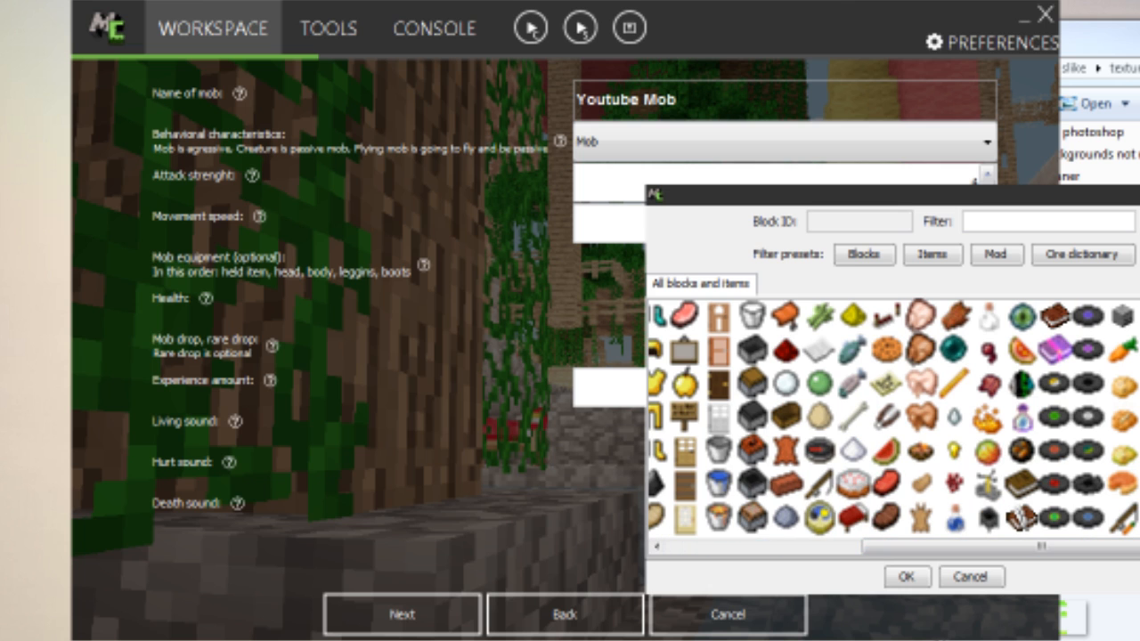
pyautogui.doubleClick(863, 420)
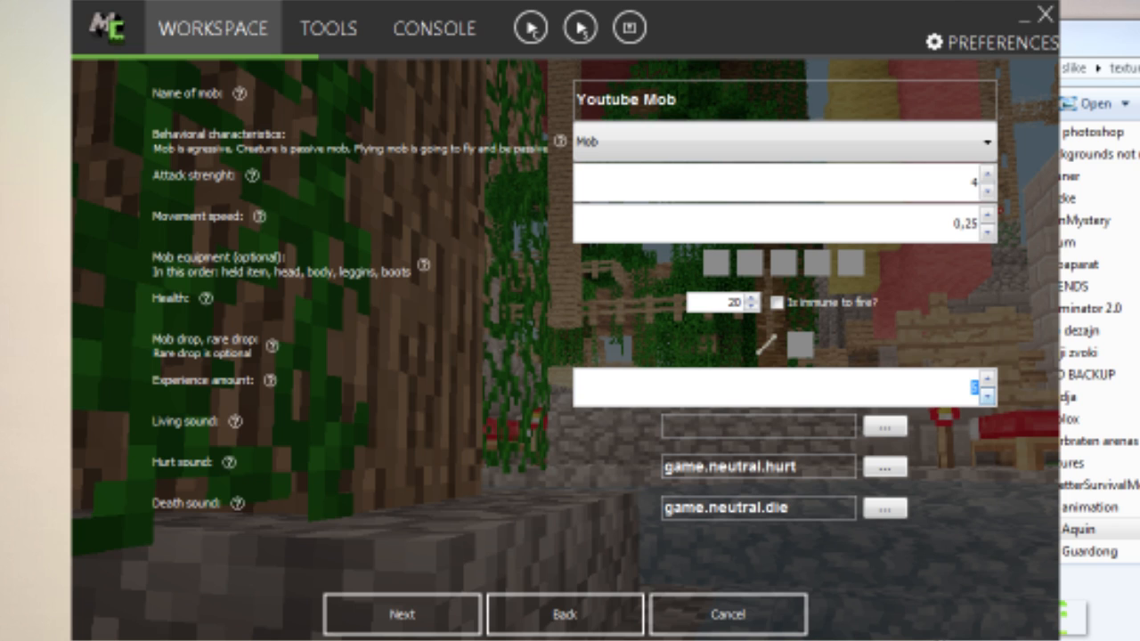
pyautogui.write('10')
pyautogui.press('Tab')
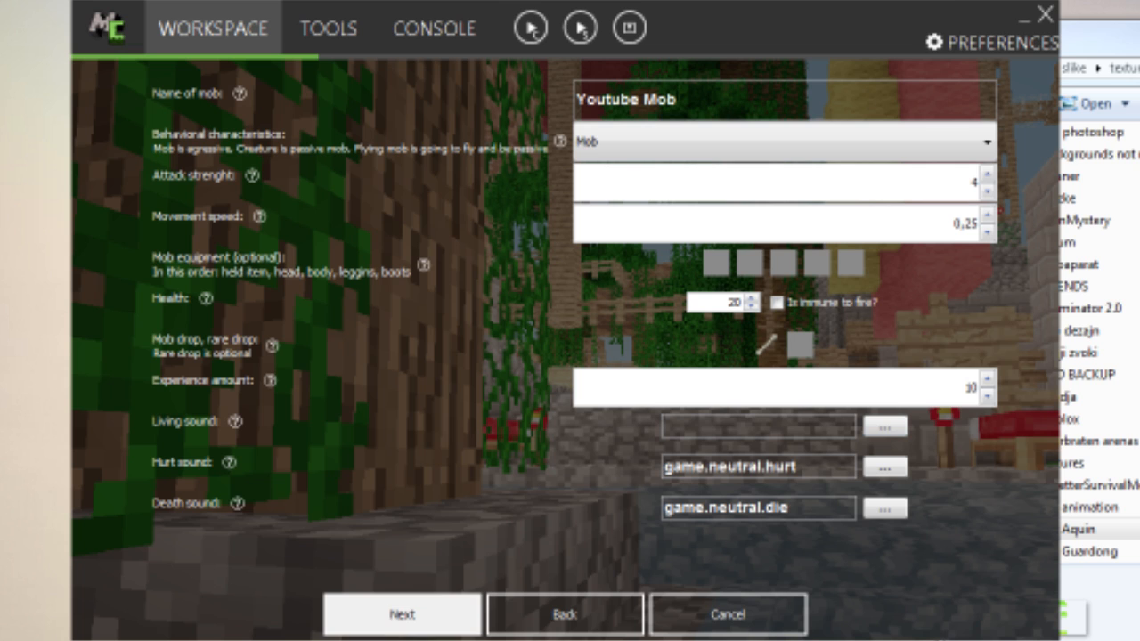
# - Accept the mob properties, leave all mob event triggers without events, and continue to the AI settings
pyautogui.click(402, 614)
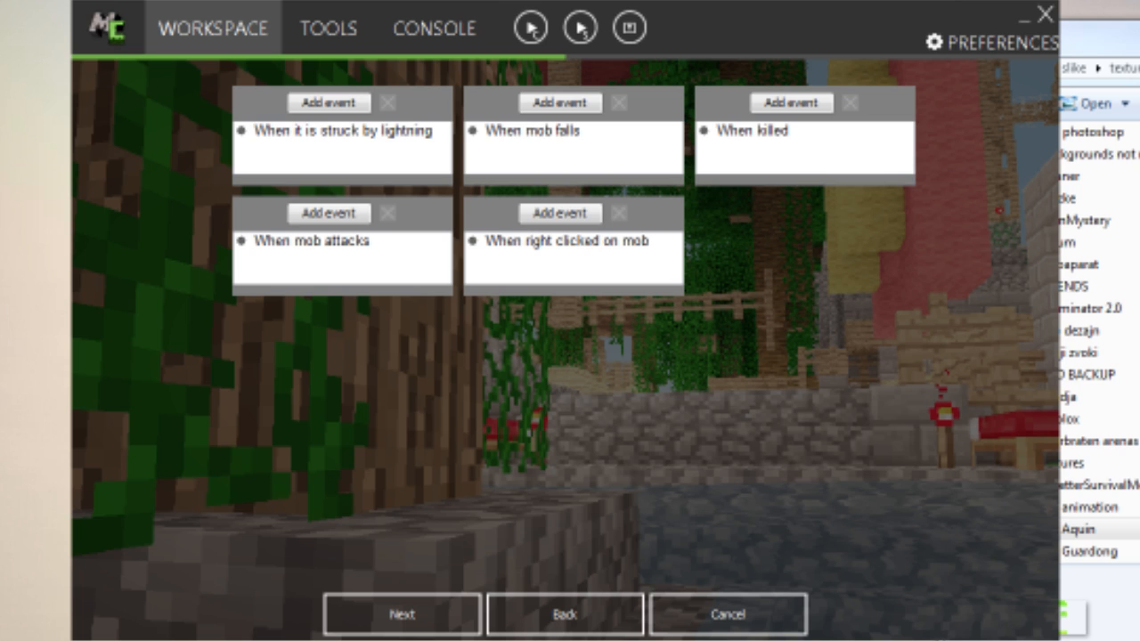
pyautogui.click(311, 242)
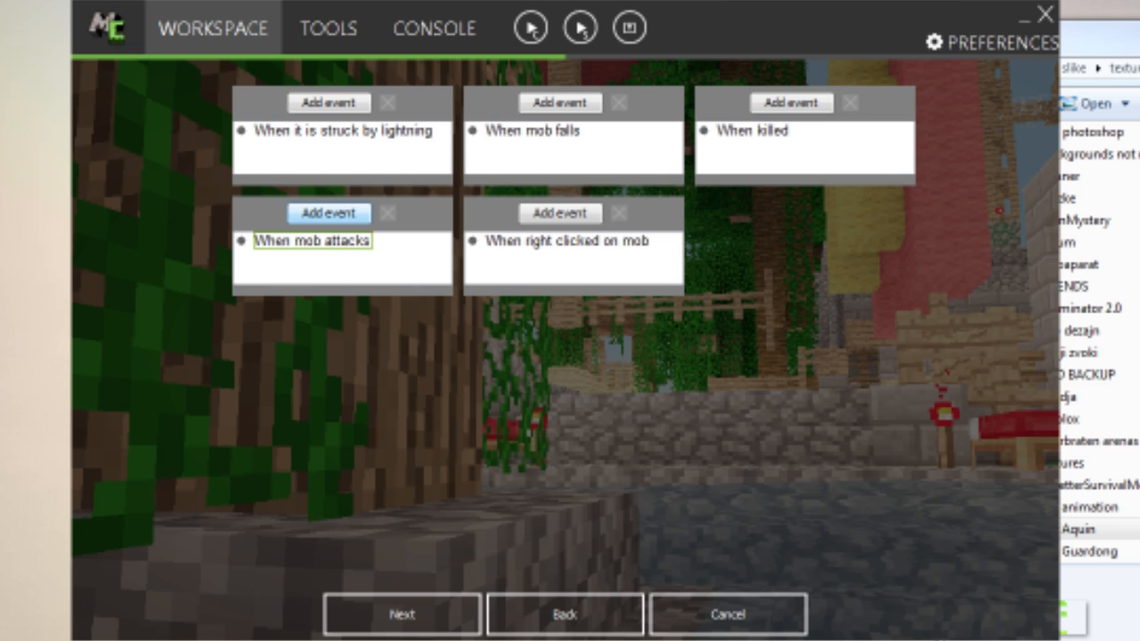
pyautogui.click(568, 241)
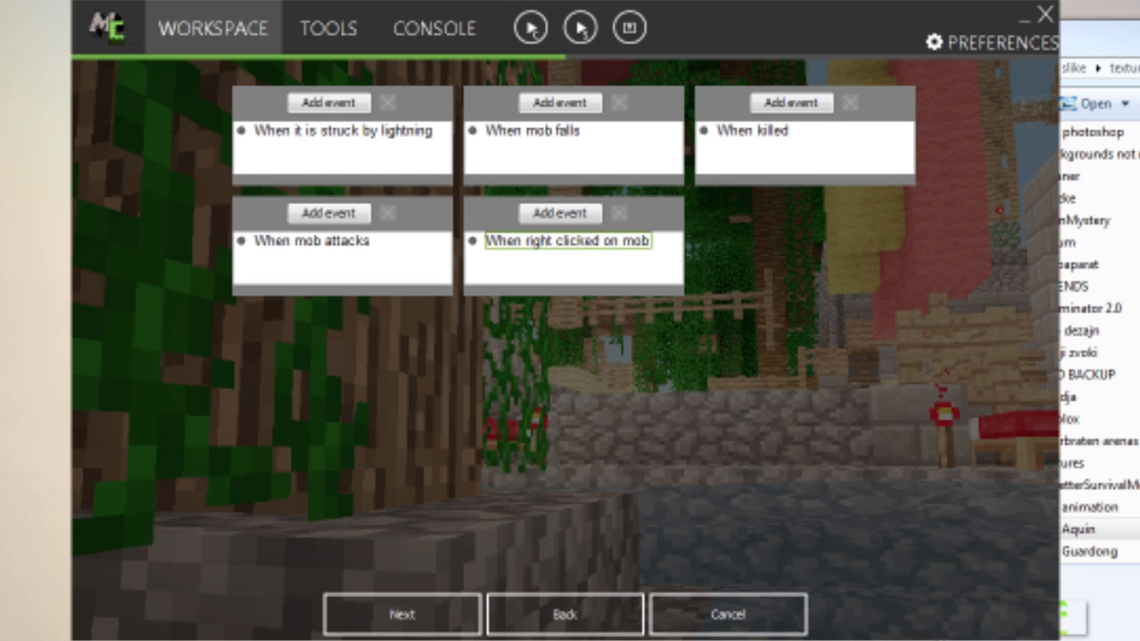
pyautogui.click(403, 614)
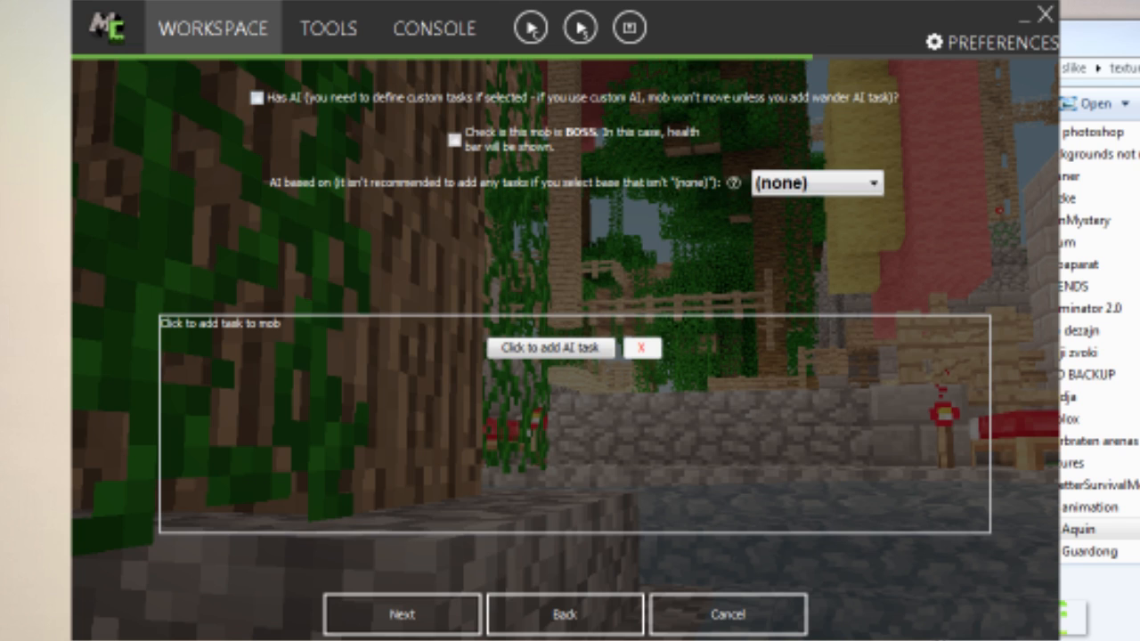
# - Enable AI for the mob and leave the AI base set to (none) so custom tasks can be defined
pyautogui.click(257, 98)
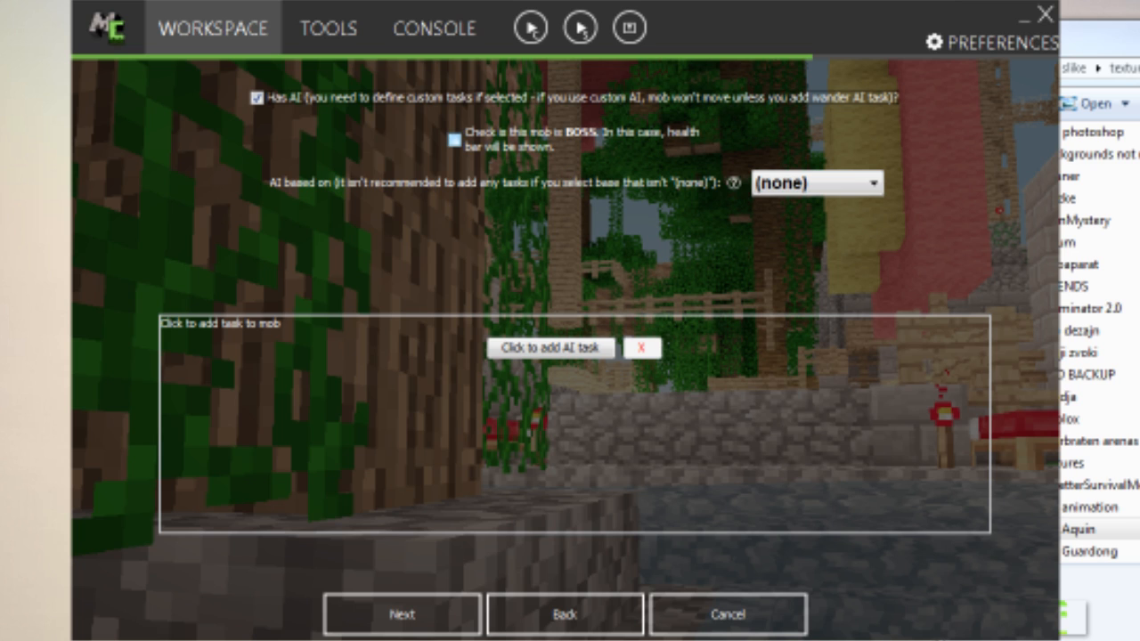
pyautogui.click(818, 184)
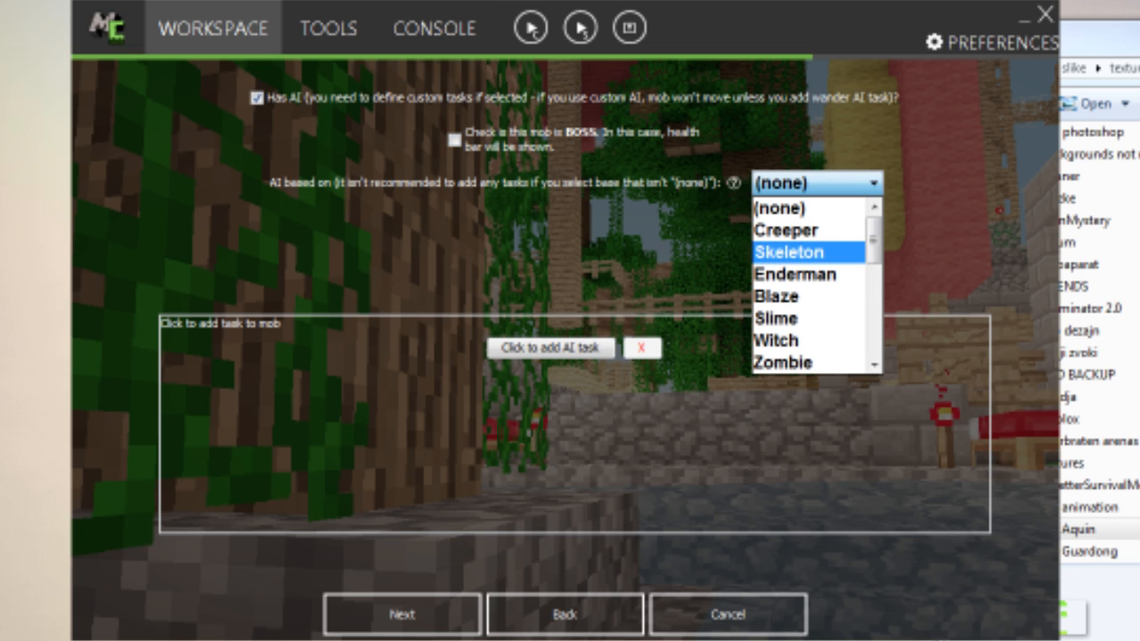
pyautogui.scroll(-1, 809, 341)
pyautogui.scroll(-1, 808, 285)
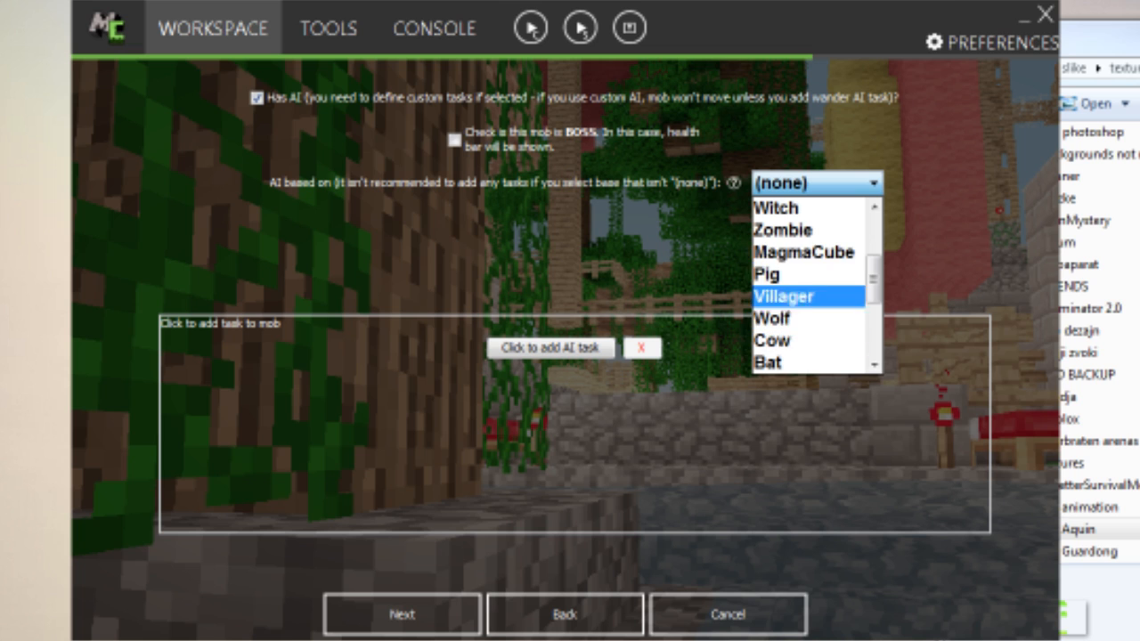
pyautogui.scroll(-1, 808, 285)
pyautogui.scroll(1, 809, 274)
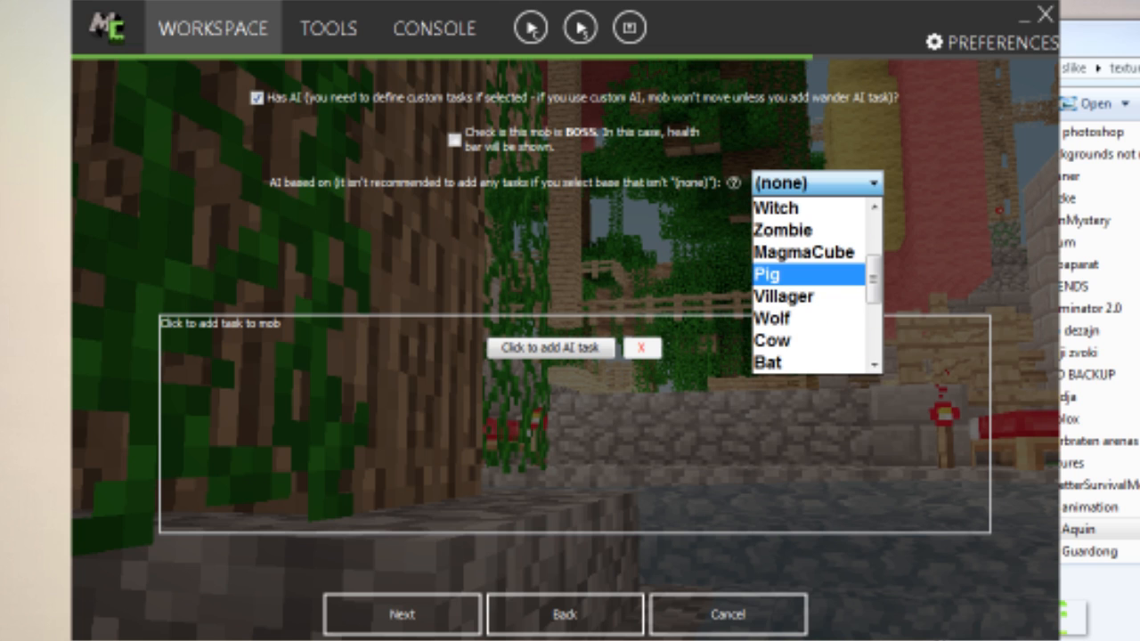
pyautogui.press('Return')
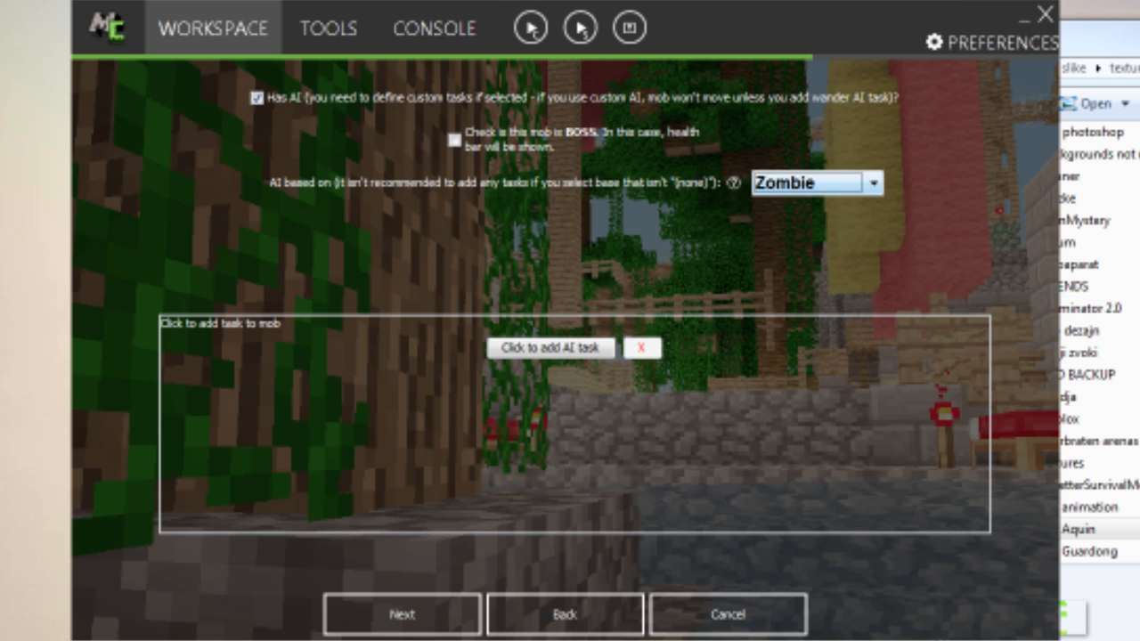
pyautogui.press('Home')
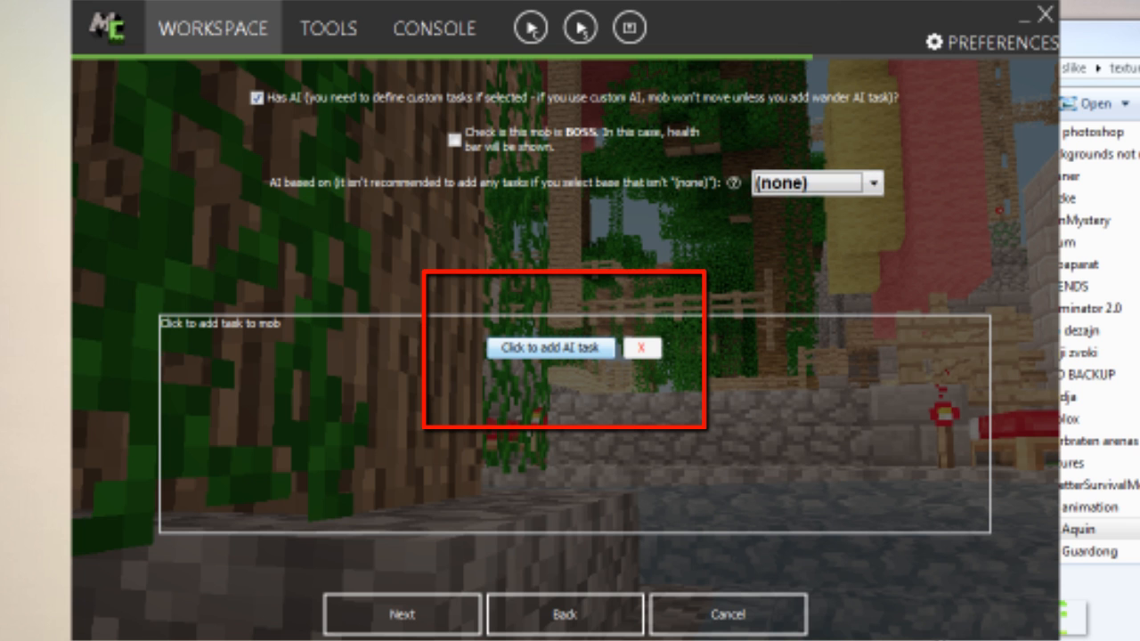
# - Add a Wander AI task to the mob with task priority 7
pyautogui.click(551, 348)
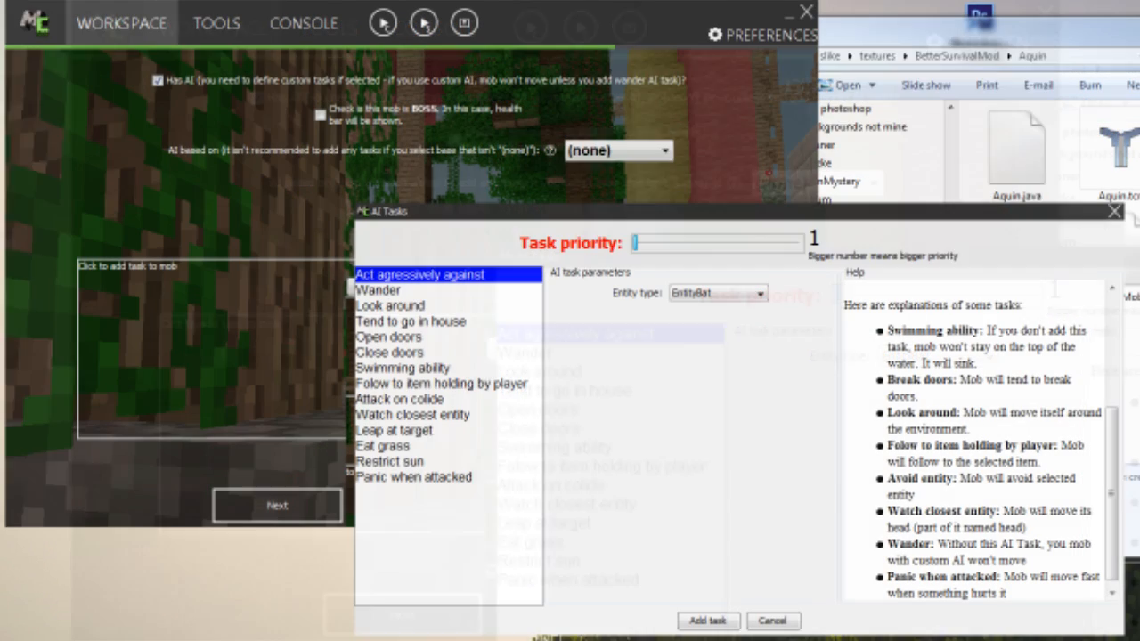
pyautogui.moveTo(837, 295); pyautogui.dragTo(859, 294)
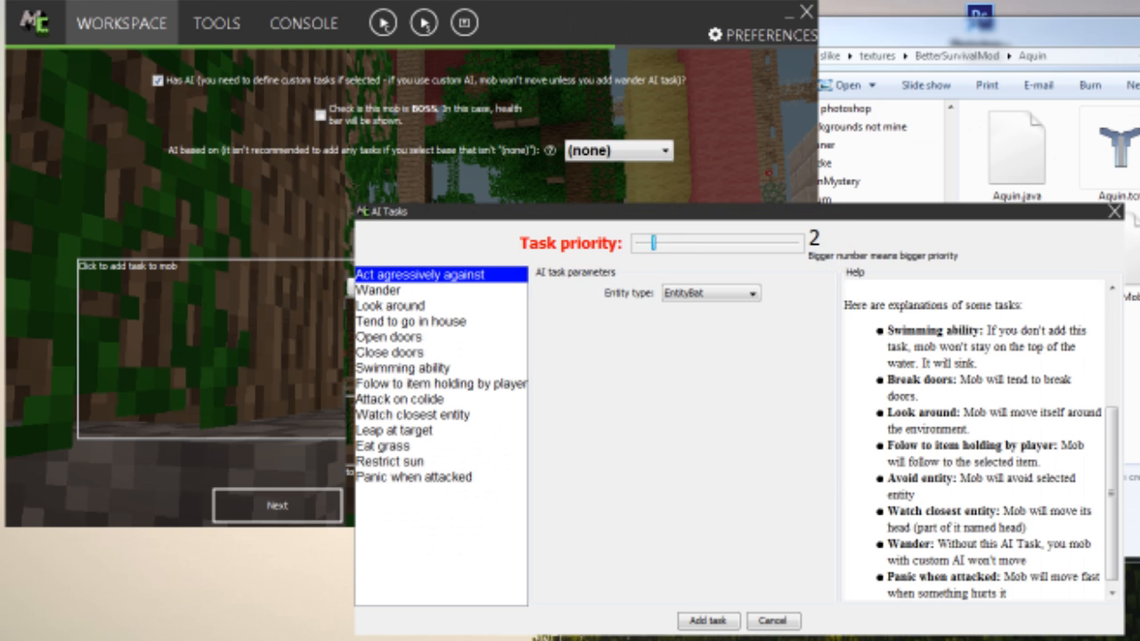
pyautogui.moveTo(653, 244); pyautogui.dragTo(708, 243)
pyautogui.click(379, 290)
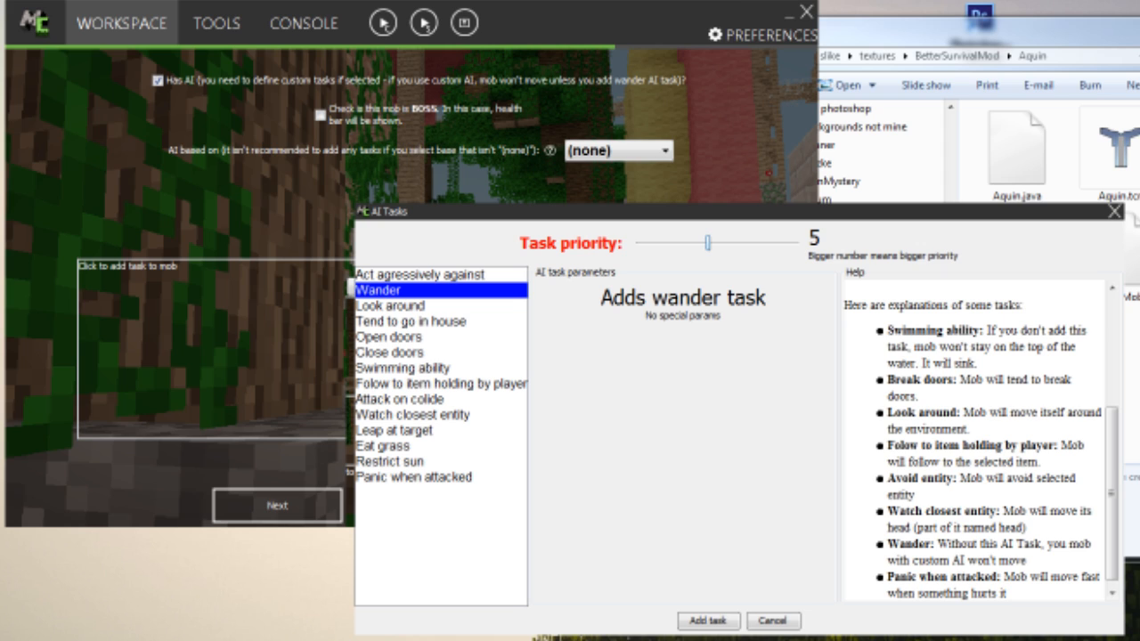
pyautogui.moveTo(708, 243); pyautogui.dragTo(745, 243)
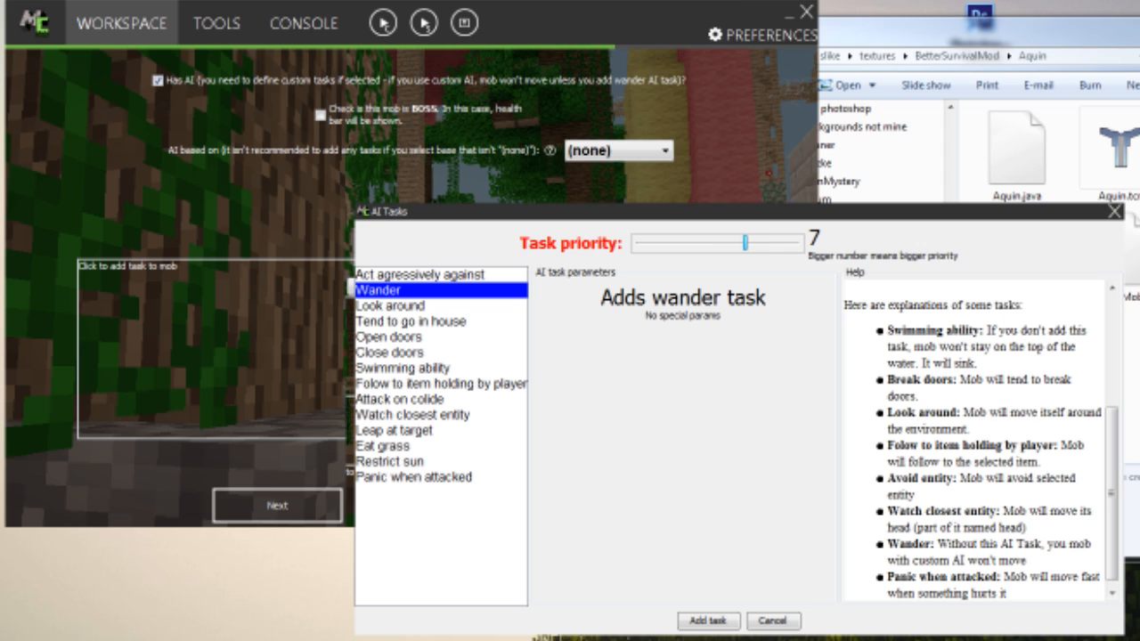
pyautogui.click(708, 621)
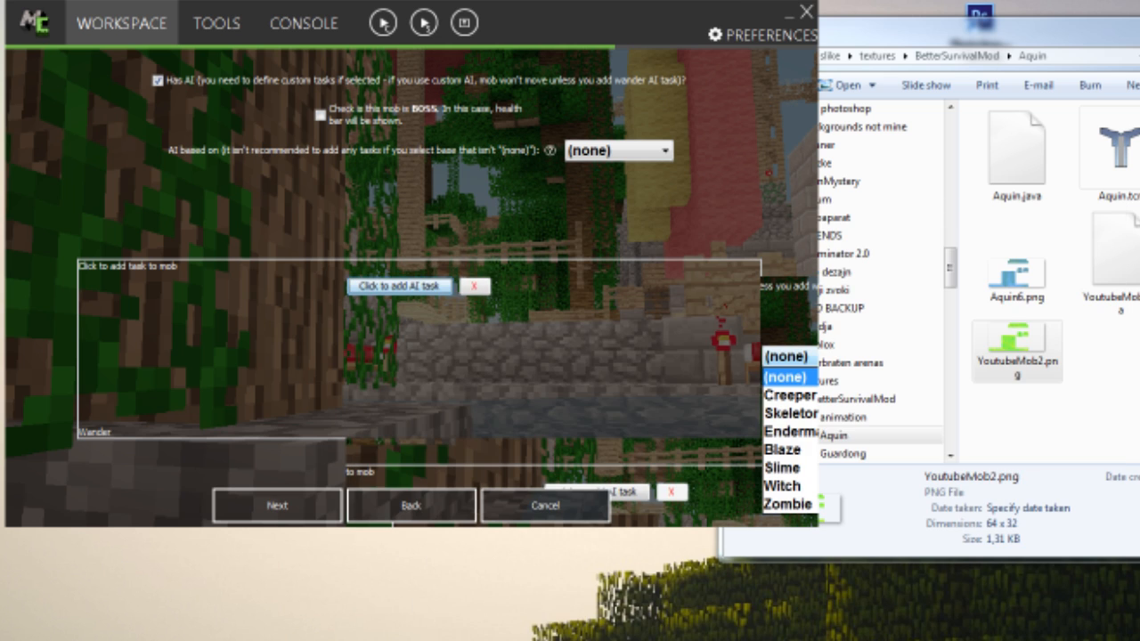
# - Add a Look around AI task to the mob with task priority 2
pyautogui.click(399, 286)
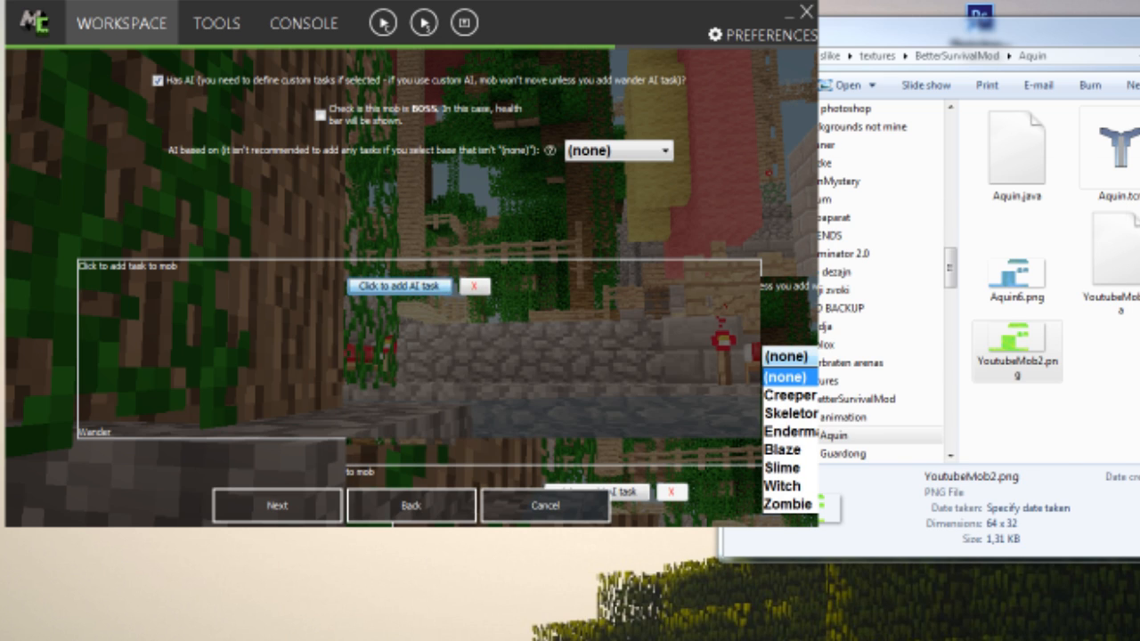
pyautogui.press('Right')
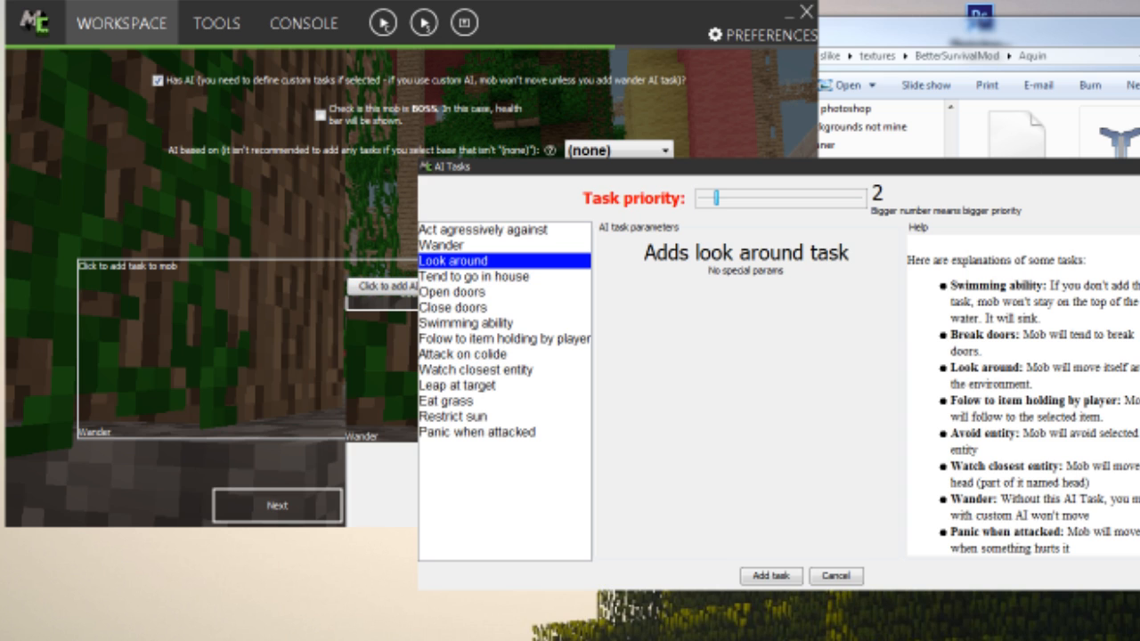
pyautogui.click(771, 576)
# - Add a Swimming ability AI task to the mob with task priority 10
pyautogui.click(399, 286)
pyautogui.click(400, 268)
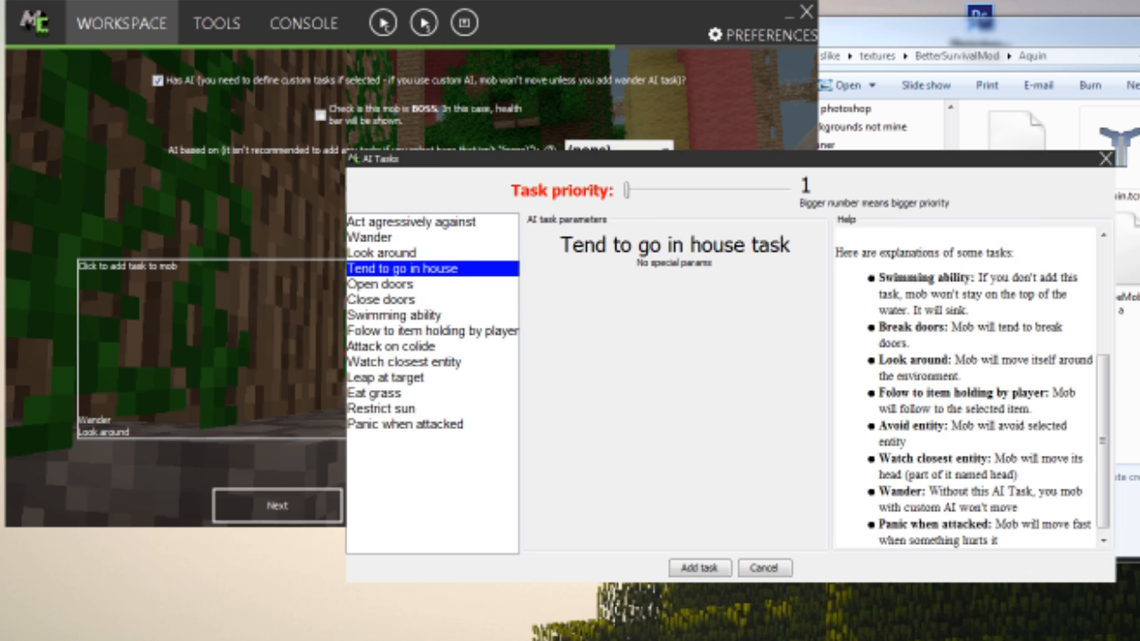
pyautogui.click(393, 314)
pyautogui.moveTo(626, 189); pyautogui.dragTo(791, 188)
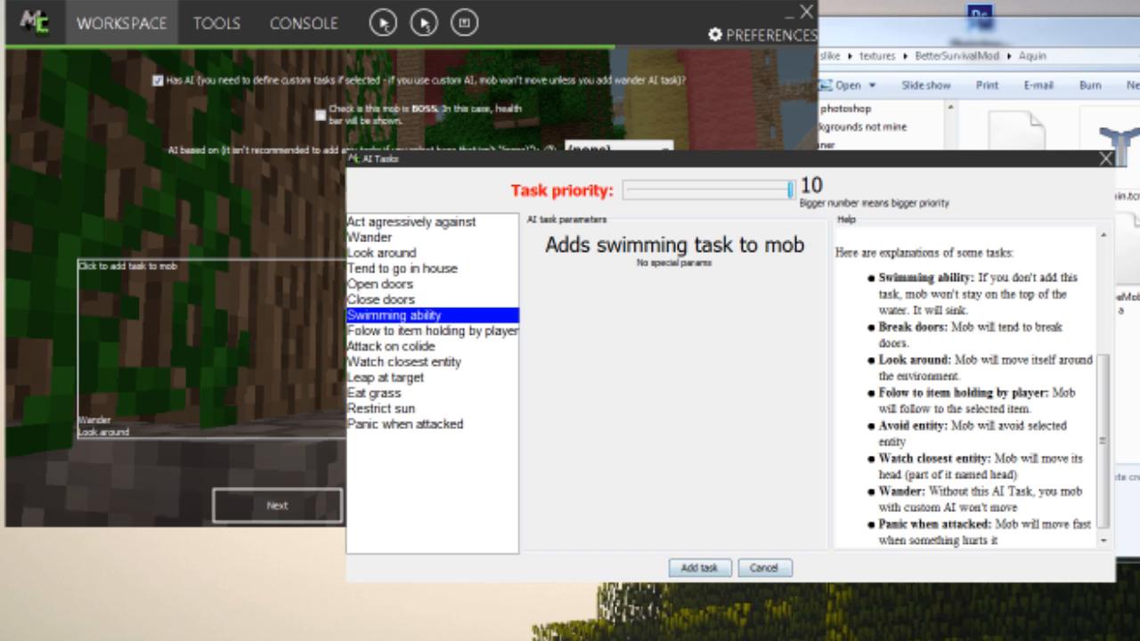
pyautogui.click(699, 567)
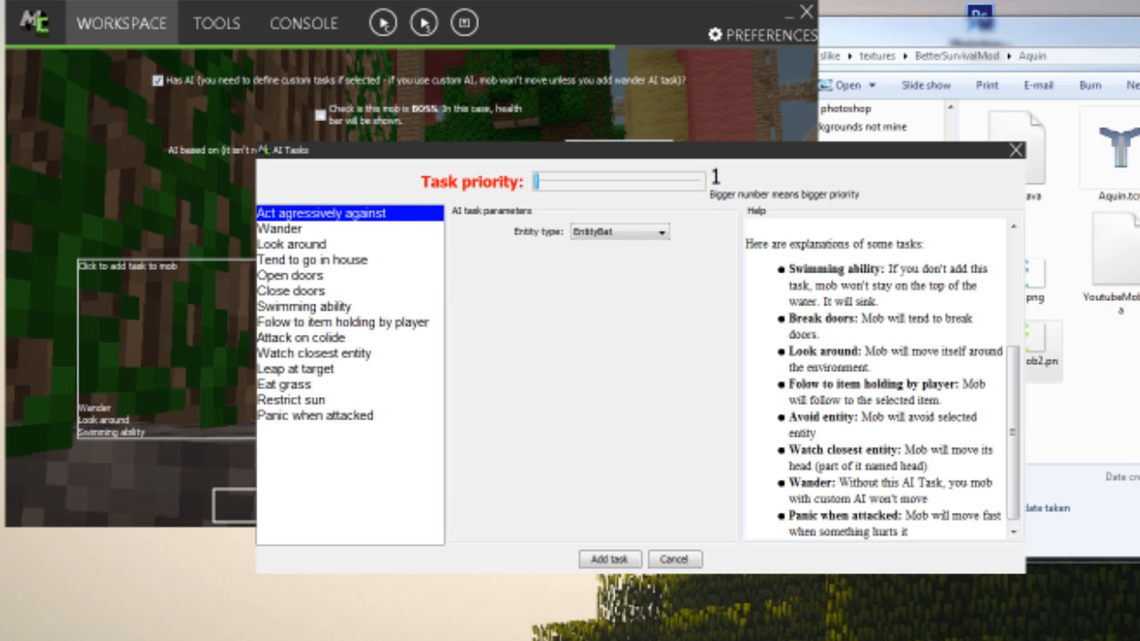
# - Look through the door, item-following and collision AI tasks, and add a Watch closest entity task to the mob
pyautogui.click(290, 276)
pyautogui.click(291, 291)
pyautogui.click(342, 322)
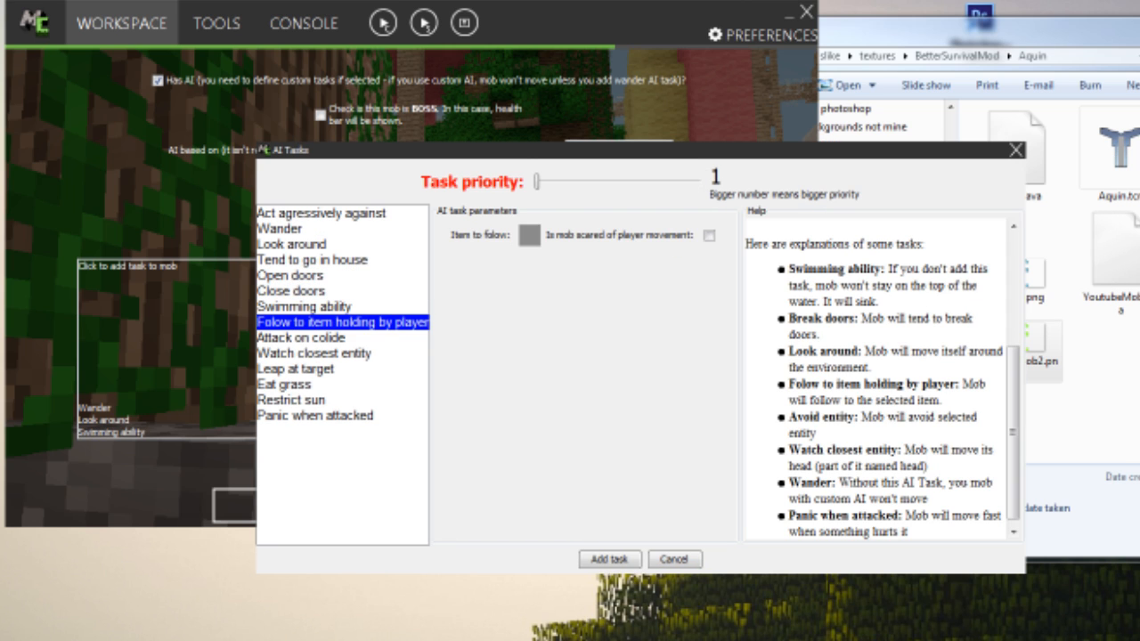
pyautogui.click(301, 339)
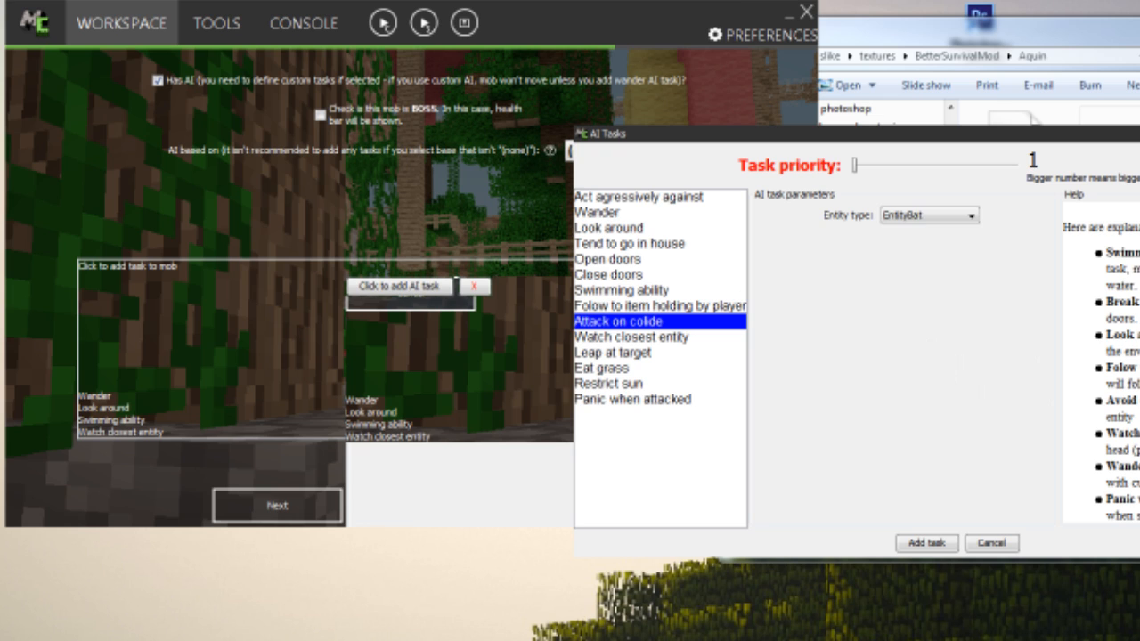
# - Add an Attack on colide AI task targeting EntityPlayer with task priority 10
pyautogui.moveTo(855, 164); pyautogui.dragTo(1017, 165)
pyautogui.click(970, 216)
pyautogui.scroll(-3, 922, 315)
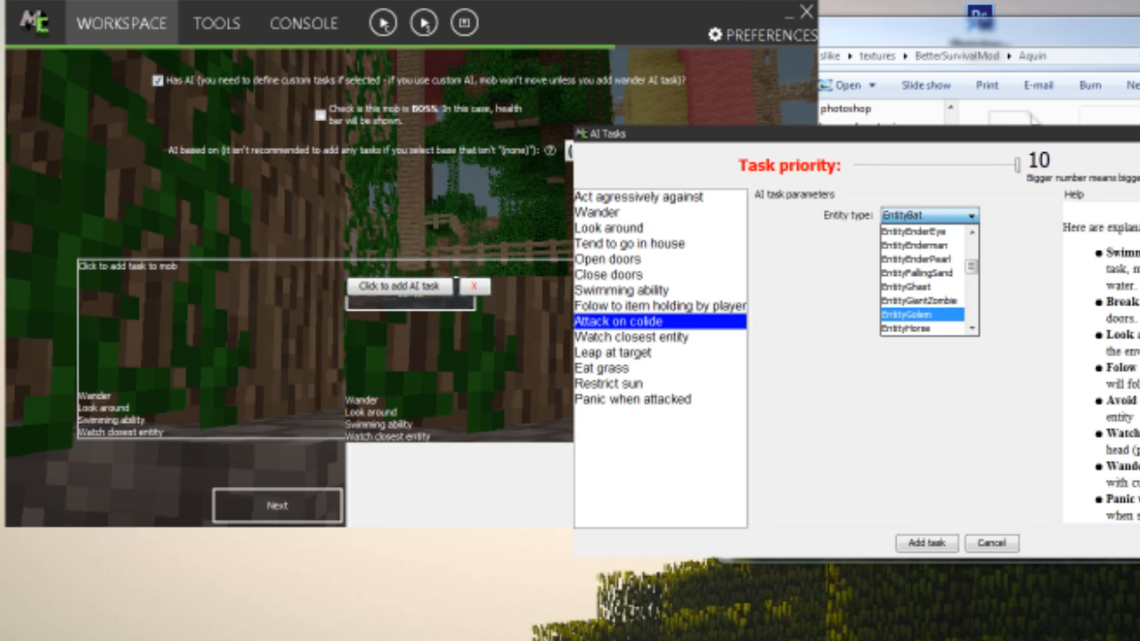
pyautogui.scroll(-6, 923, 286)
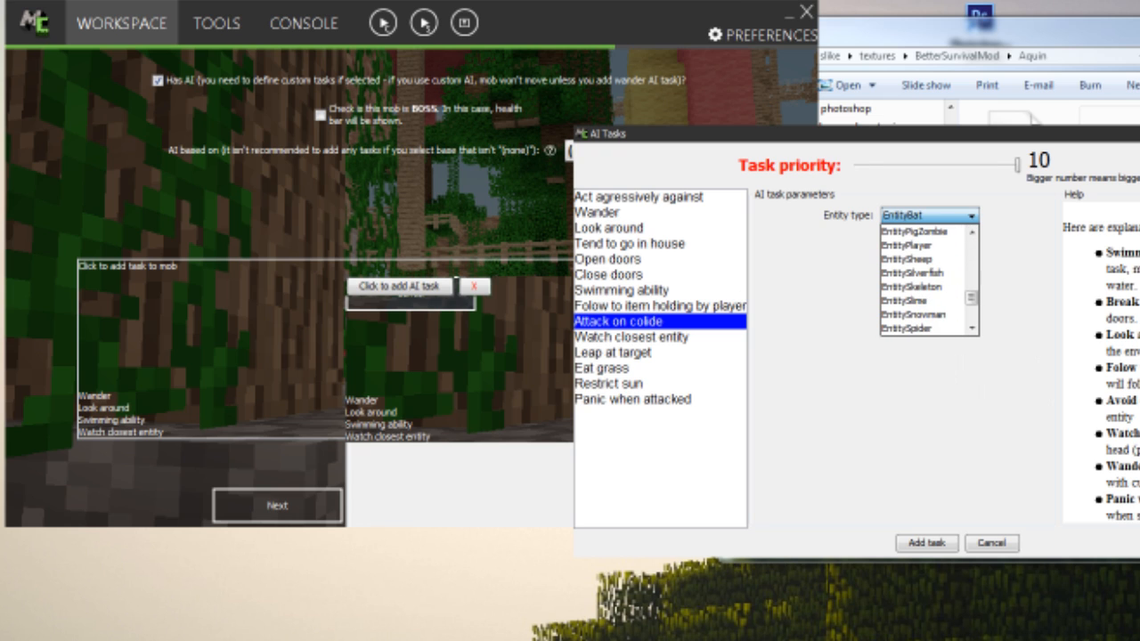
pyautogui.click(905, 244)
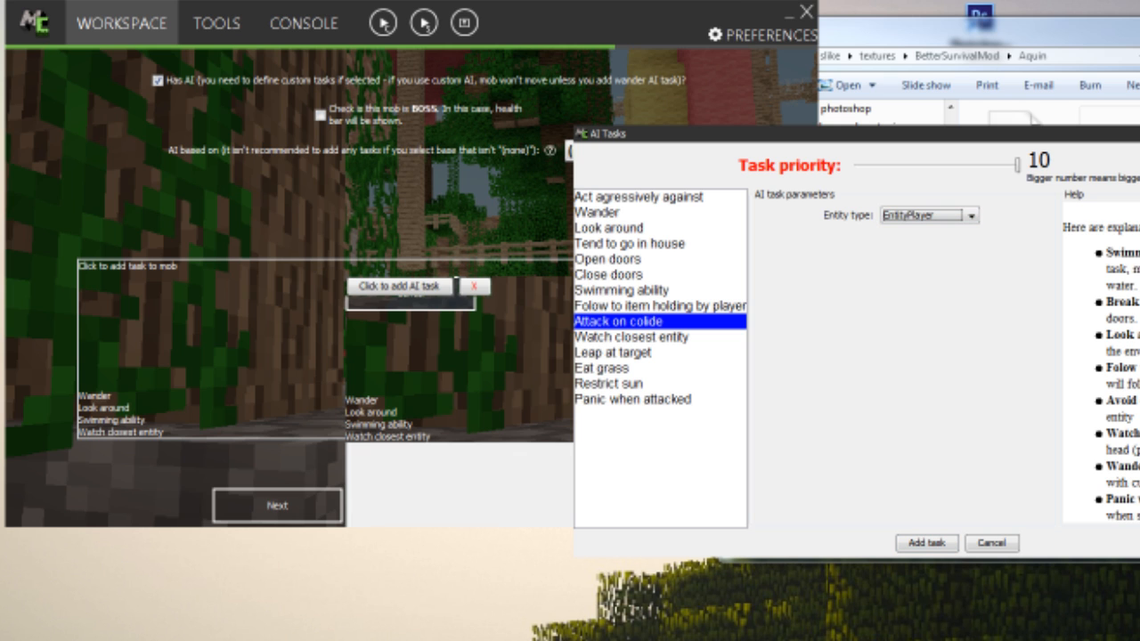
pyautogui.click(926, 544)
# - Add an Act agressively against AI task to the mob with task priority 10
pyautogui.click(400, 286)
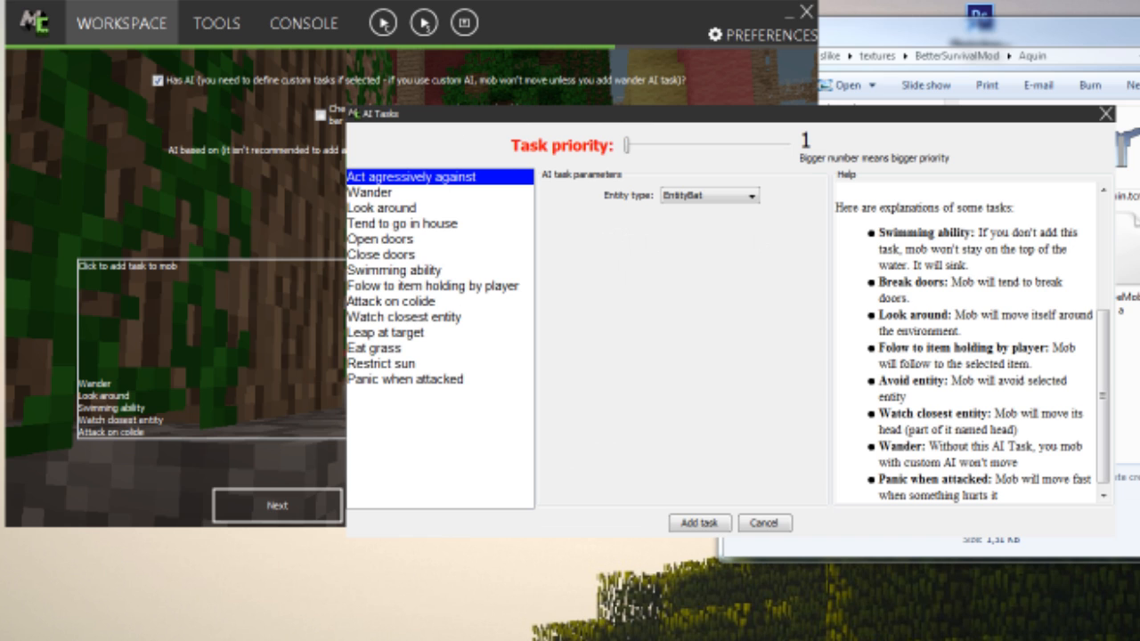
pyautogui.moveTo(626, 144); pyautogui.dragTo(791, 144)
pyautogui.click(752, 196)
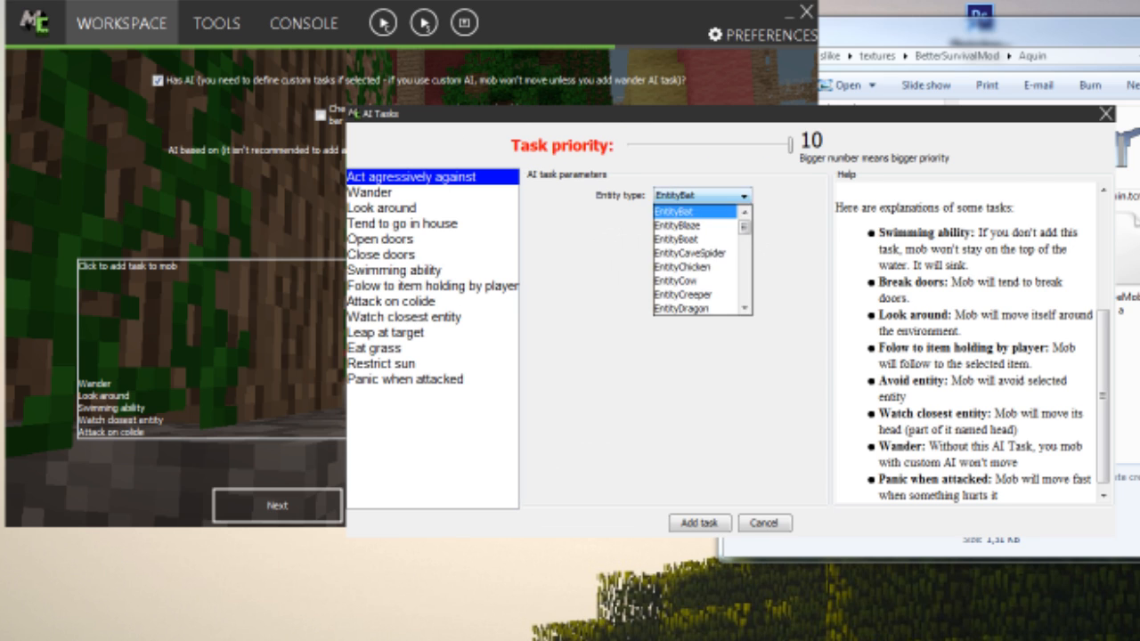
pyautogui.click(699, 522)
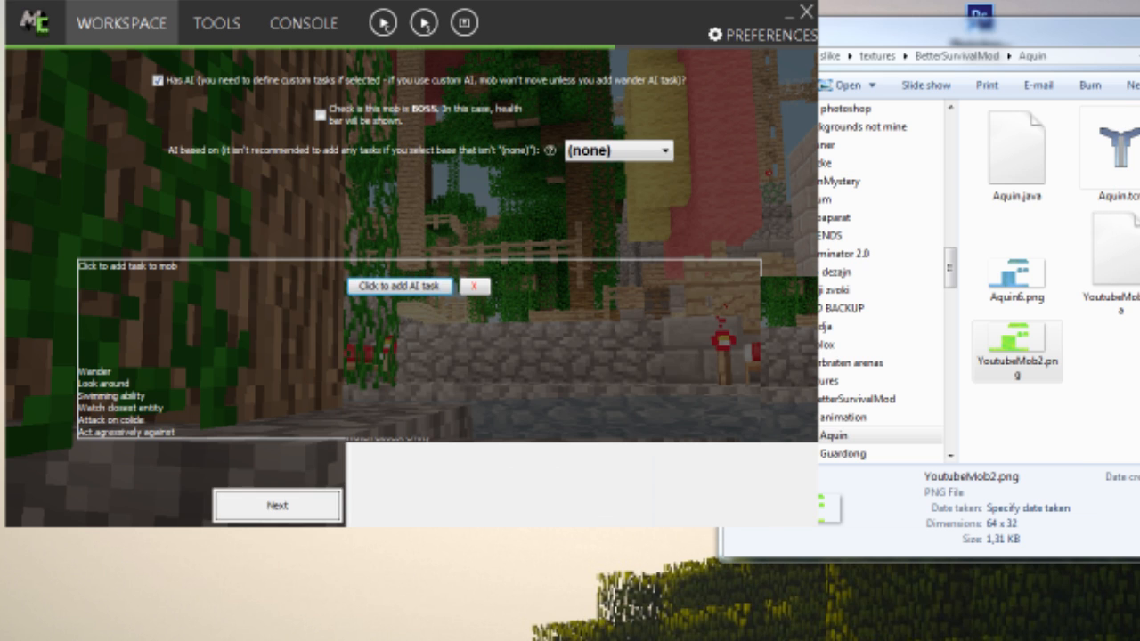
# - Continue to the spawn settings, keeping spawn probability 20, minimal number of mobs 3 and maximal number 30
pyautogui.click(277, 505)
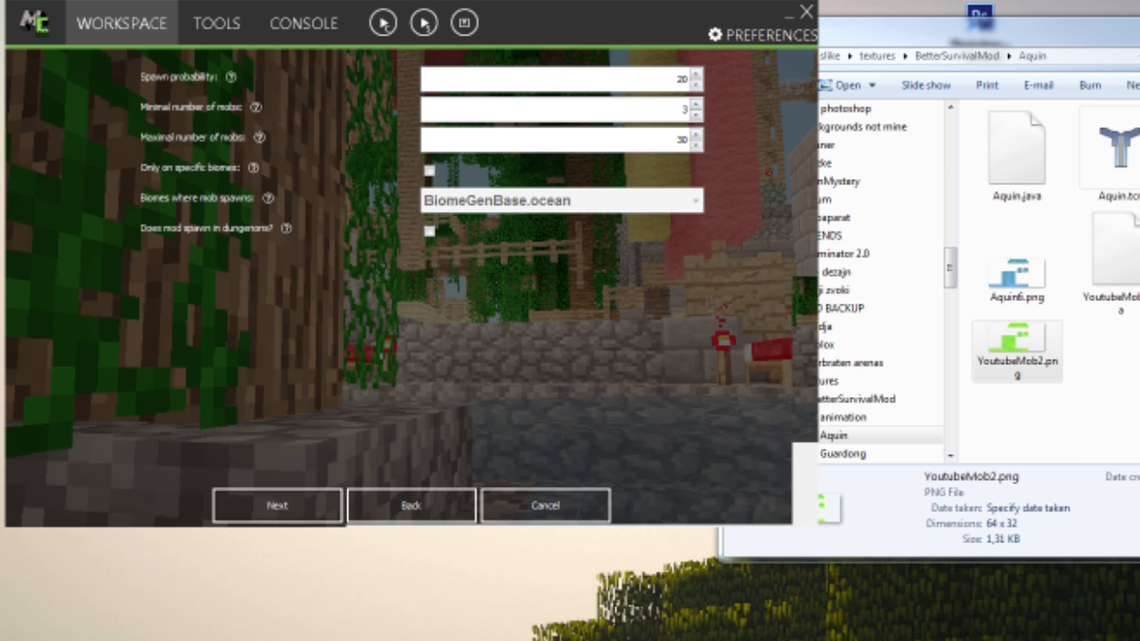
pyautogui.doubleClick(683, 80)
pyautogui.click(230, 77)
pyautogui.click(1050, 8)
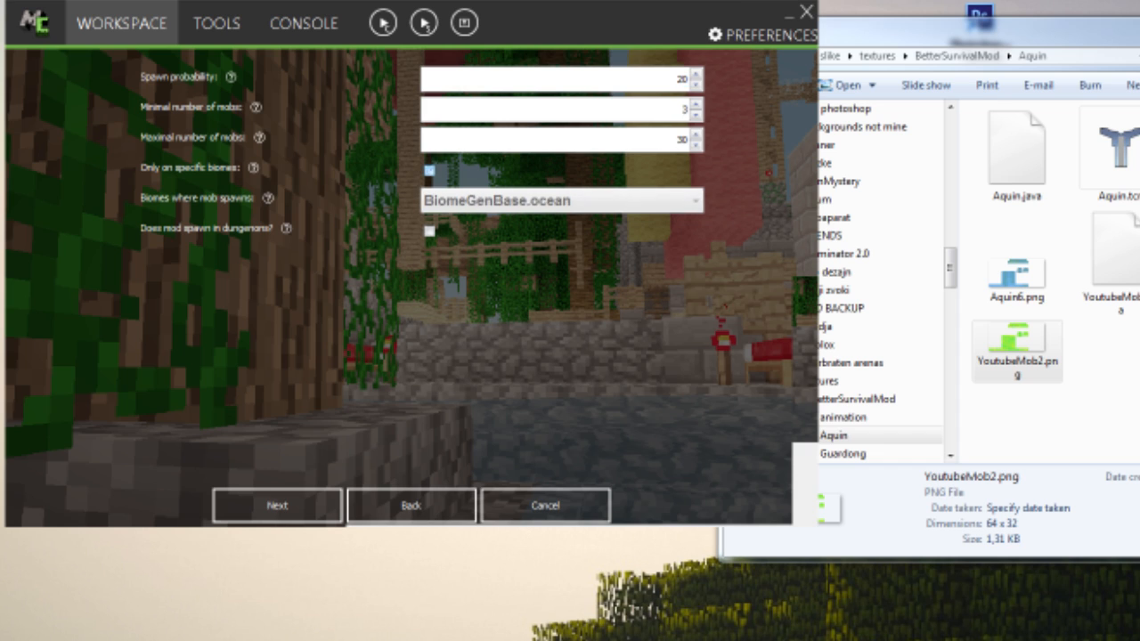
# - Leave spawning unrestricted to specific biomes and finish the mob to build the mod
pyautogui.click(430, 170)
pyautogui.click(438, 201)
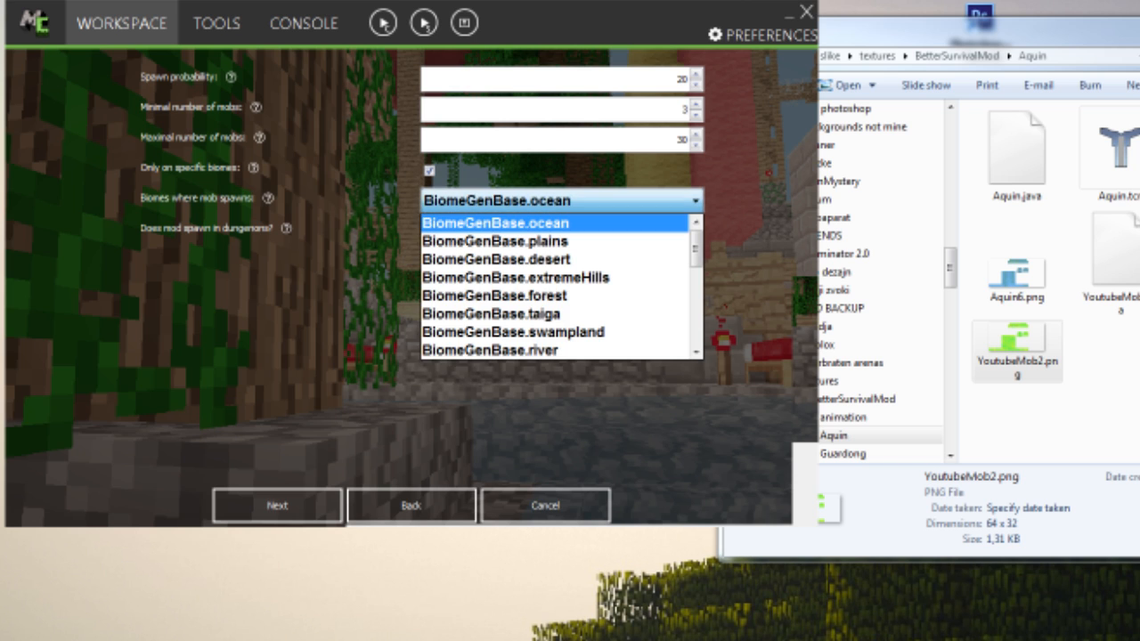
pyautogui.click(429, 170)
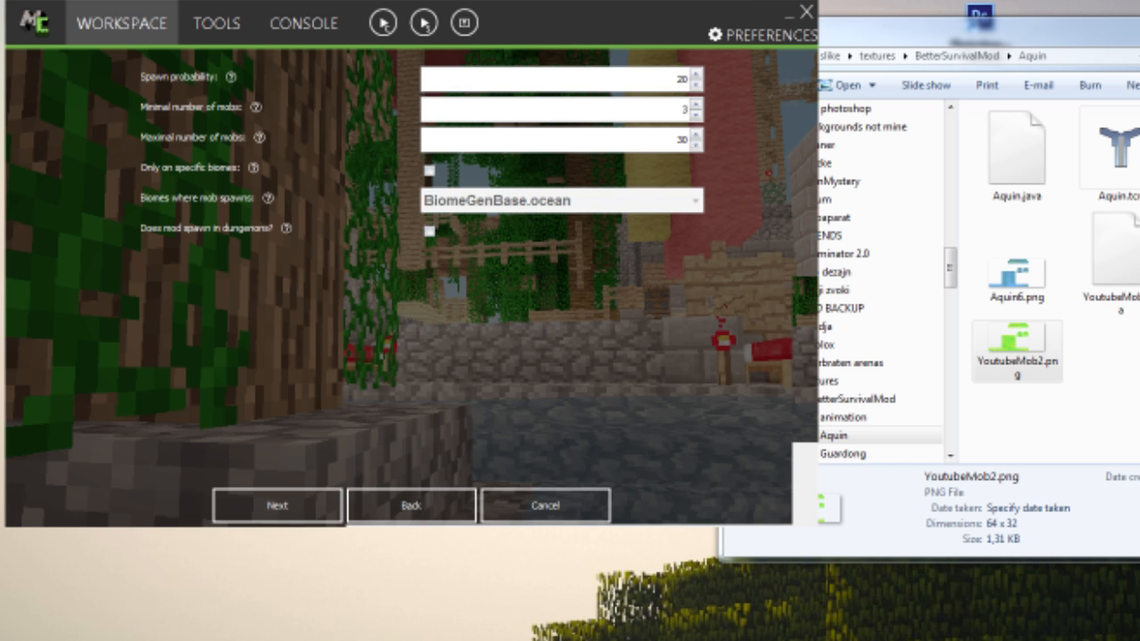
pyautogui.click(277, 505)
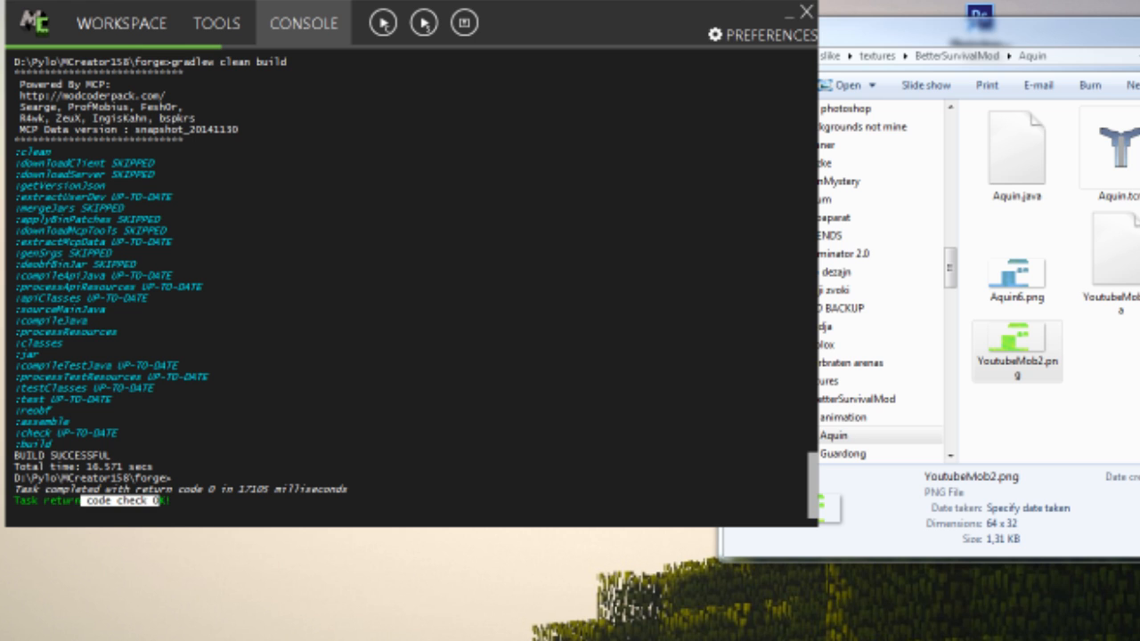
# - Launch Minecraft to test the built mod and open the game's mod list
pyautogui.click(424, 22)
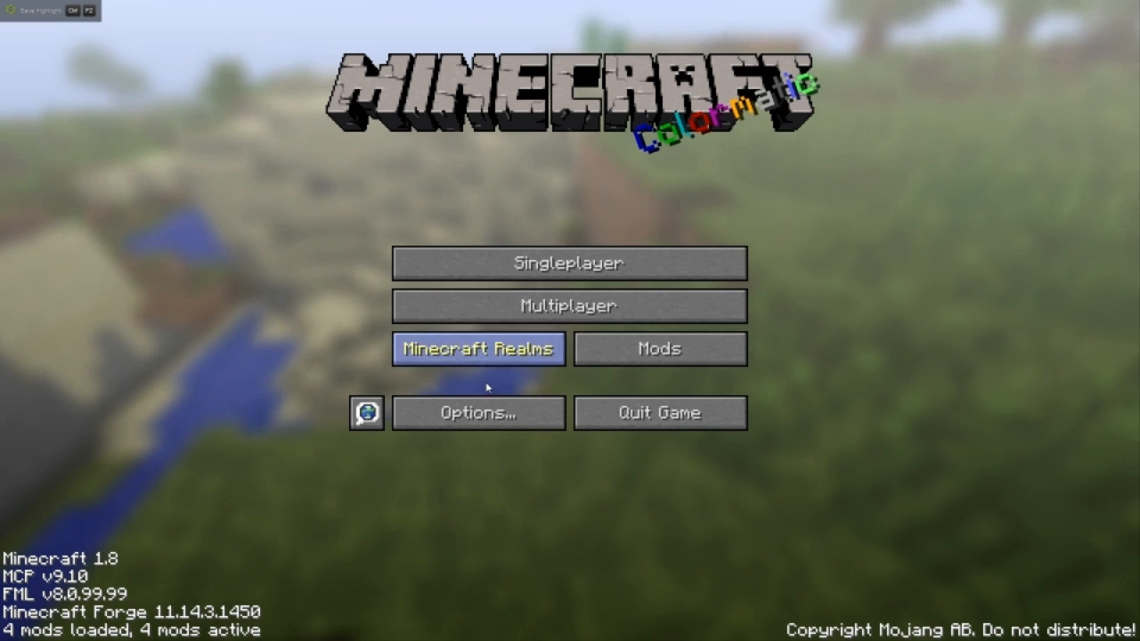
pyautogui.click(605, 357)
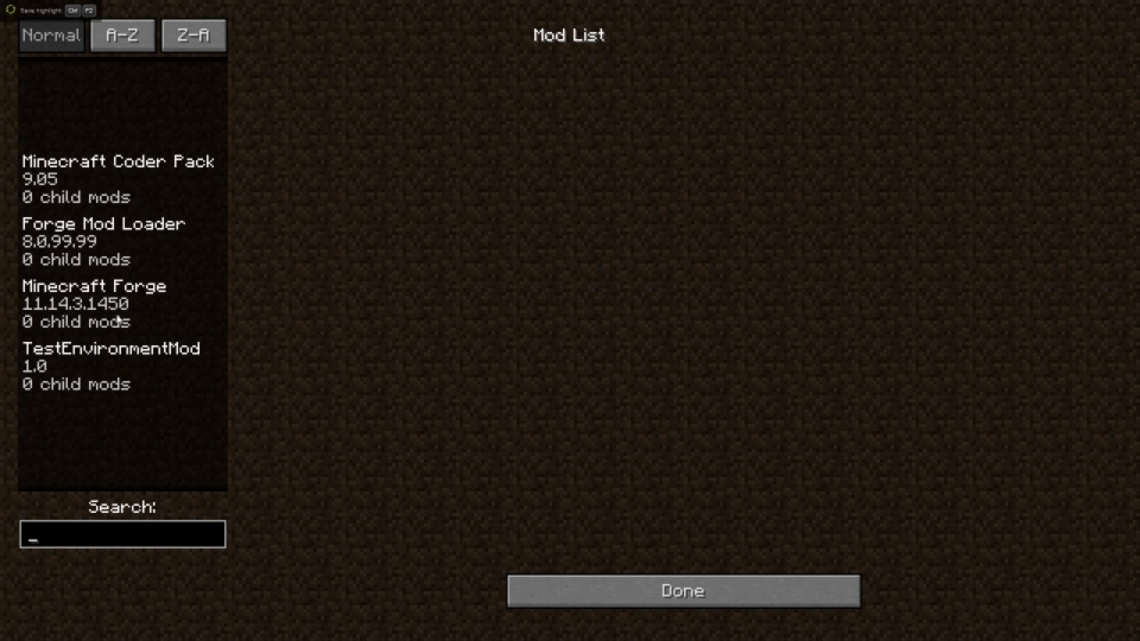
# - Select TestEnvironmentMod in the mod list, and create a new world named Test Youtube Mob in Creative mode
pyautogui.click(107, 356)
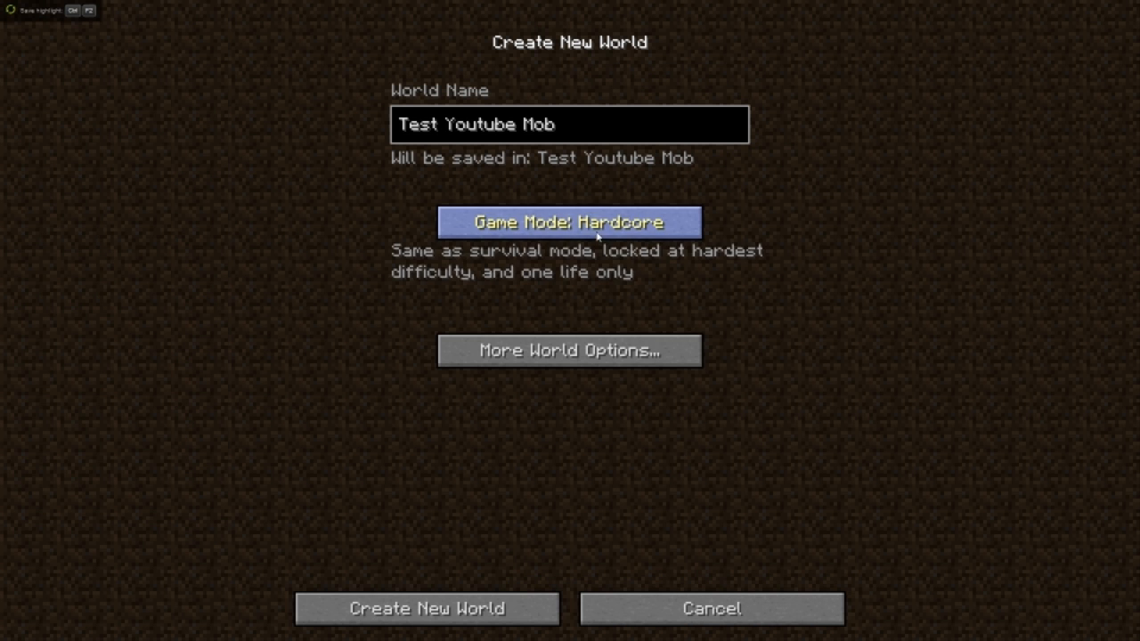
pyautogui.click(570, 224)
pyautogui.click(481, 610)
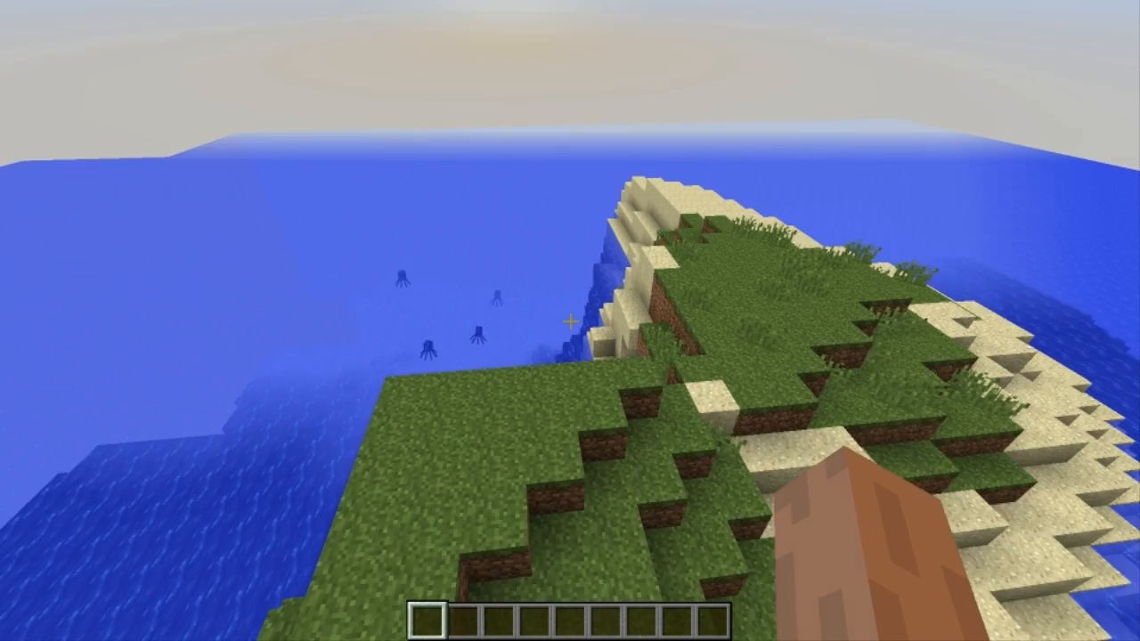
# - Put the Spawn Youtube Mob egg from the Miscellaneous creative items into the hotbar
pyautogui.press('e')
pyautogui.scroll(-15, 597, 334)
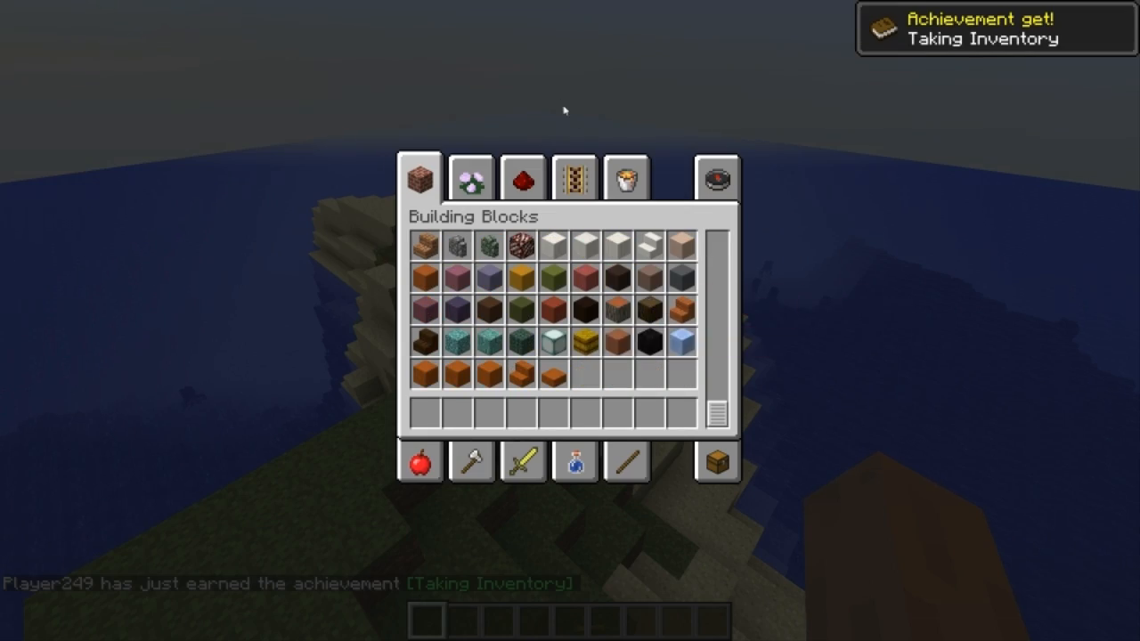
pyautogui.press('e')
pyautogui.press('e')
pyautogui.scroll(-5, 565, 305)
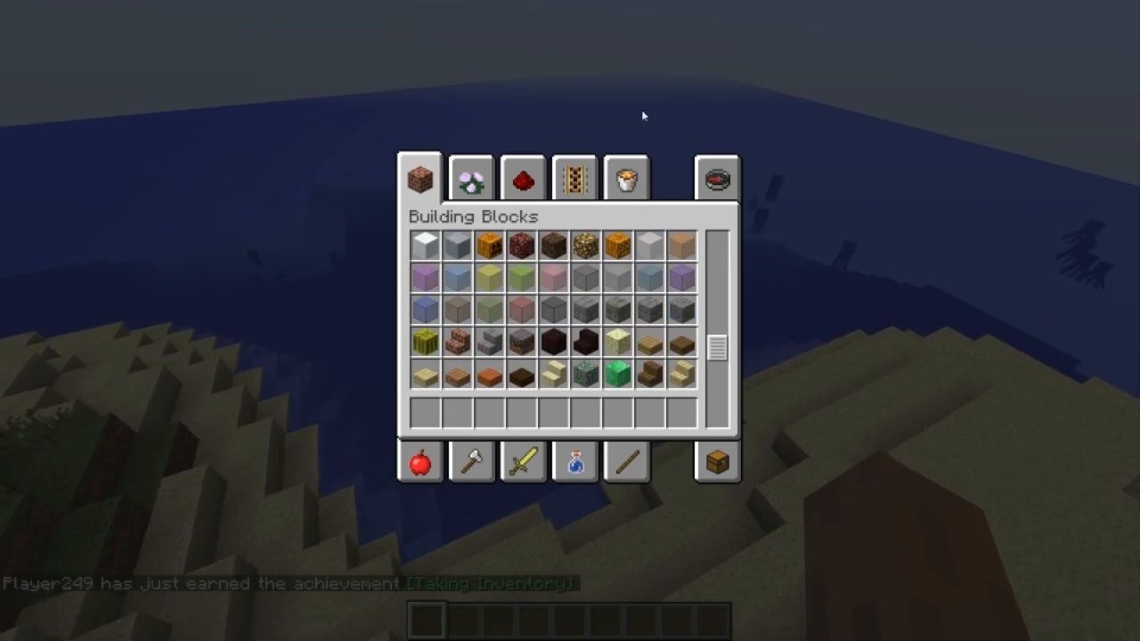
pyautogui.click(624, 169)
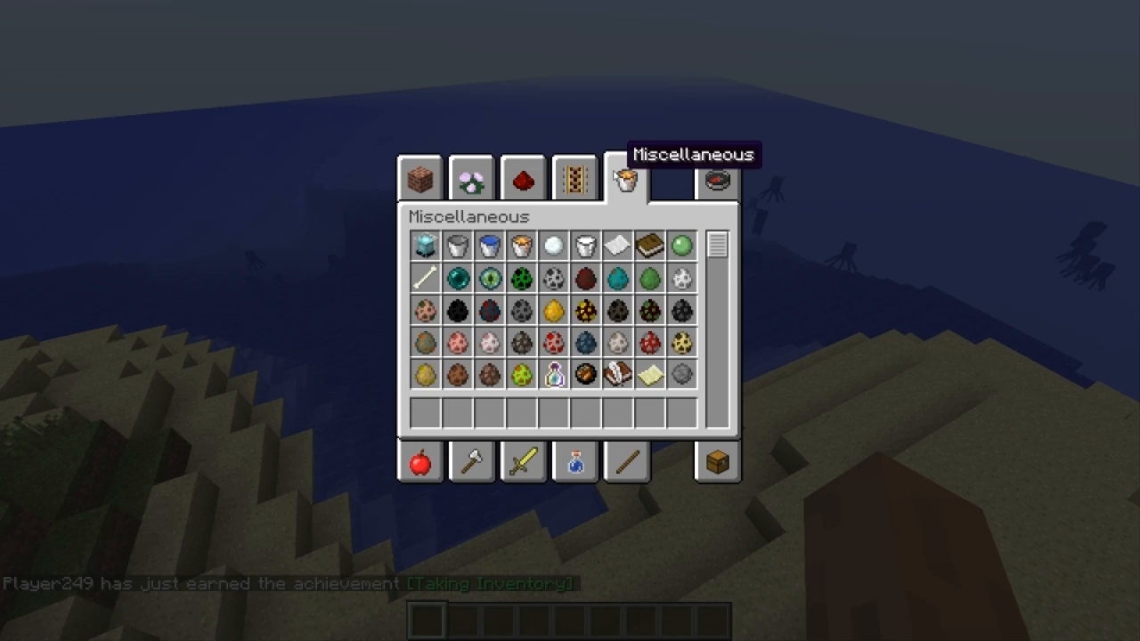
pyautogui.click(522, 374)
pyautogui.click(474, 411)
pyautogui.press('e')
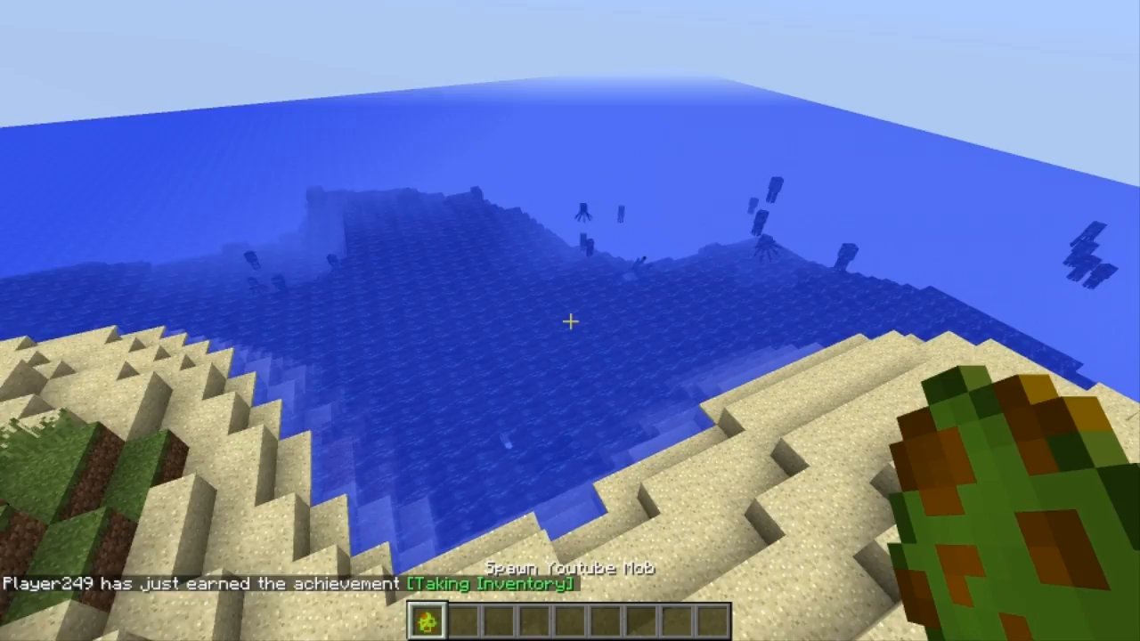
# - Spawn a Youtube Mob on the ground by the shore and switch to an empty hand
pyautogui.press('w')
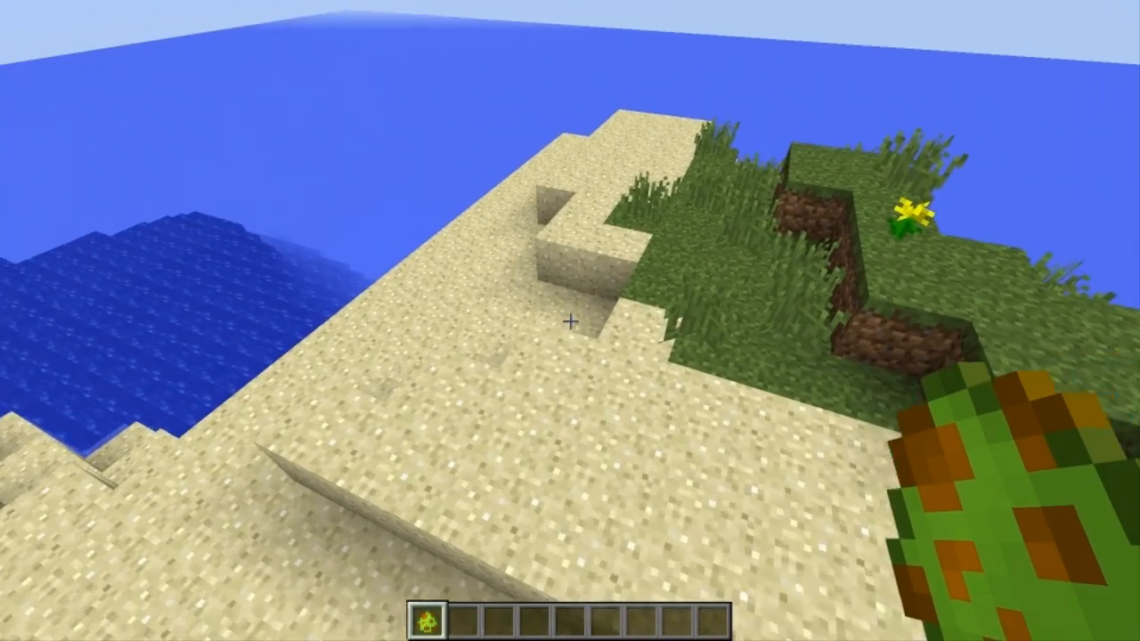
pyautogui.scroll(-1, 570, 322)
pyautogui.scroll(1, 570, 321)
pyautogui.rightClick(570, 321)
pyautogui.scroll(-1, 569, 321)
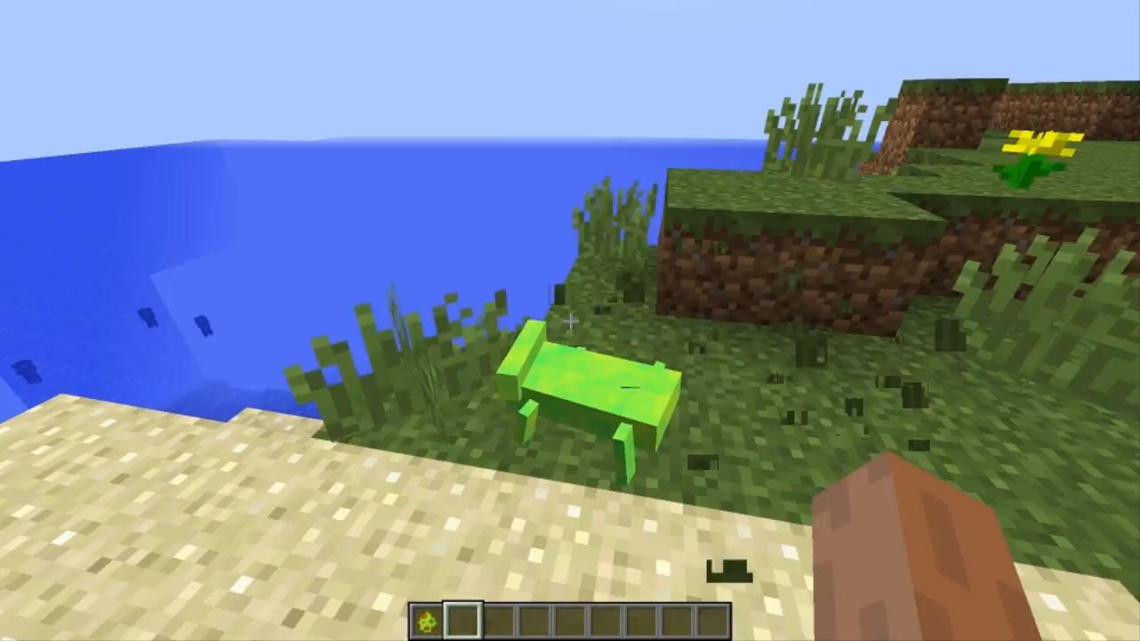
# - Hit the spawned mob bare-handed and follow it to the water's edge
pyautogui.click(570, 321)
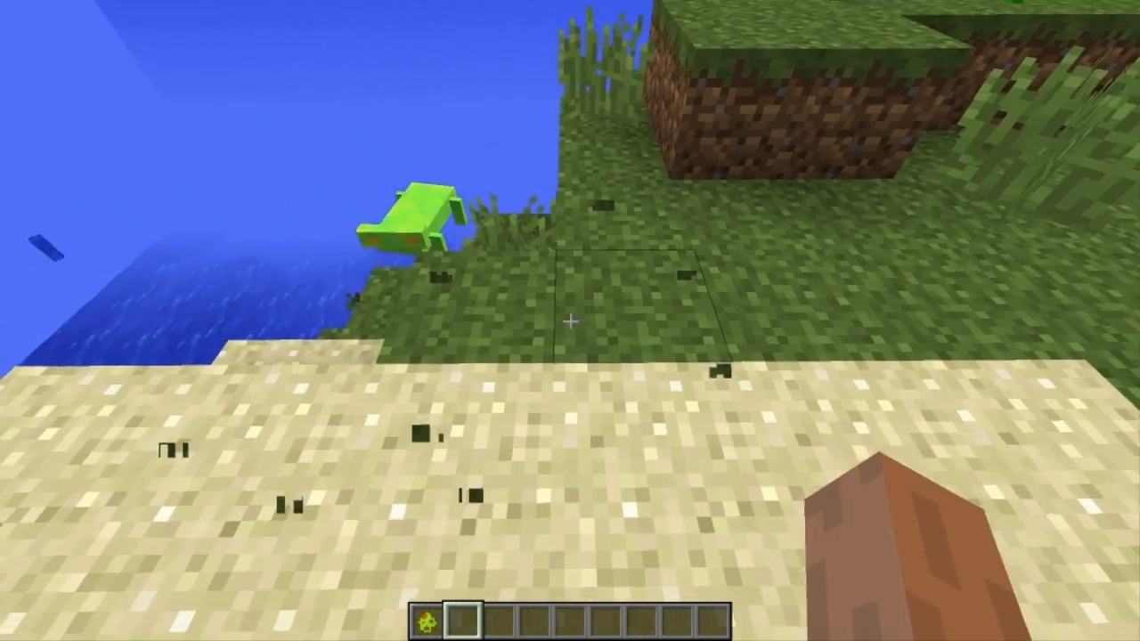
pyautogui.press('a')
pyautogui.press('w')
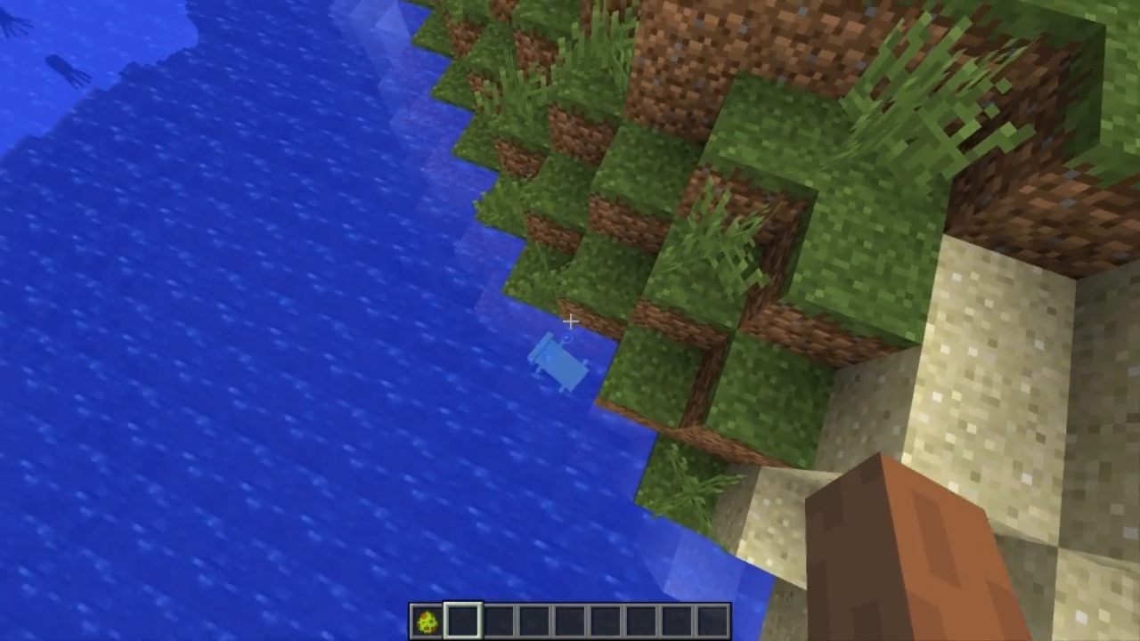
# - Spawn another Youtube Mob on the grass and change the game mode to survival with a chat command
pyautogui.press('1')
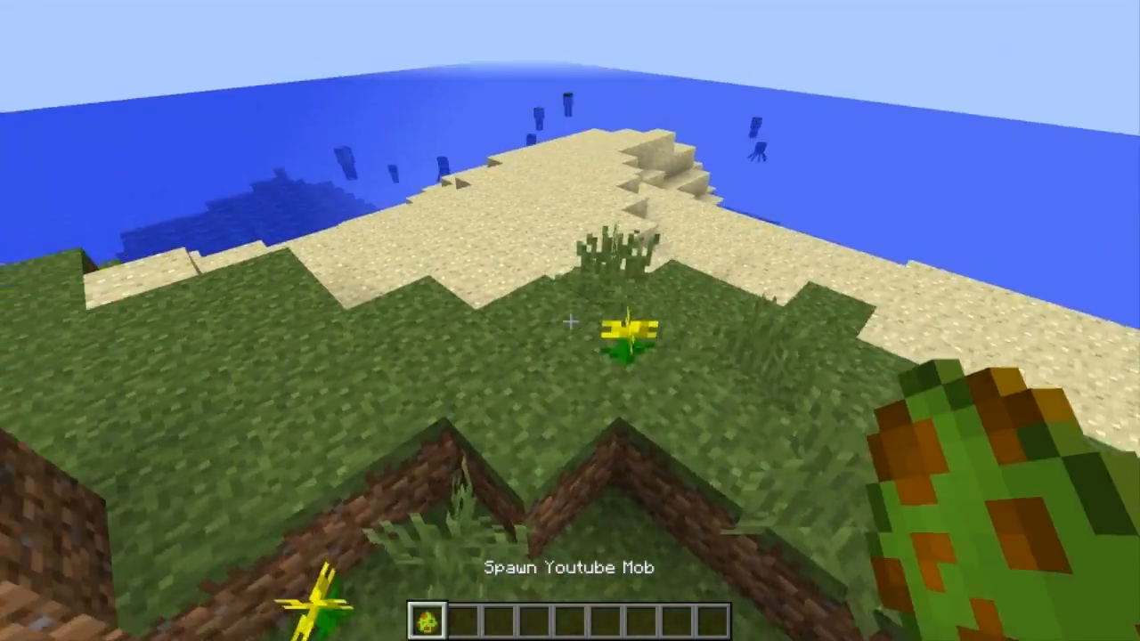
pyautogui.rightClick(570, 321)
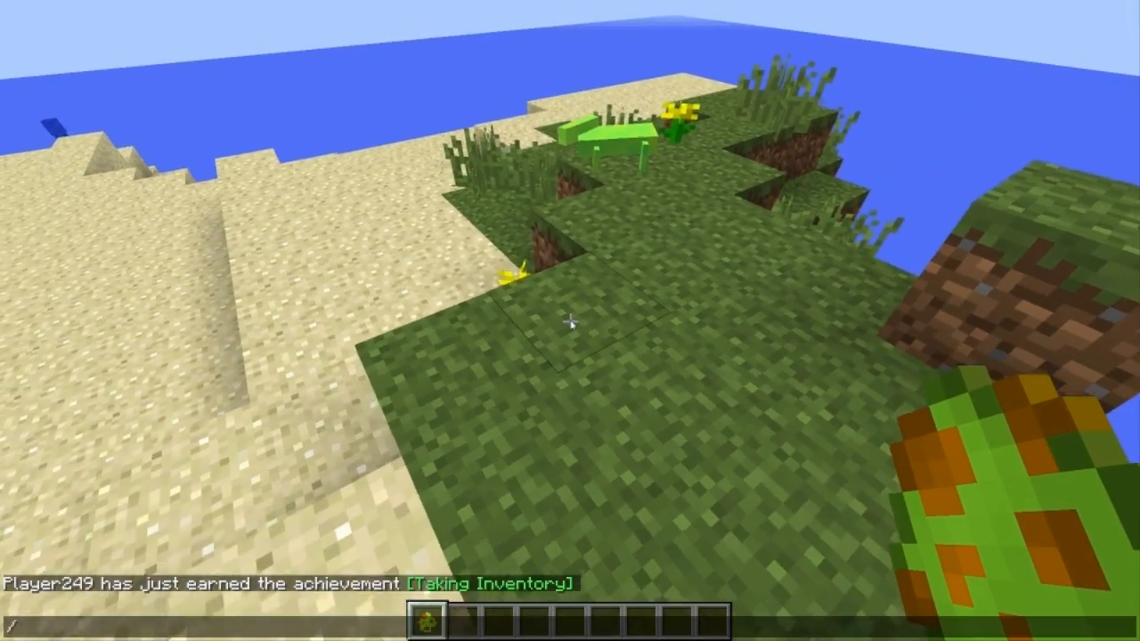
pyautogui.press('Return')
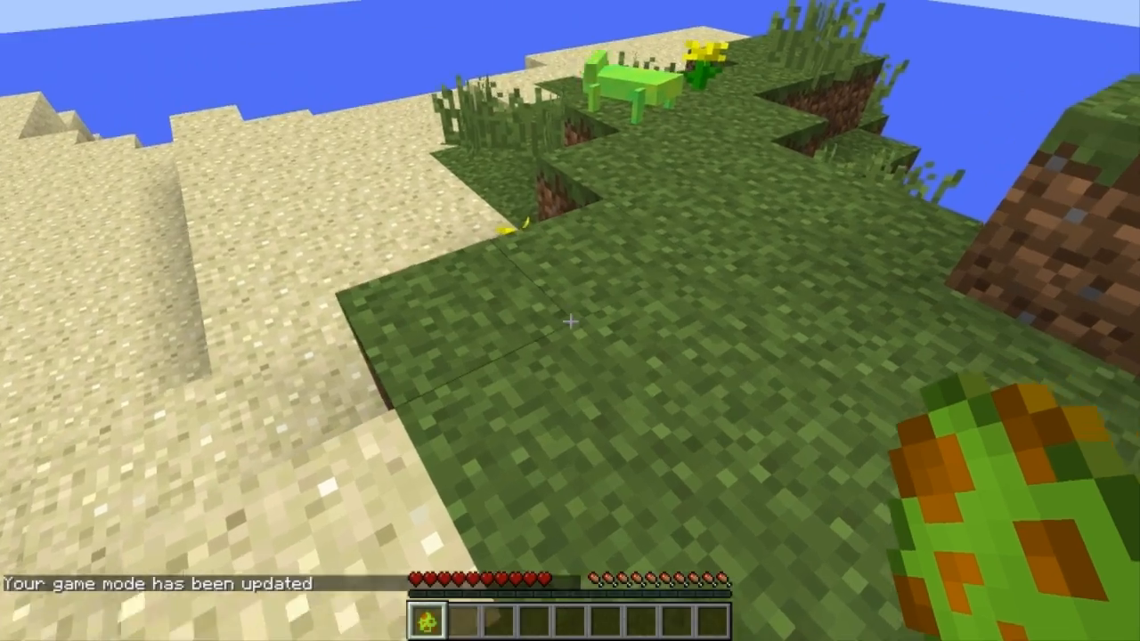
# - Test the mob's aggression in survival by backing away from its attacks and fighting it until it dies
pyautogui.press('2')
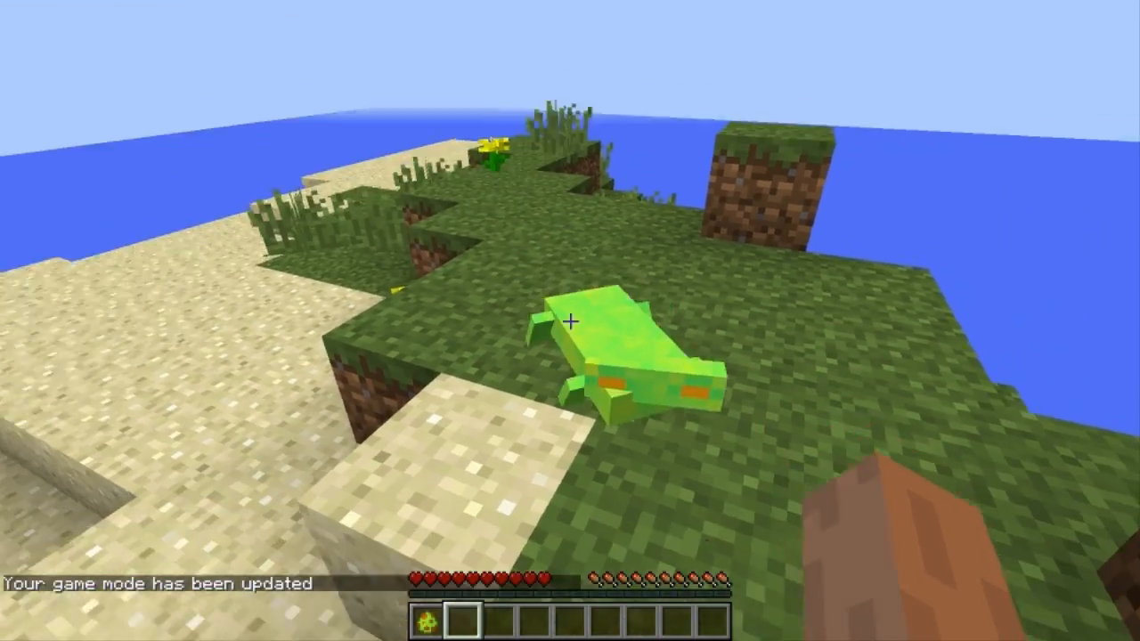
pyautogui.press('s')
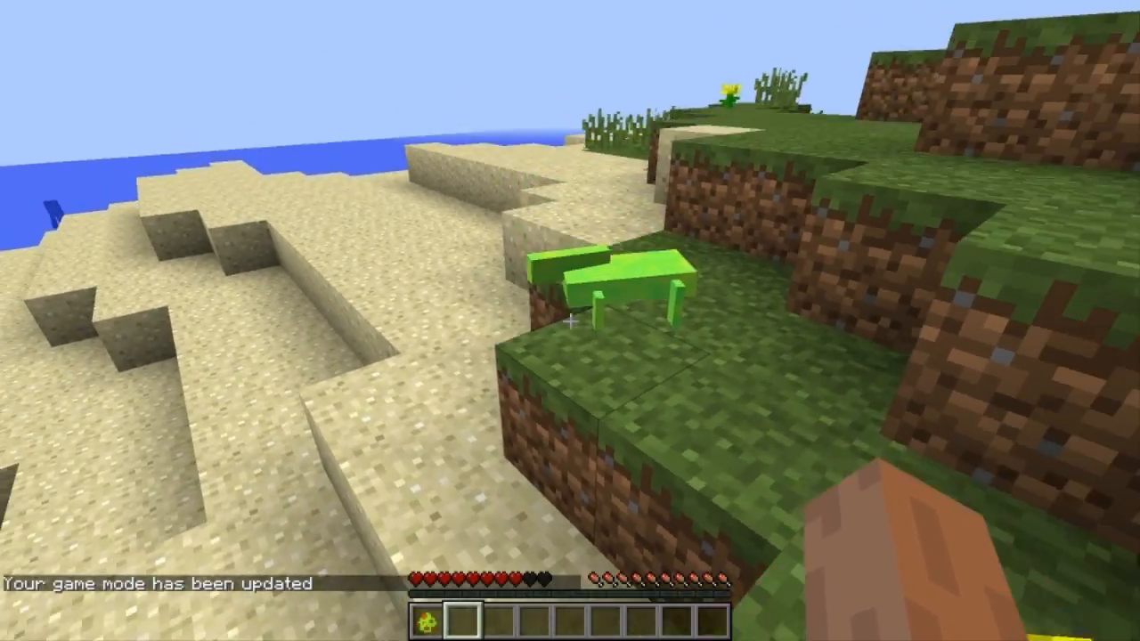
pyautogui.press('s')
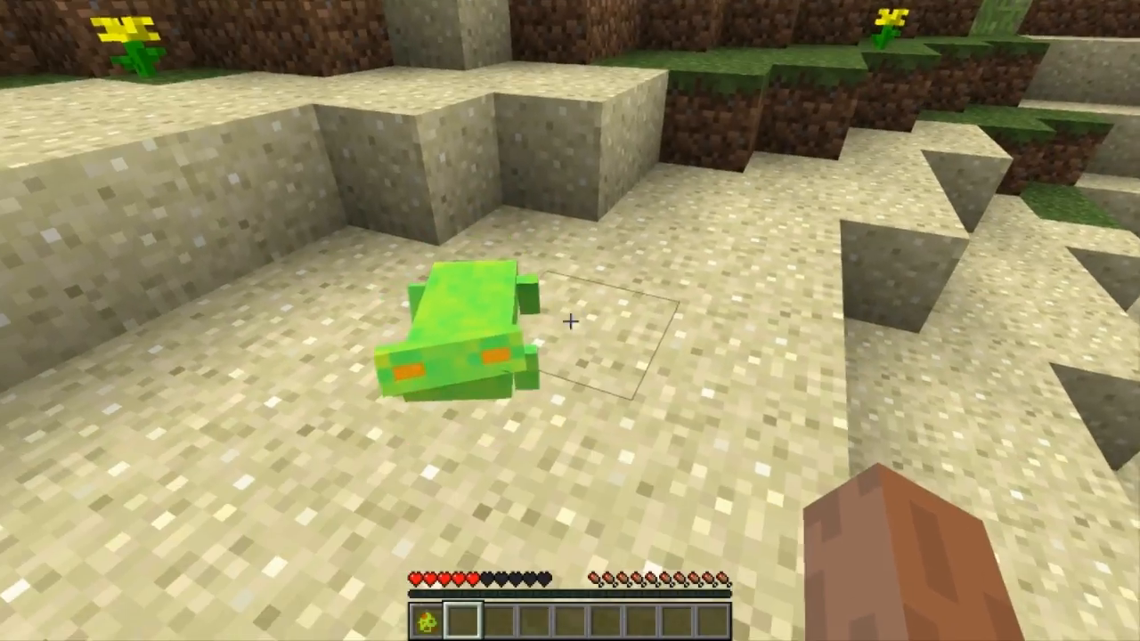
pyautogui.press('s')
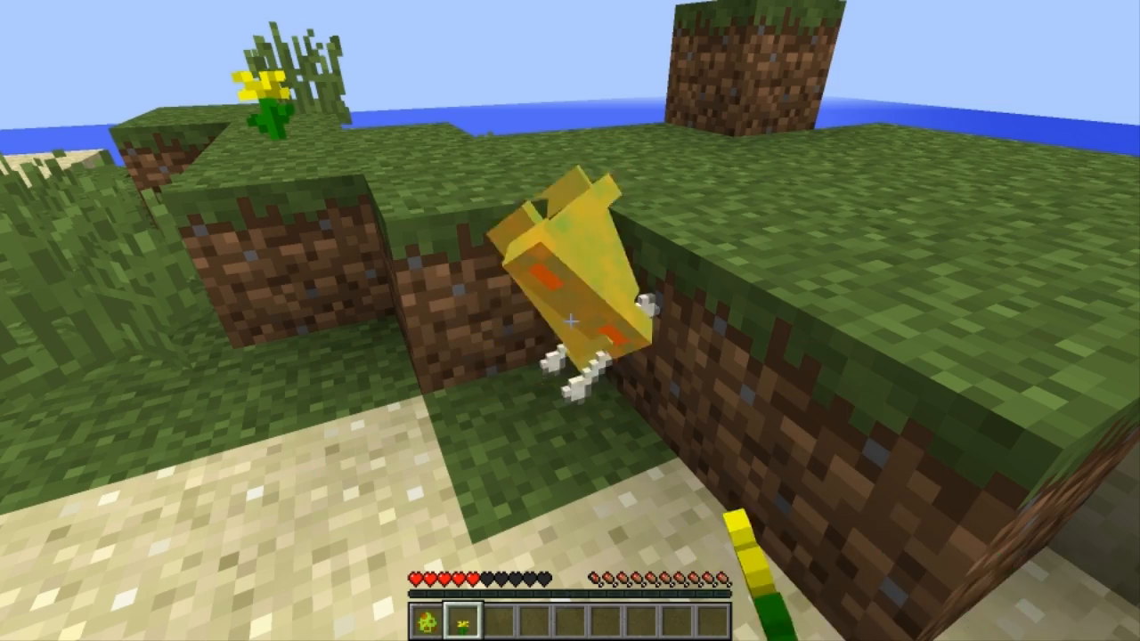
pyautogui.scroll(-1, 570, 321)
pyautogui.press('w')
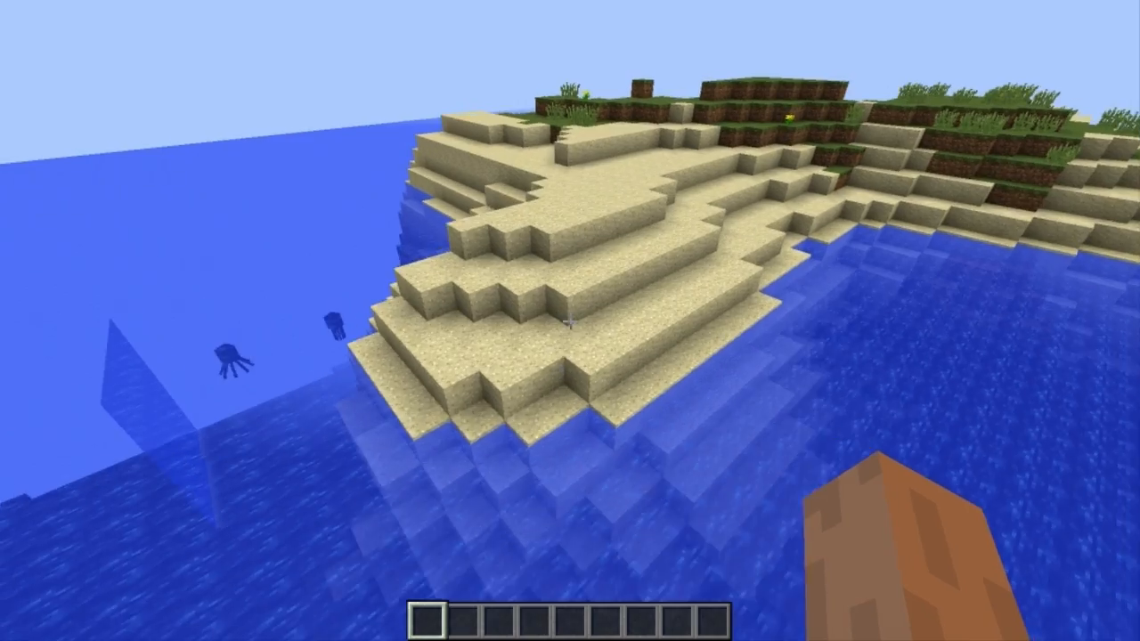
pyautogui.press('w')
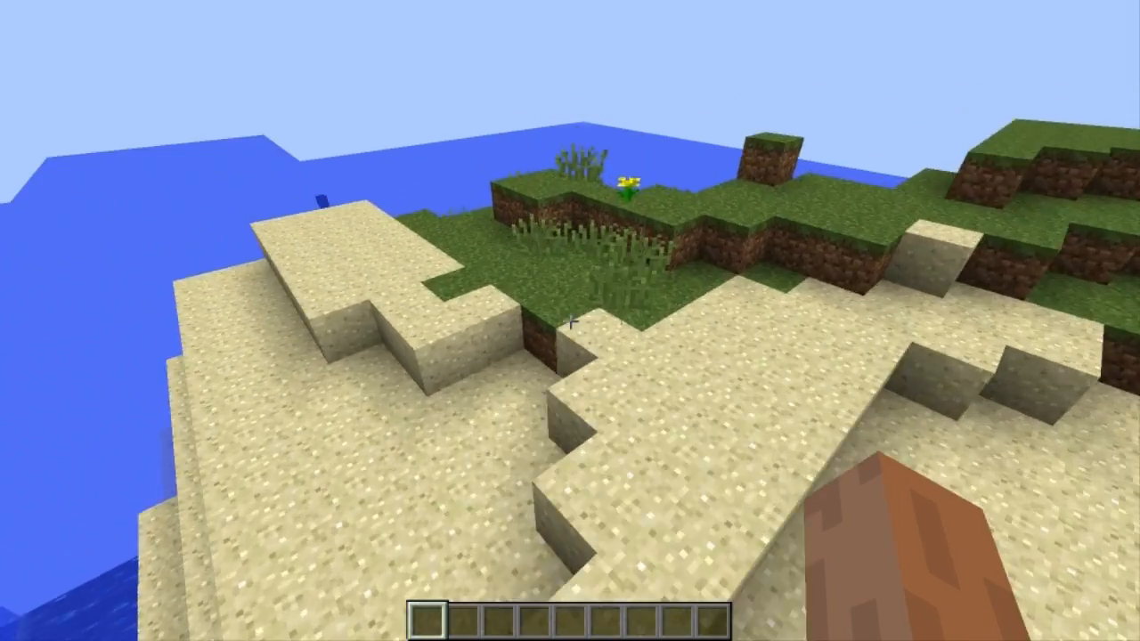
pyautogui.press('w')
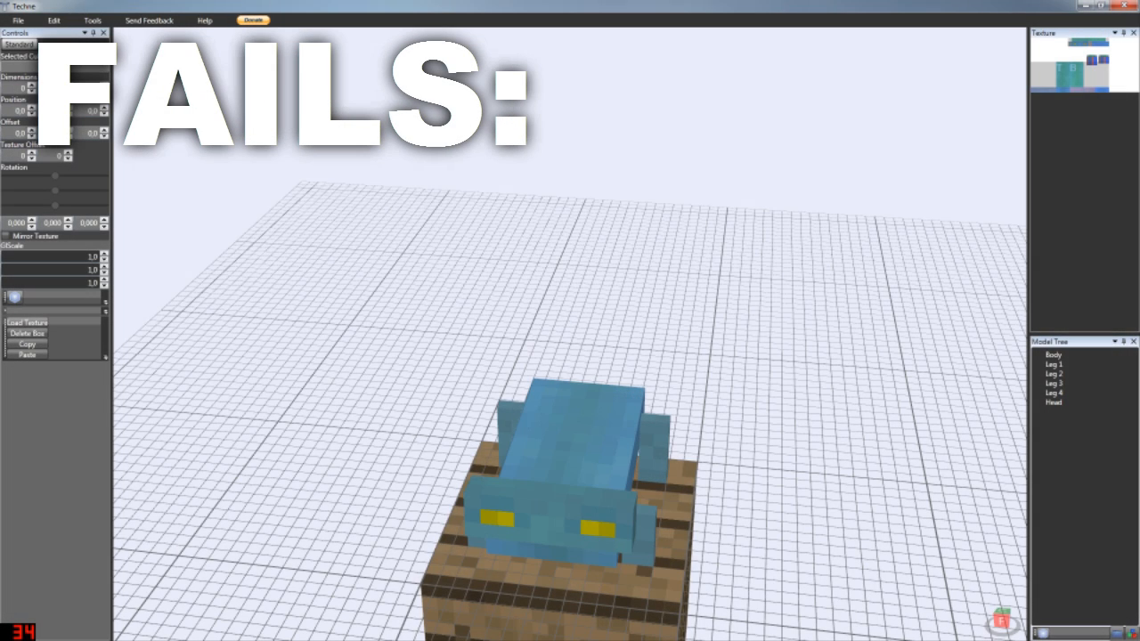
pyautogui.moveTo(570, 334); pyautogui.dragTo(463, 314, button='right')
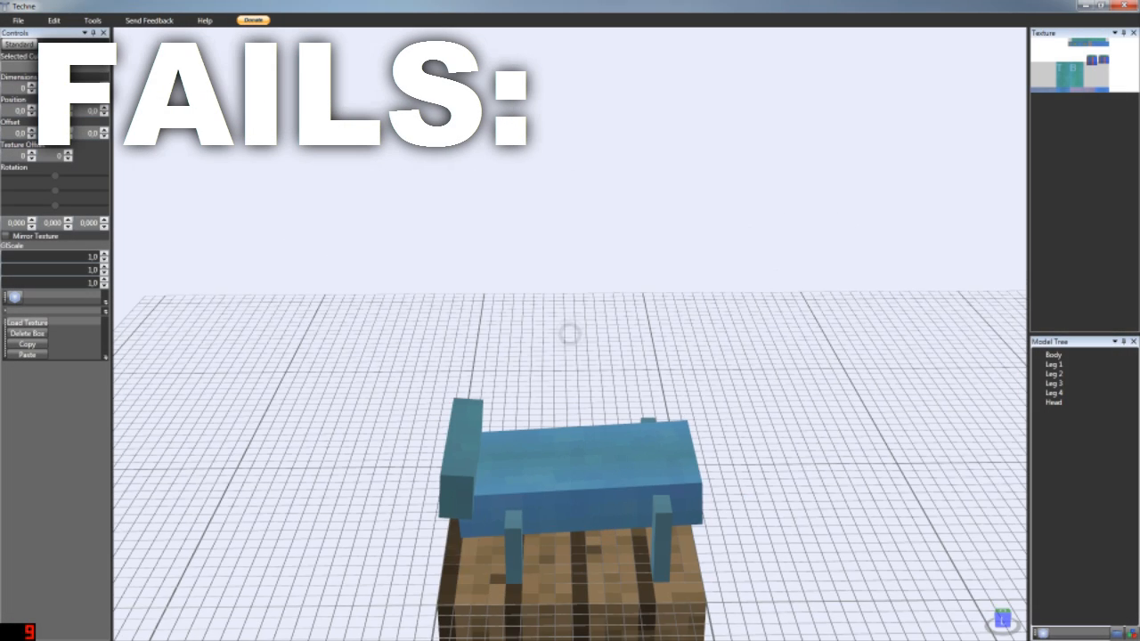